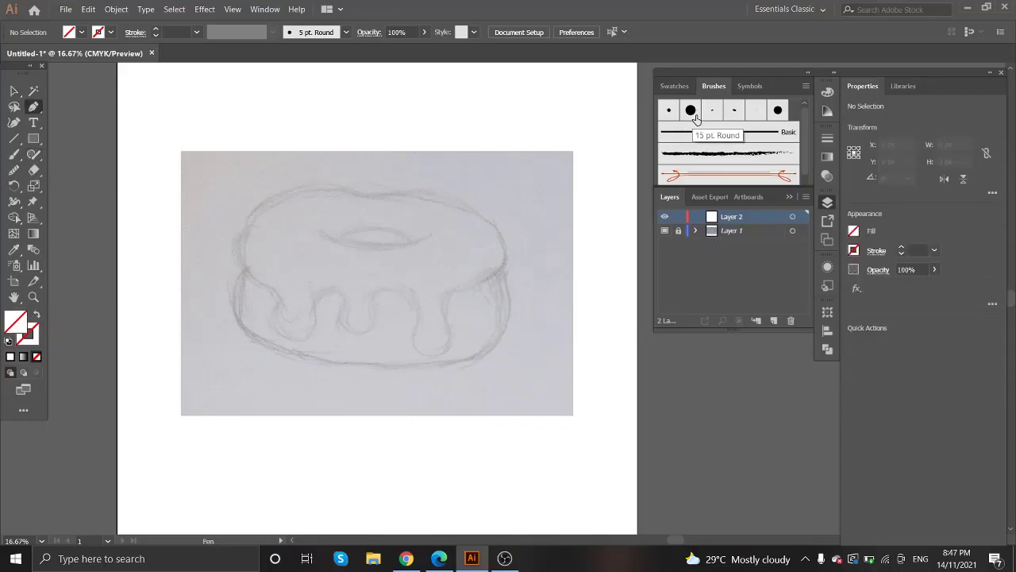
Pick a brown stroke colour from the Swatches panel for the donut outline
left_click(675, 86)
left_click(667, 169)
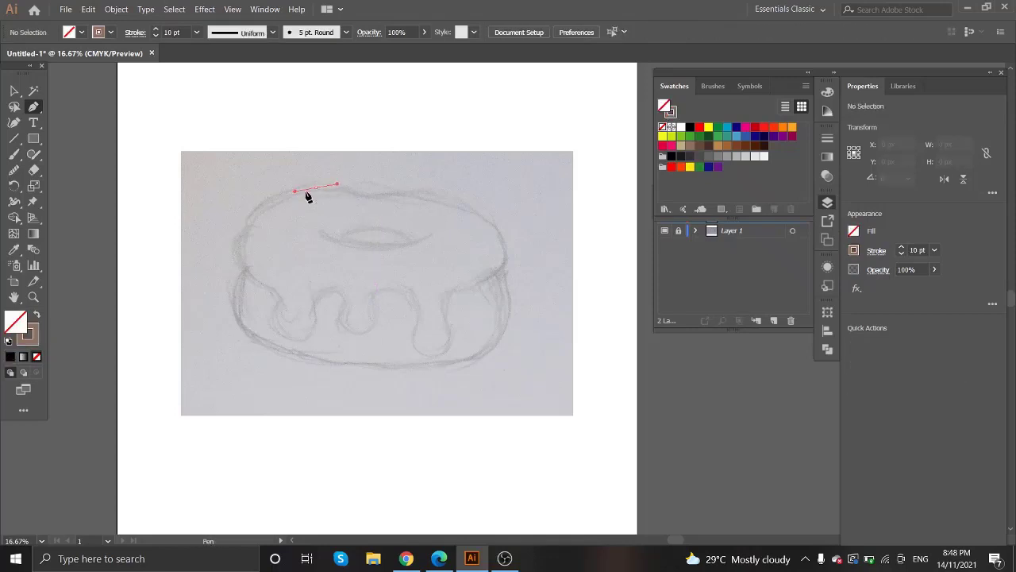
Trace the icing's left side and first drip with curved Pen anchors
left_click(315, 187)
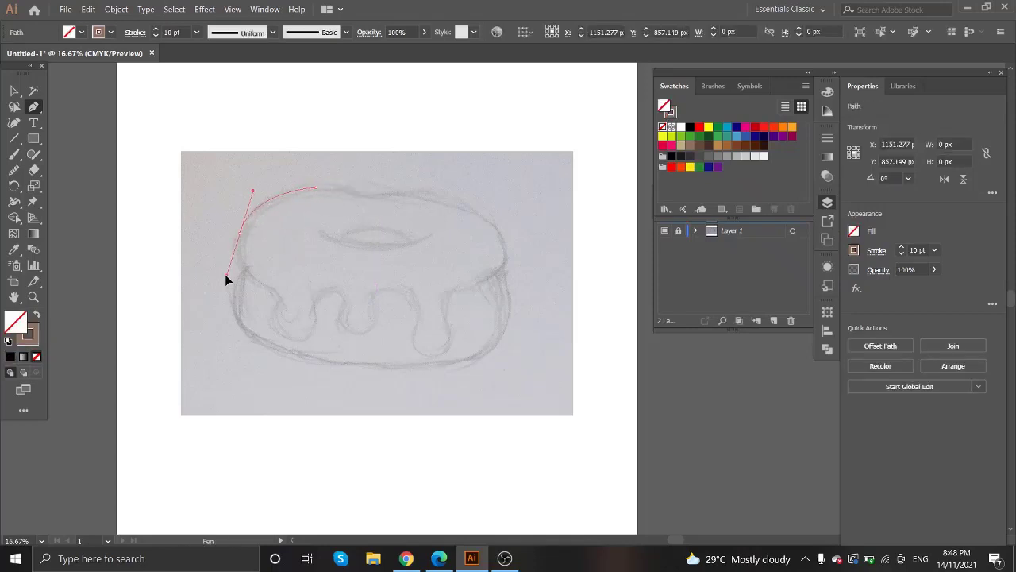
left_click_drag(225, 275, 226, 277)
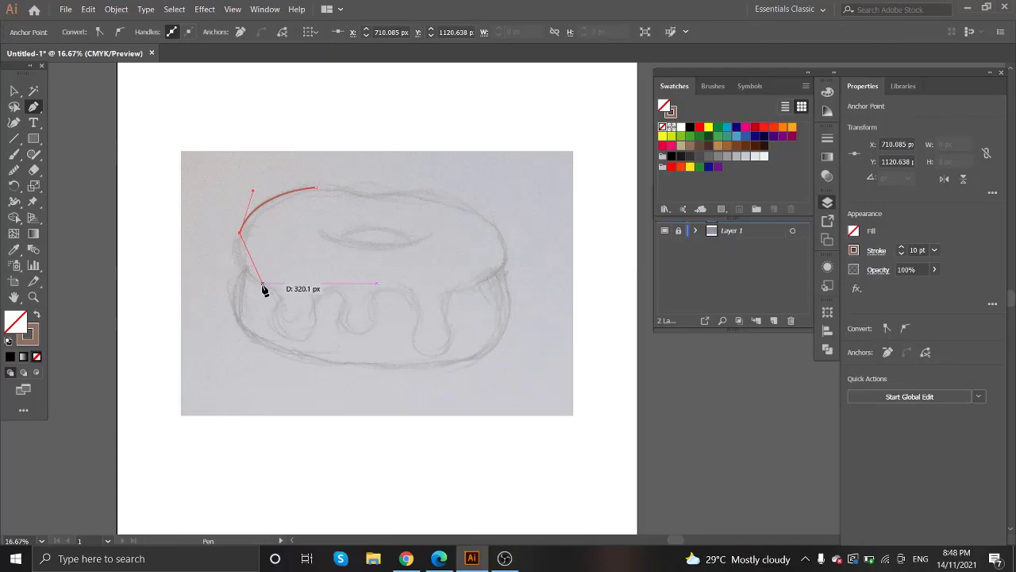
left_click_drag(301, 298, 264, 337)
scroll(278, 310, "up", 1)
scroll(277, 314, "up", 1)
left_click_drag(369, 385, 375, 384)
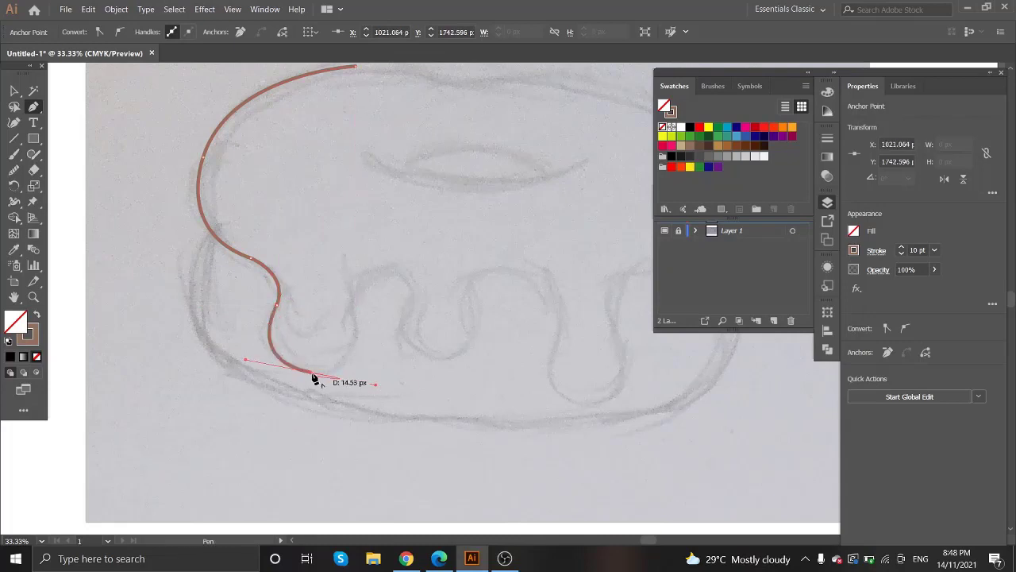
left_click_drag(355, 332, 355, 287)
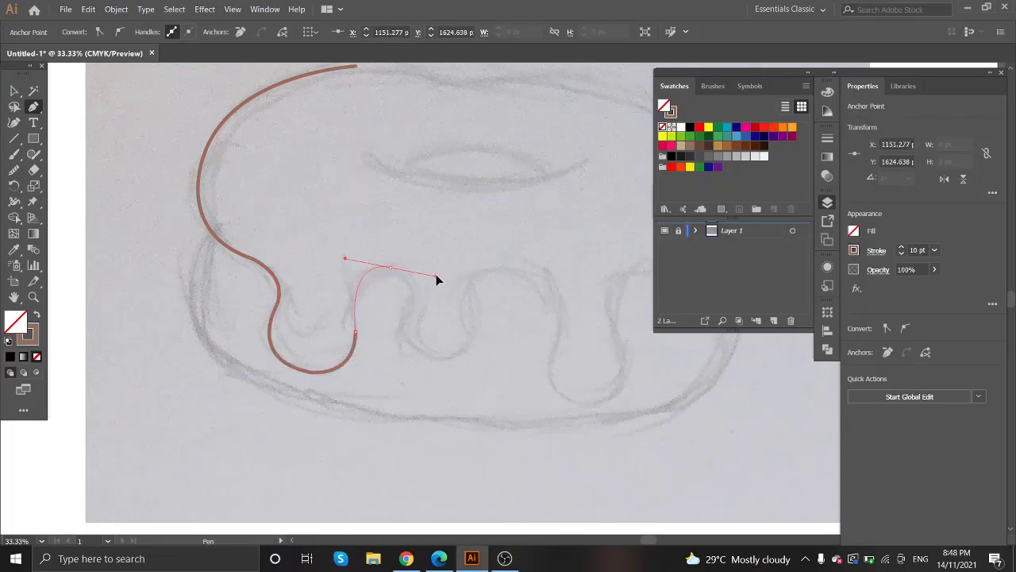
left_click_drag(436, 280, 438, 277)
left_click(390, 267)
Trace the remaining drips and right side, closing the icing path at its start
left_click_drag(401, 324, 374, 367)
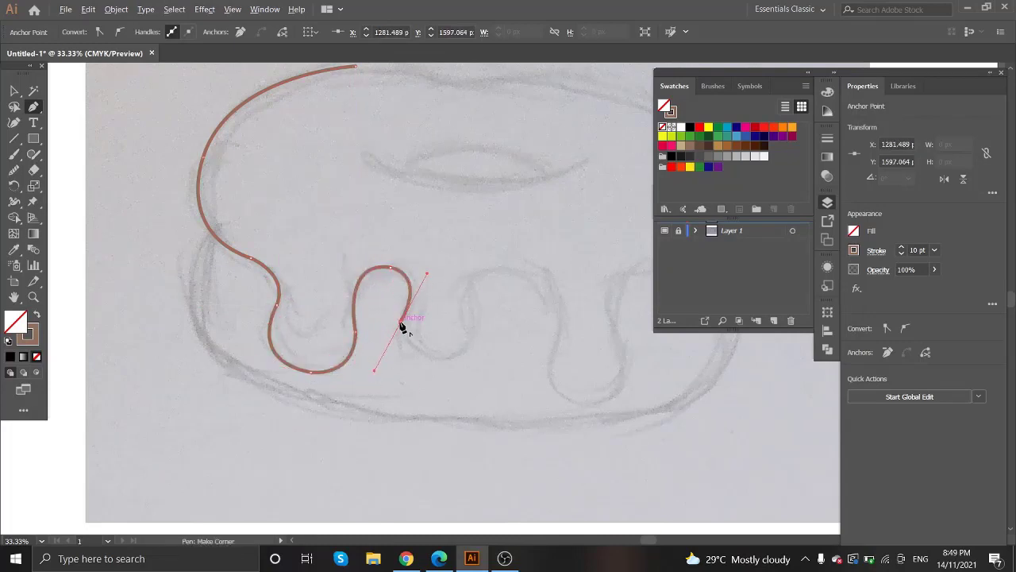
left_click_drag(401, 324, 412, 354)
left_click(441, 359)
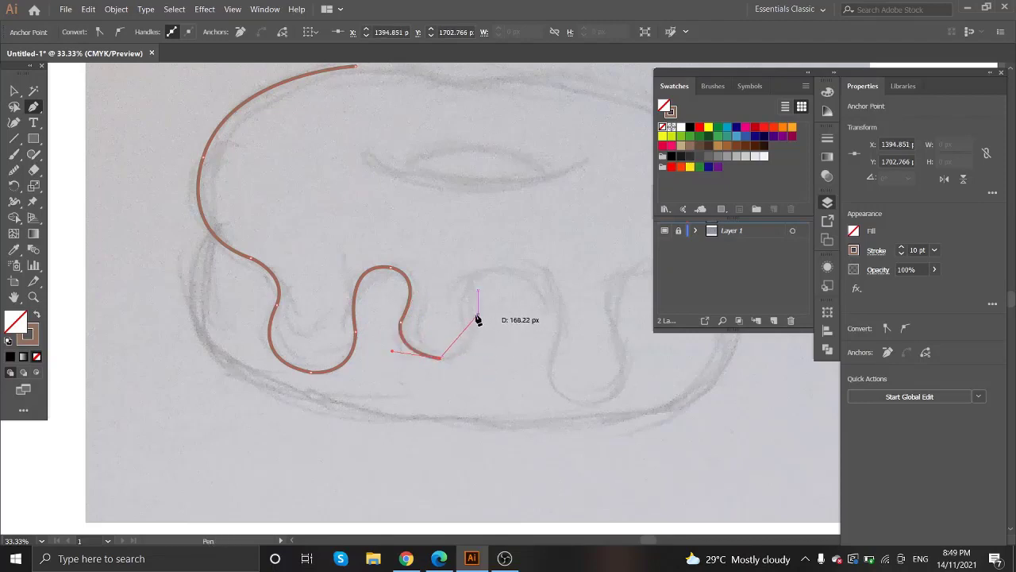
left_click_drag(473, 317, 466, 277)
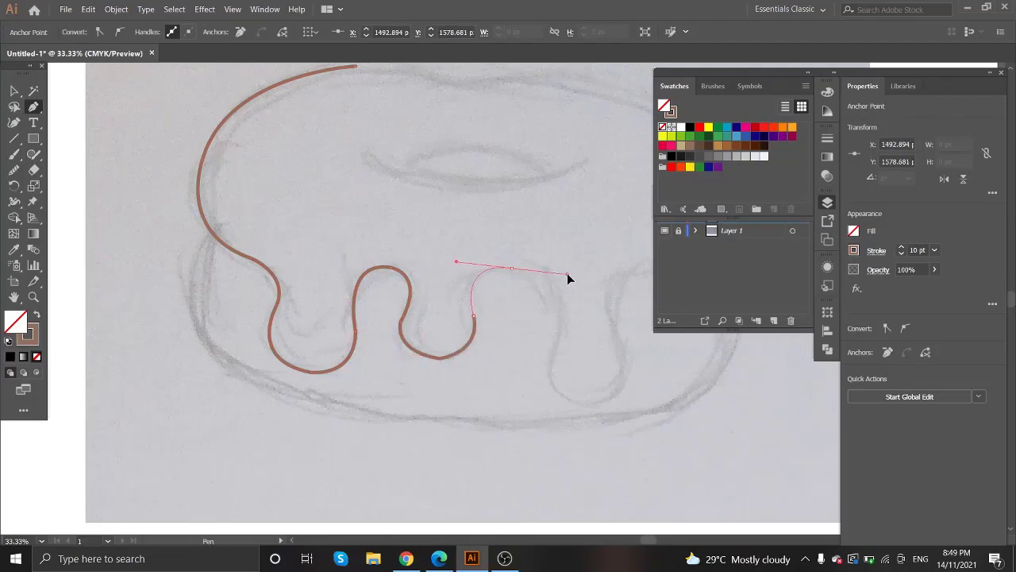
mouse_move(550, 385)
left_mouse_down()
mouse_move(492, 367)
mouse_move(552, 340)
mouse_move(532, 269)
left_mouse_up()
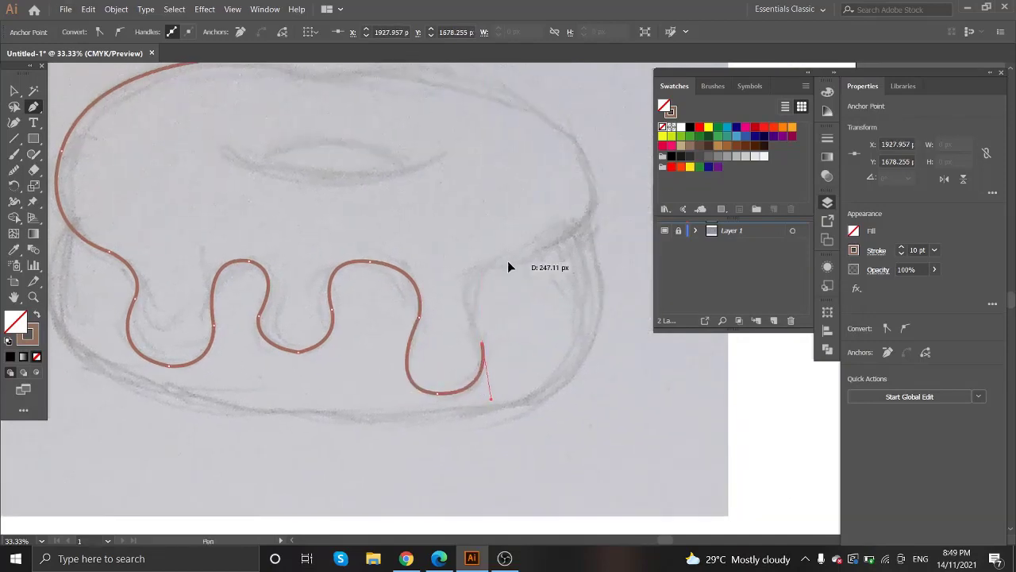
mouse_move(591, 197)
left_mouse_down()
mouse_move(482, 125)
mouse_move(242, 152)
left_mouse_up()
scroll(482, 125, "up", 2)
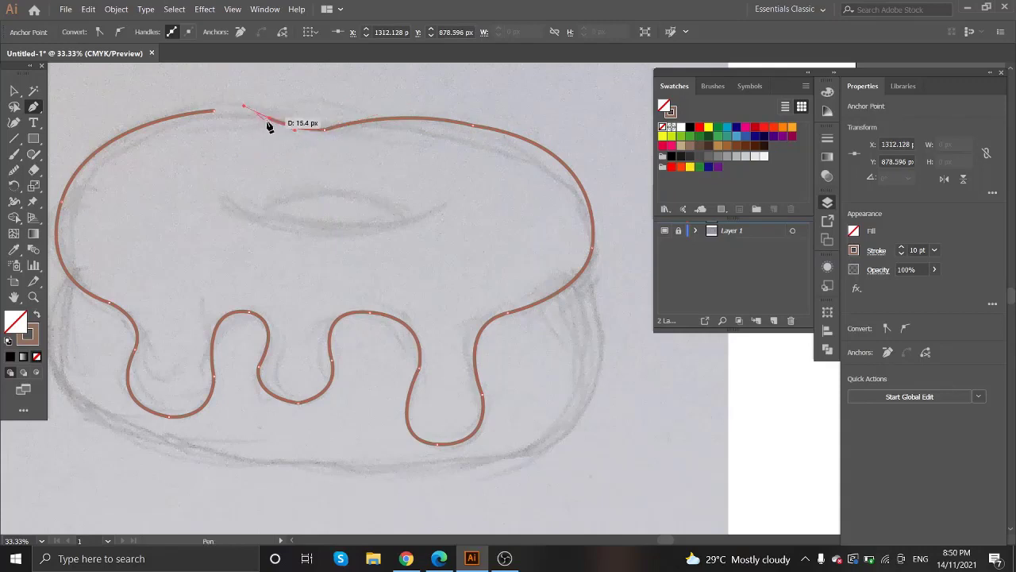
left_click_drag(215, 111, 189, 119)
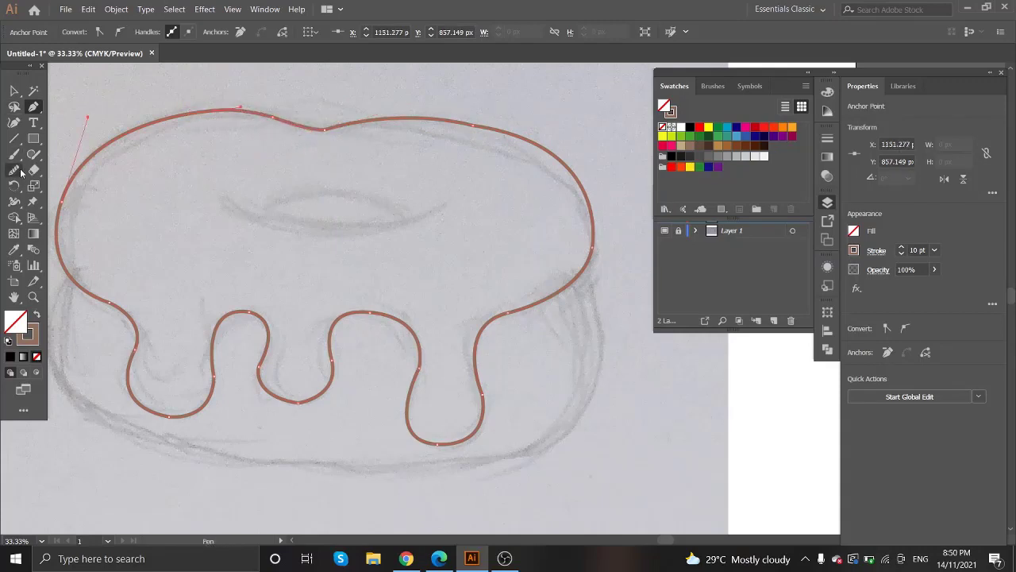
key("Escape")
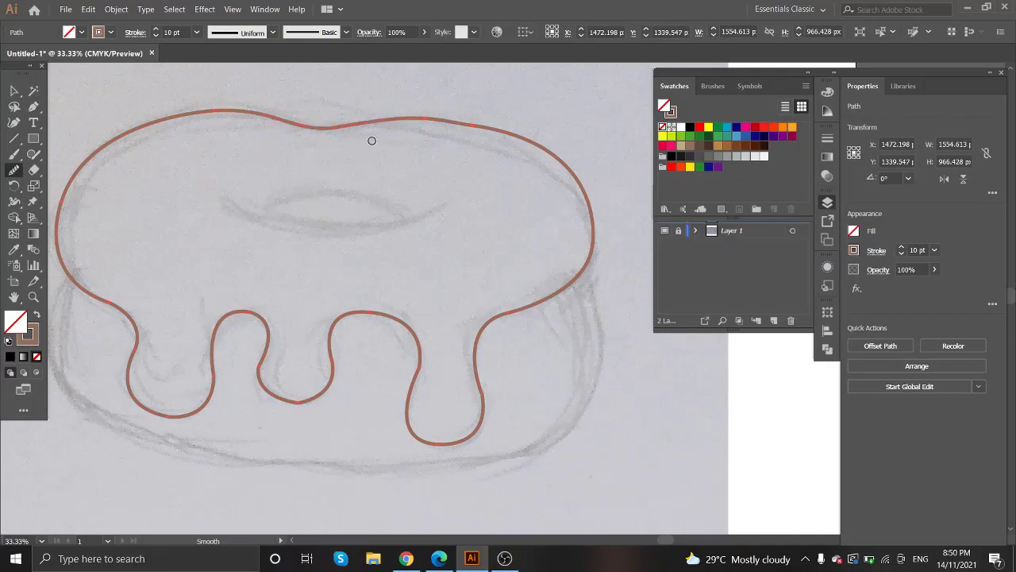
Raise a top-edge anchor and smooth out the icing's bumpy top edge
scroll(372, 140, "up", 1)
key("a")
mouse_move(335, 132)
left_mouse_down()
mouse_move(340, 114)
mouse_move(270, 121)
left_mouse_up()
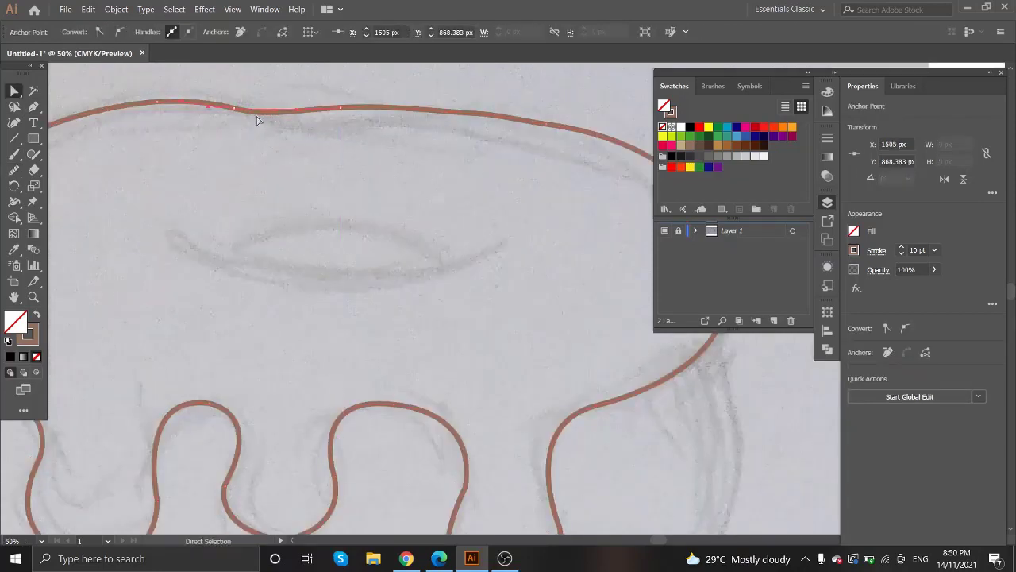
left_click(14, 169)
left_click_drag(406, 99, 336, 110)
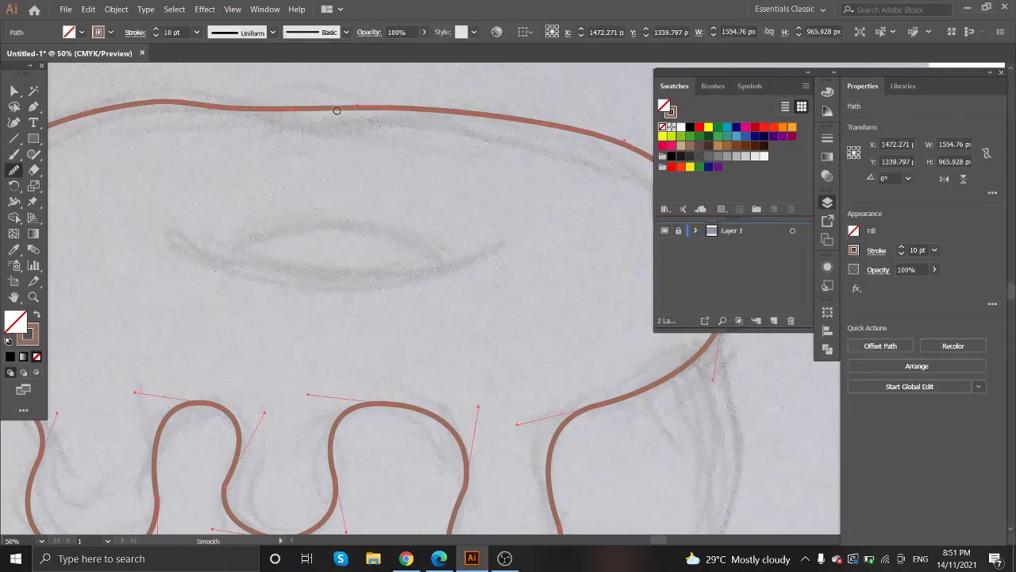
scroll(337, 110, "down", 1)
scroll(273, 119, "down", 1)
Trace the donut body's left side, bottom and right side, closing it with a straight top
key("p")
left_click(138, 196)
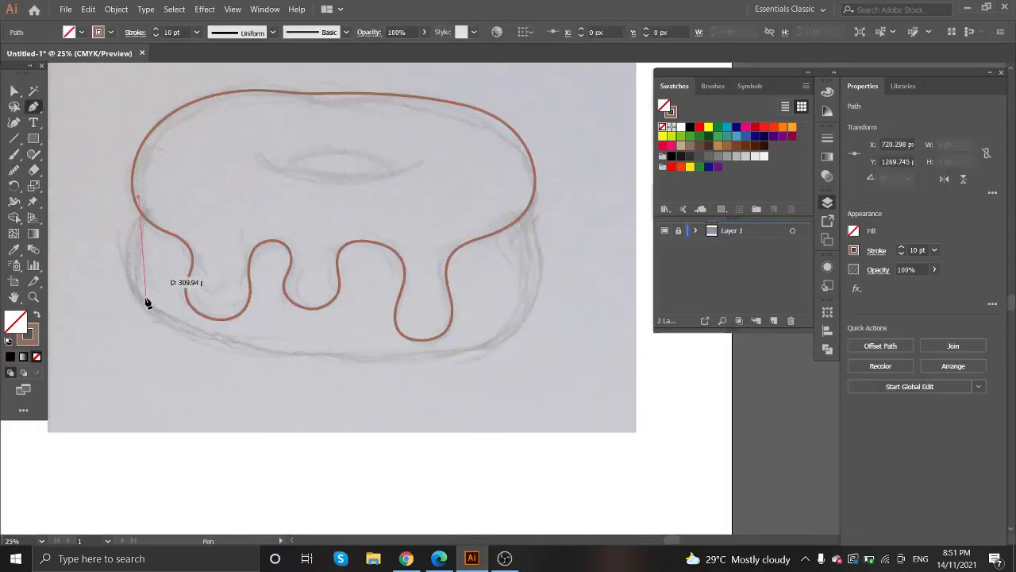
left_click_drag(144, 304, 181, 357)
left_click_drag(326, 358, 440, 357)
left_click_drag(520, 327, 563, 291)
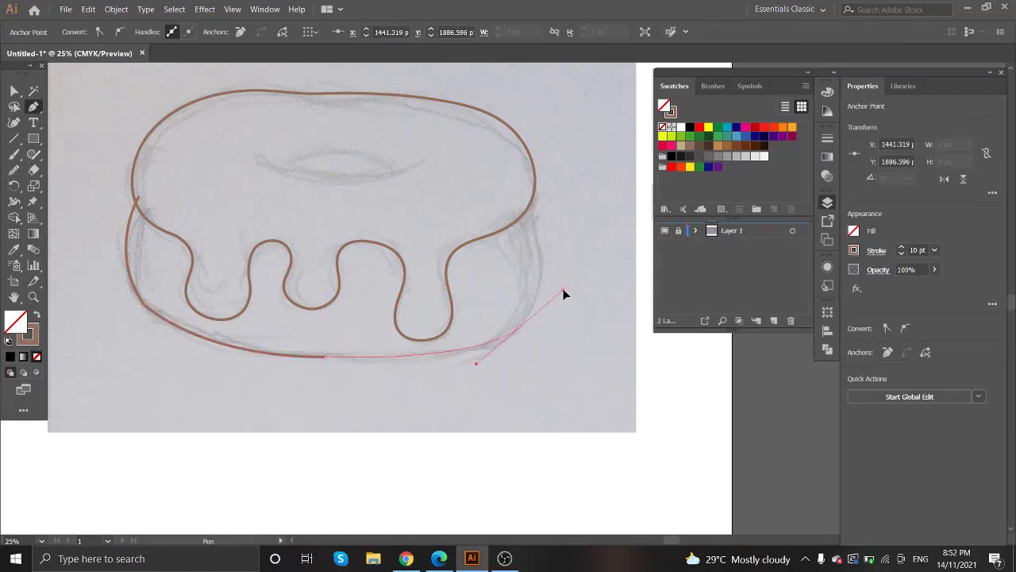
left_click(521, 327)
left_click_drag(524, 200, 500, 157)
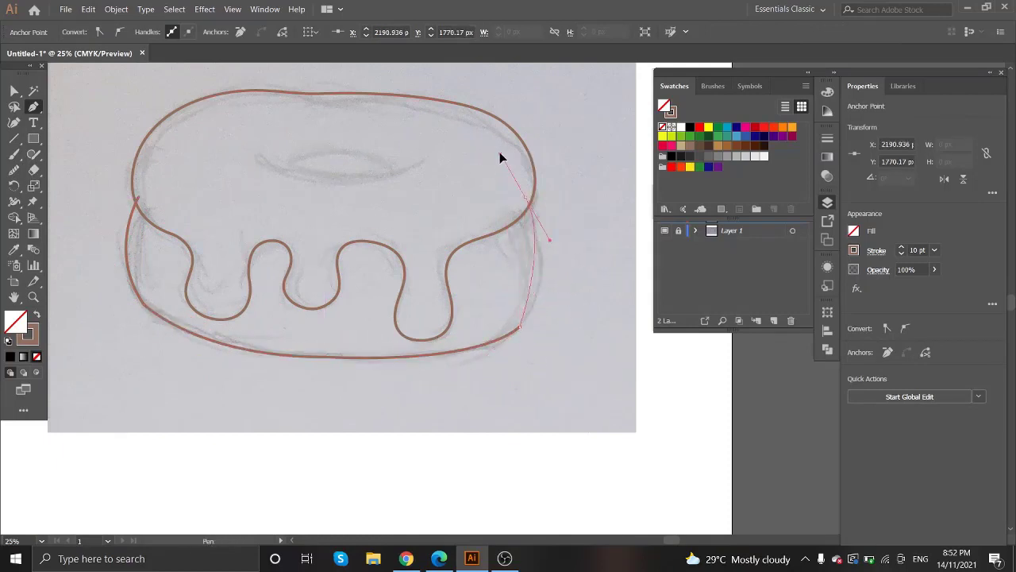
left_click(524, 200)
left_click(137, 197)
key("v")
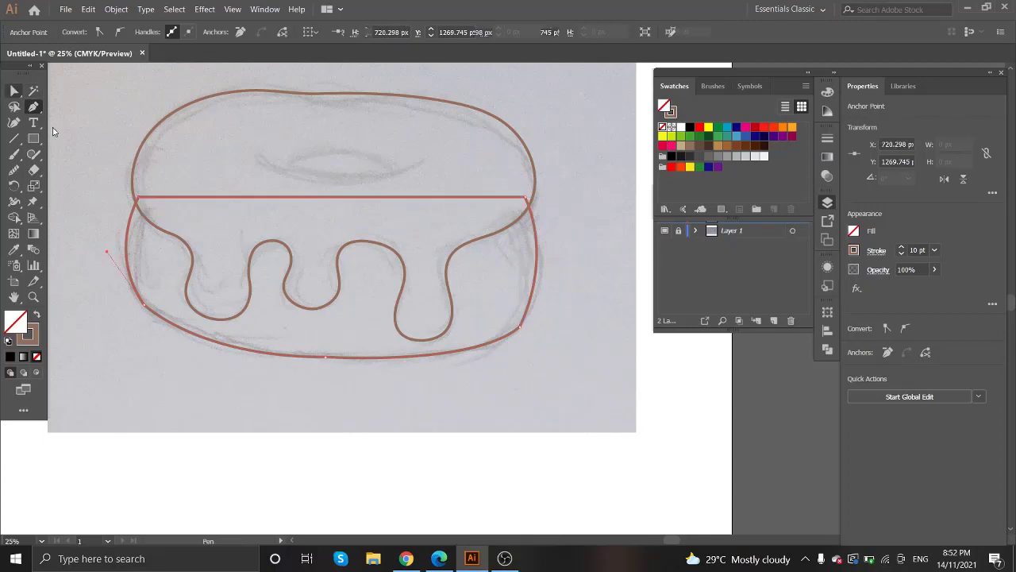
left_click(524, 329)
Adjust the body's lower-right point, smooth its right curve, and select the body outline
left_click_drag(521, 327, 464, 308)
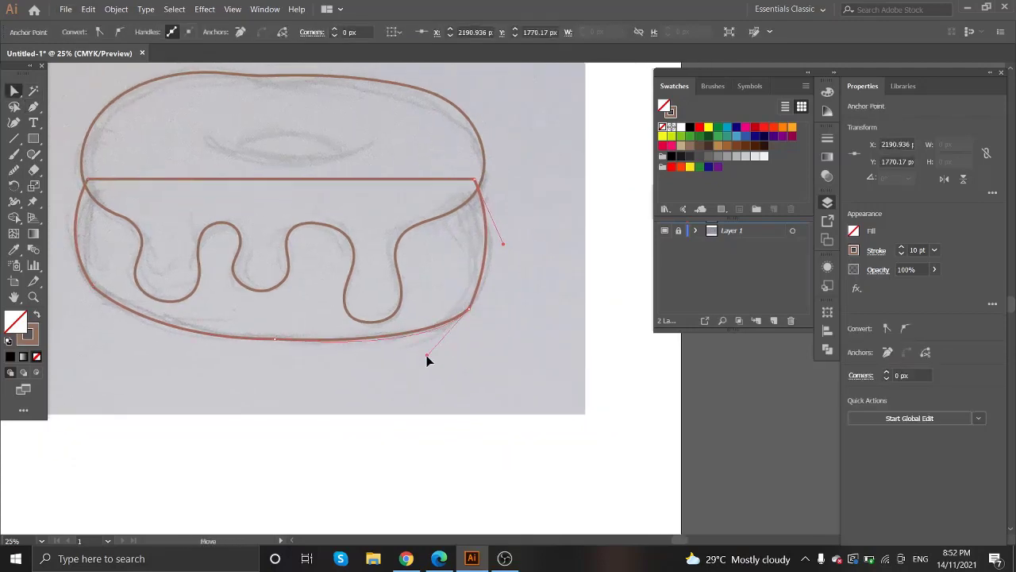
scroll(467, 326, "up", 2)
left_click(501, 199)
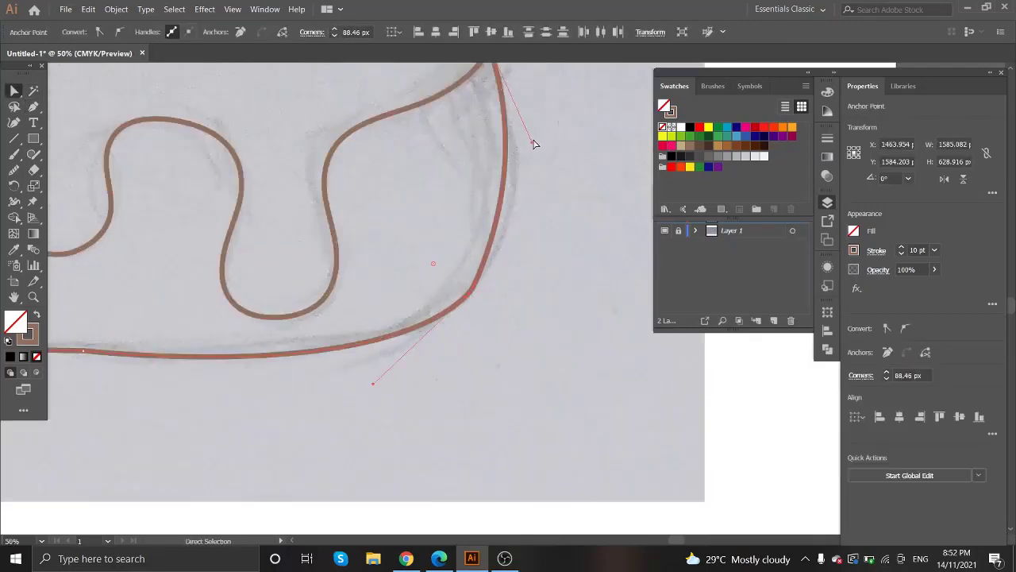
left_click(14, 173)
scroll(444, 309, "down", 1)
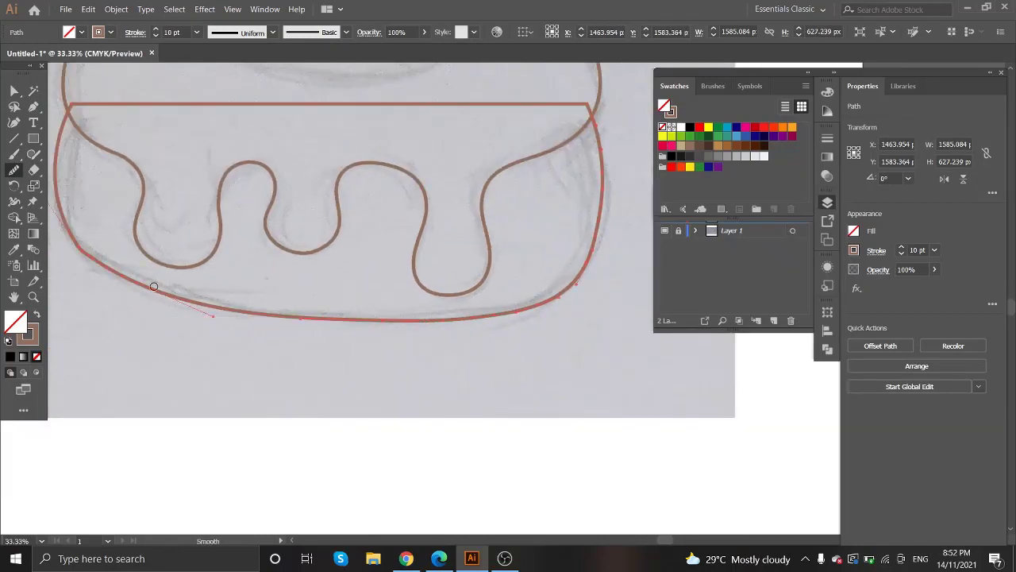
scroll(154, 286, "down", 1)
left_click(34, 90)
left_click(143, 170)
scroll(287, 242, "down", 2)
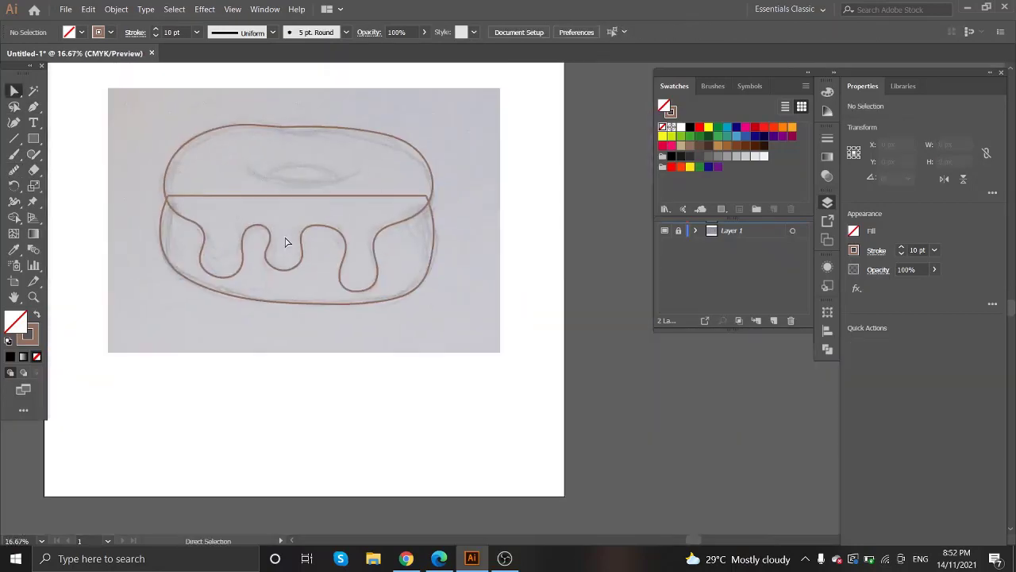
left_click(467, 279)
Fill the donut body with tan, no outline, and convert the icing outline into a fill
left_click(37, 317)
left_click(680, 146)
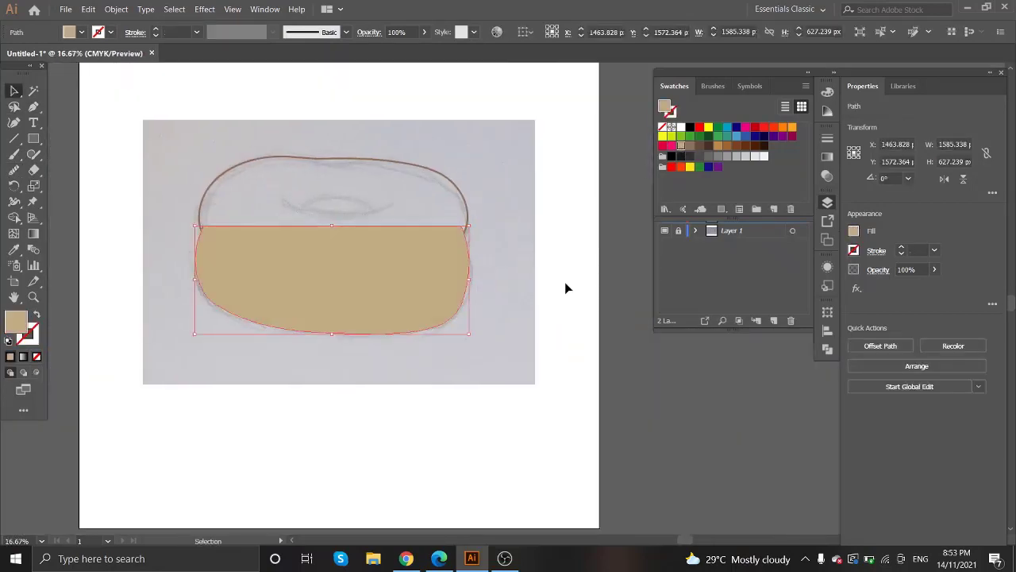
left_click(83, 284)
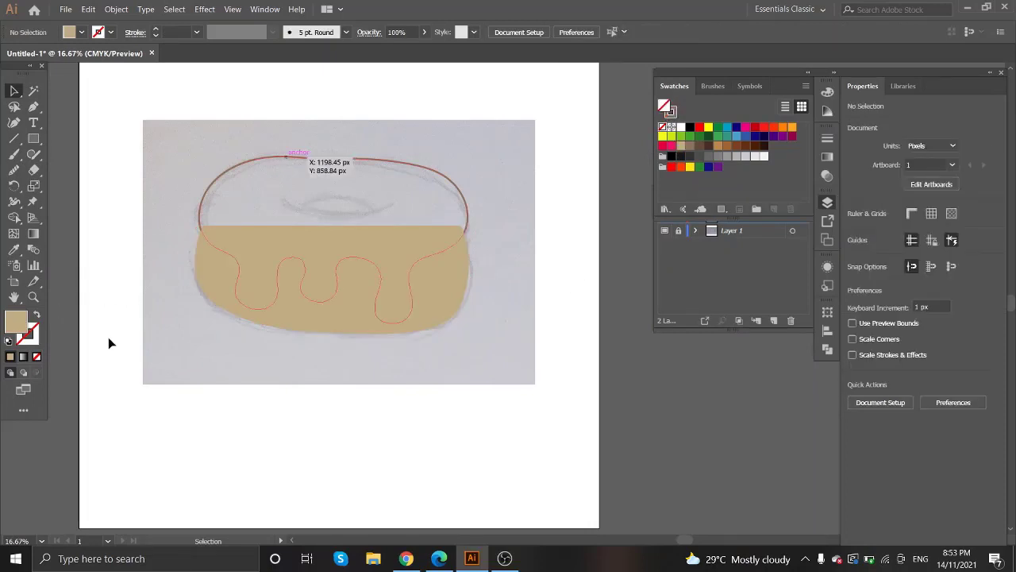
left_click(284, 159)
left_click(37, 316)
Colour the icing bright pink, then refine it to a lighter pink #EF9AB9
double_click(19, 325)
left_click(667, 213)
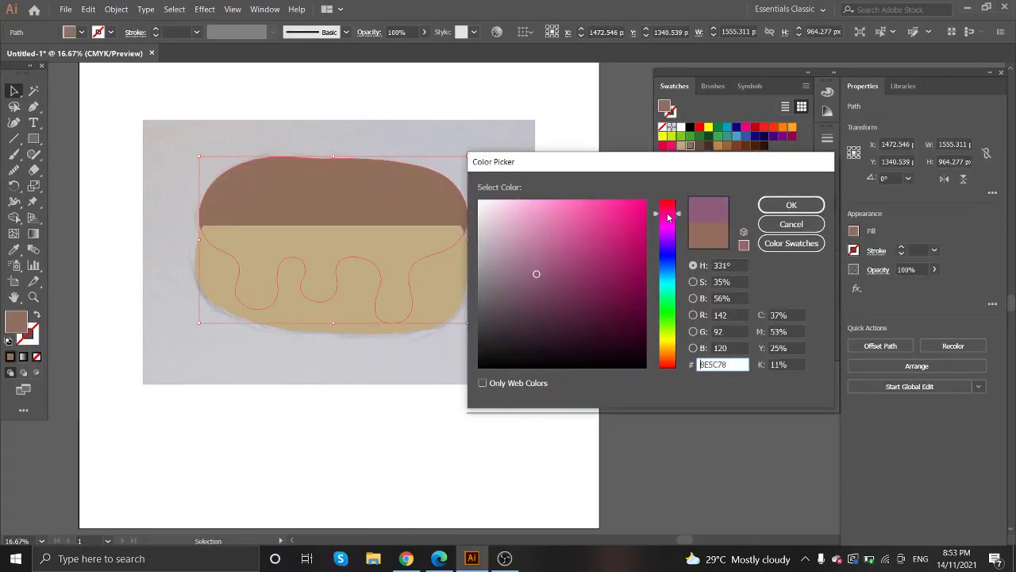
left_click_drag(556, 203, 569, 201)
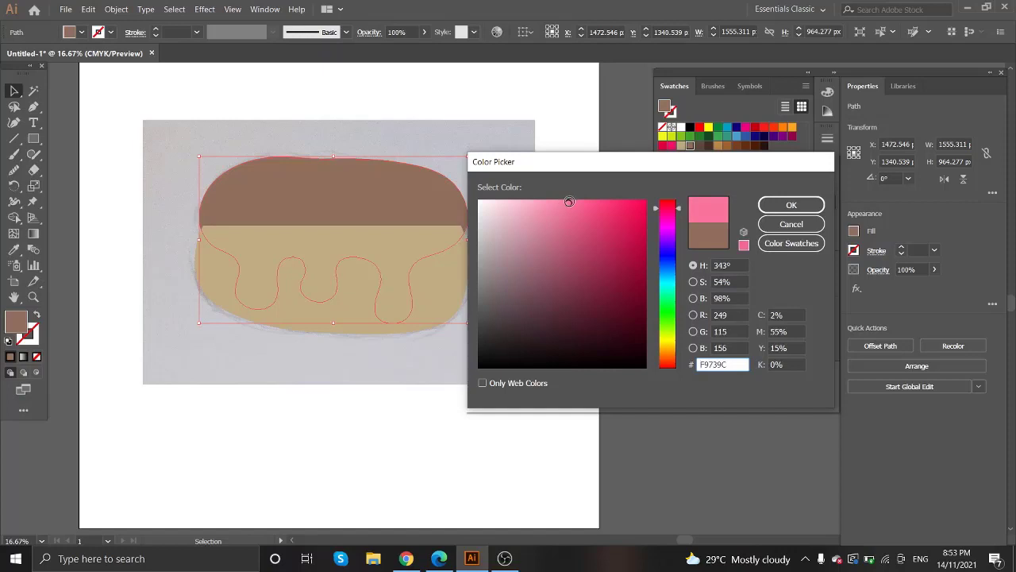
left_click(791, 205)
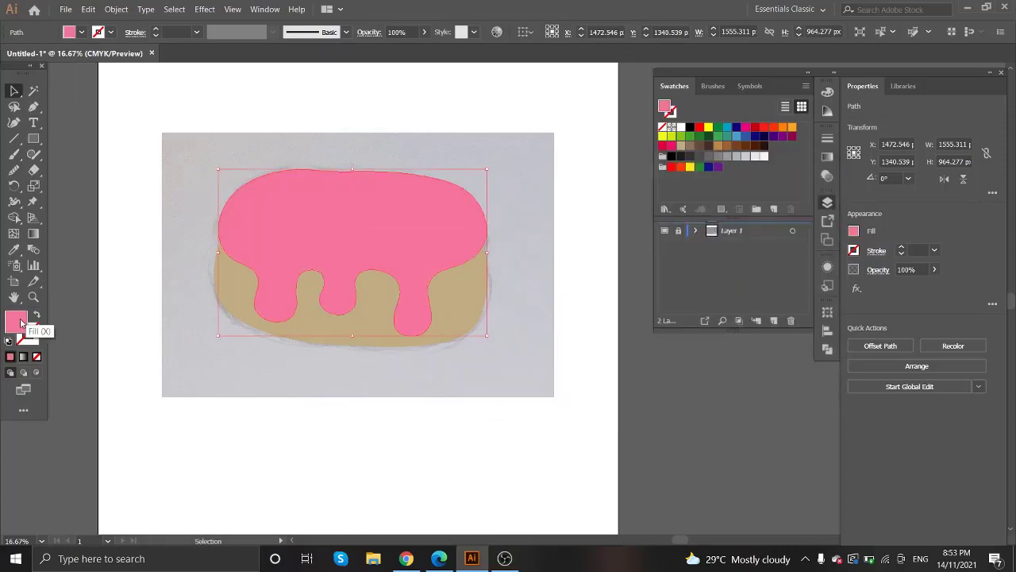
double_click(16, 321)
left_click(552, 197)
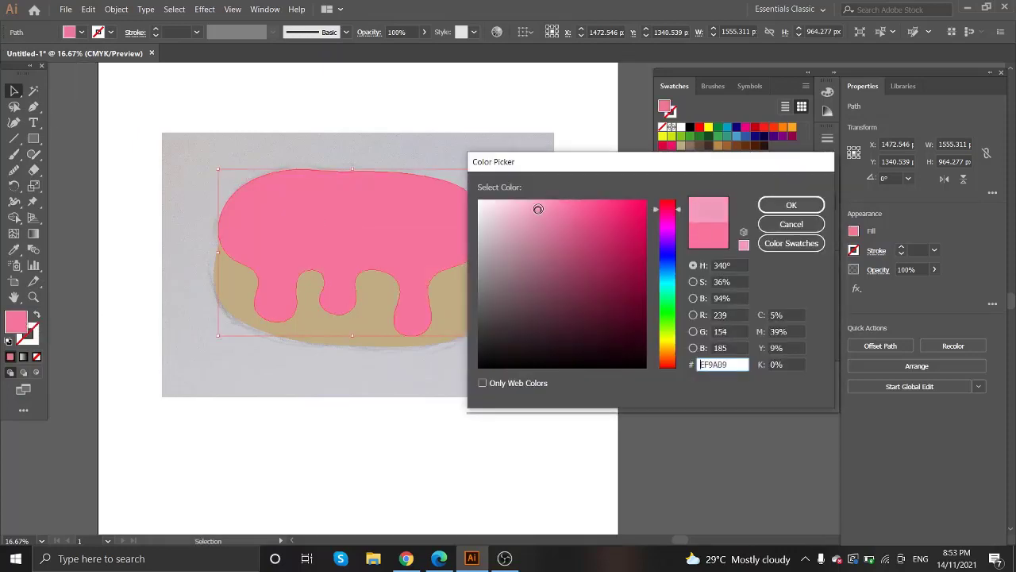
left_click(792, 205)
left_click(360, 295)
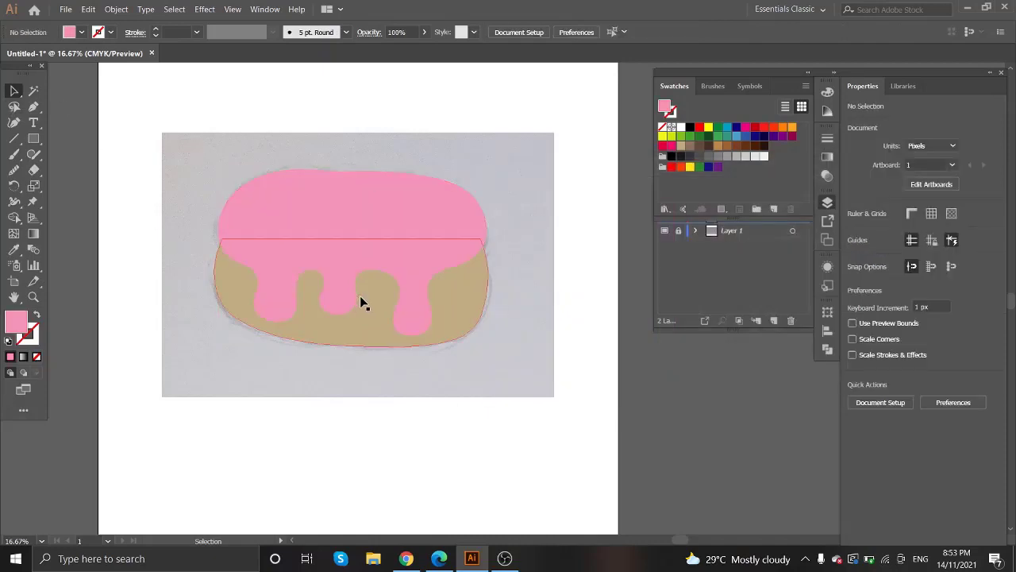
Set the icing's opacity to 52% and draw an oval on top of it
left_click(412, 314)
key("ctrl+equal")
left_click(935, 269)
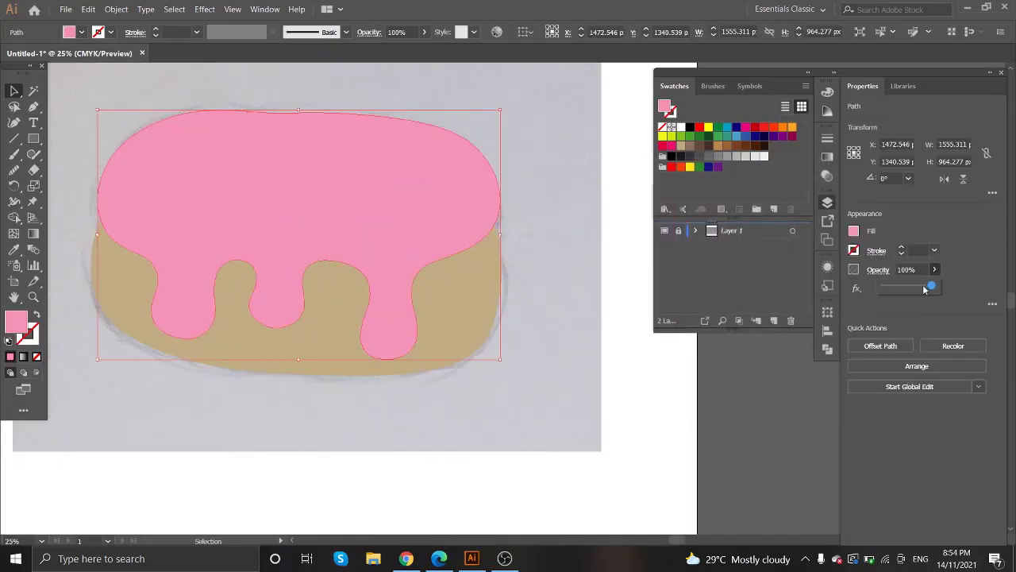
left_click_drag(937, 289, 907, 289)
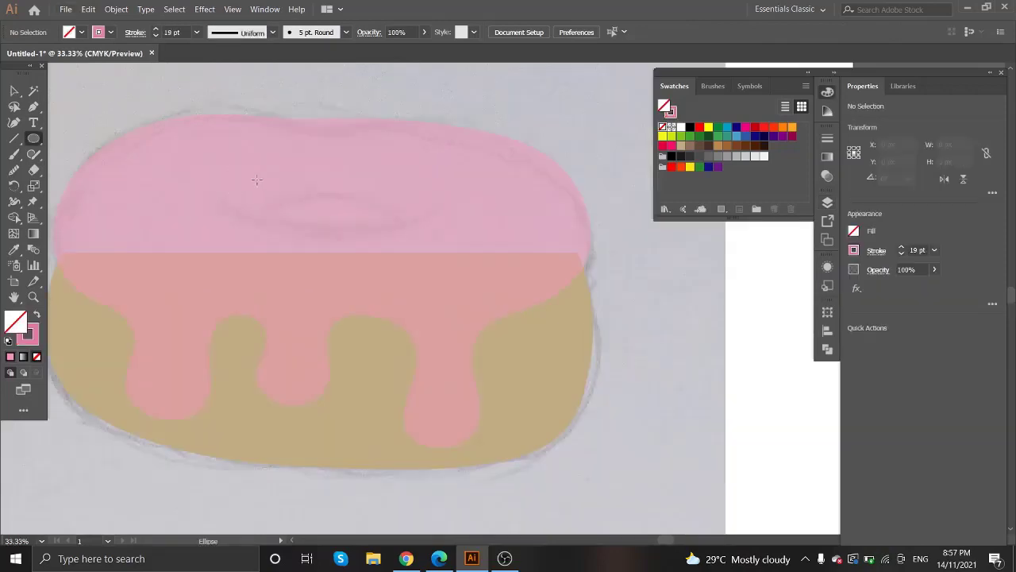
left_click_drag(257, 179, 405, 239)
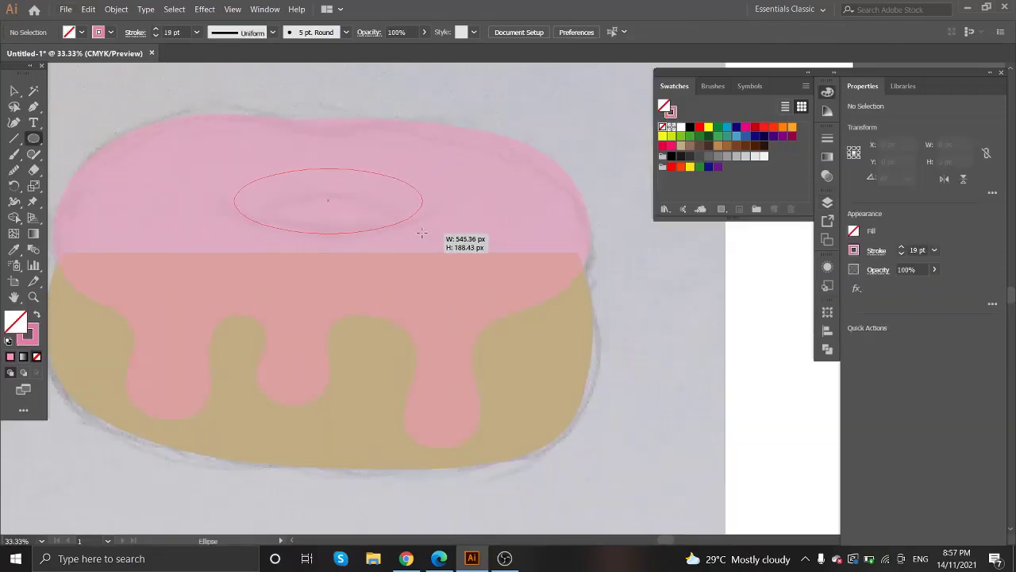
Flatten and narrow the oval to about 113 px tall on the icing
key("v")
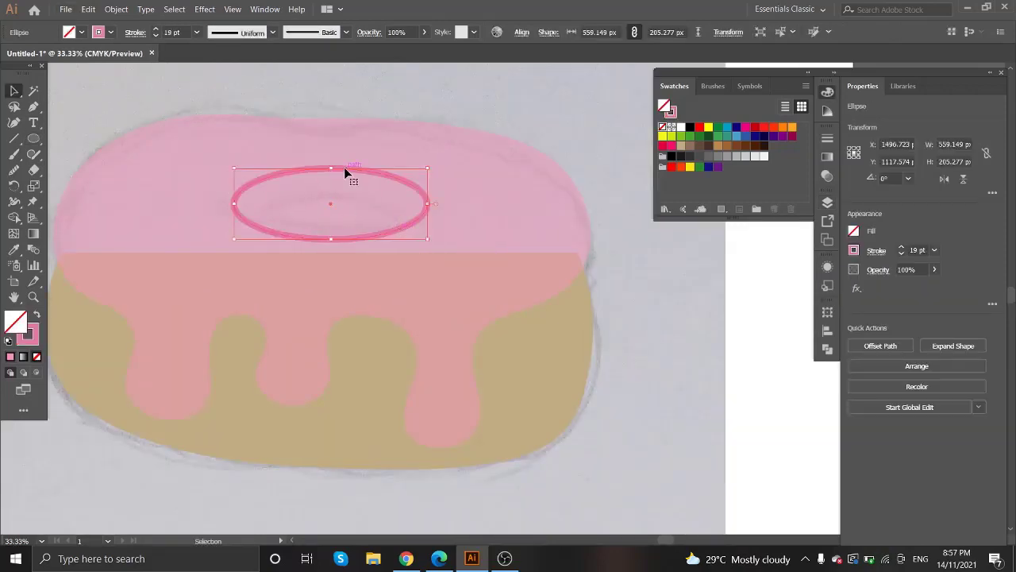
left_click_drag(331, 168, 331, 180)
left_click_drag(234, 208, 261, 208)
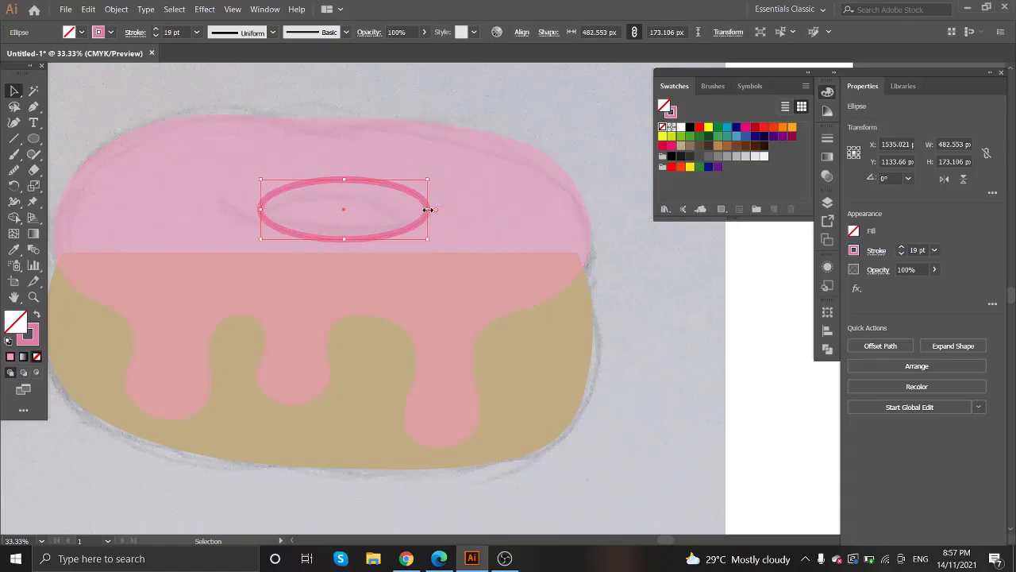
left_click_drag(427, 209, 399, 209)
left_click(420, 257)
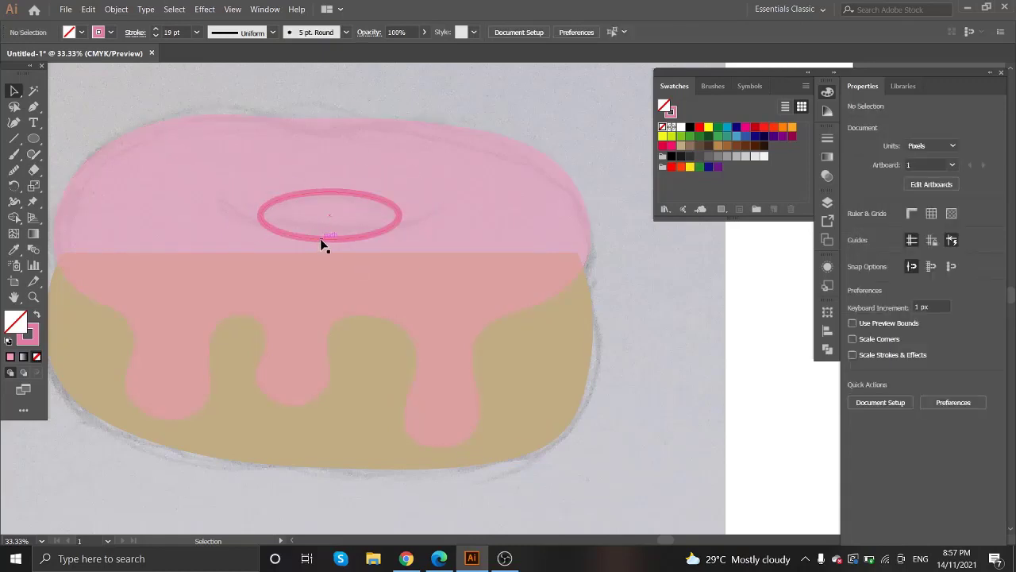
left_click(328, 192)
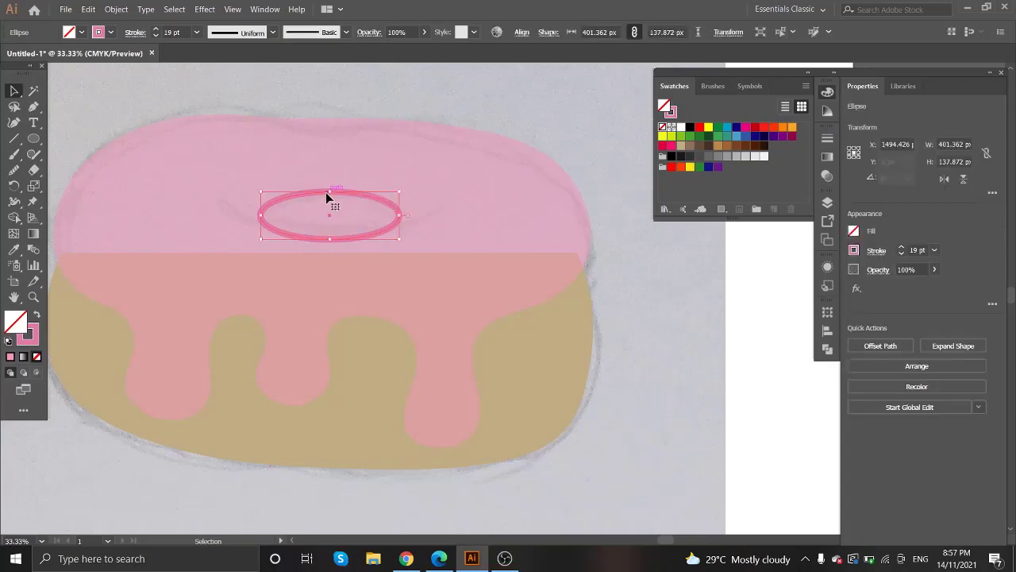
left_click_drag(330, 192, 331, 200)
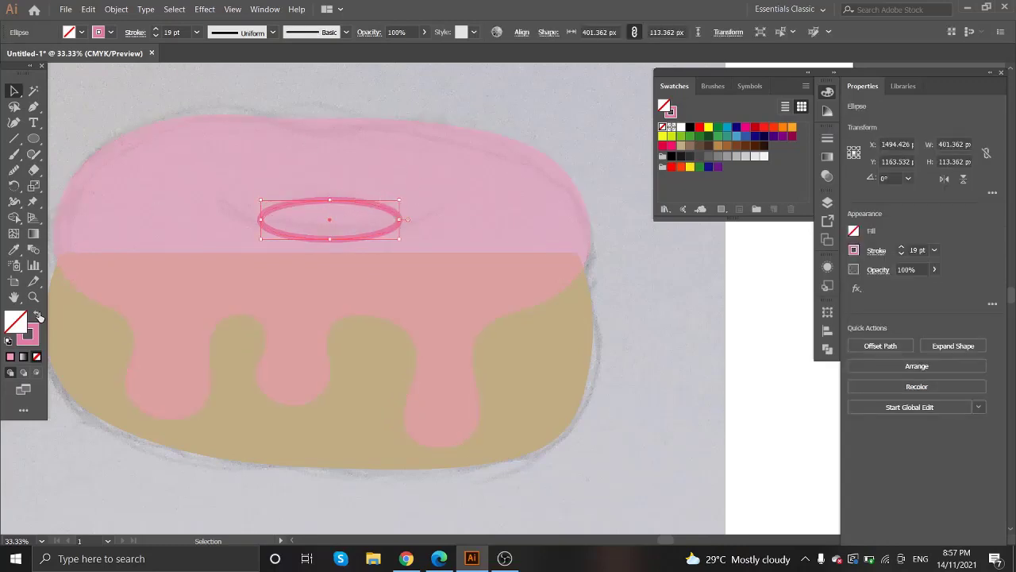
Turn the oval's outline into a fill and select it together with the icing
key("shift+x")
left_click(449, 238)
left_click(347, 230)
left_click(386, 265, "shift")
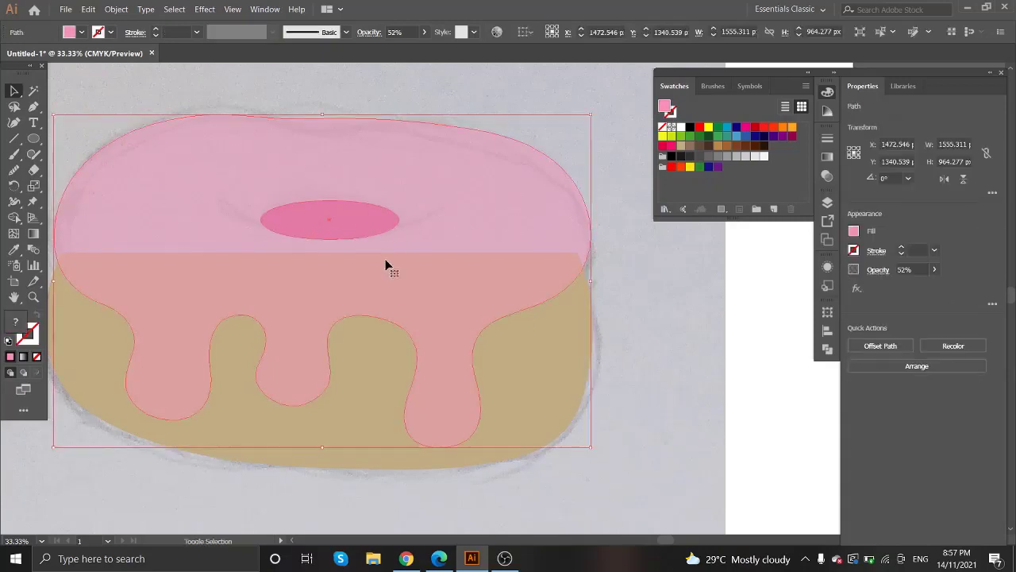
Cut the hole with Pathfinder Minus Front and draw a new oval around it
left_click(878, 402)
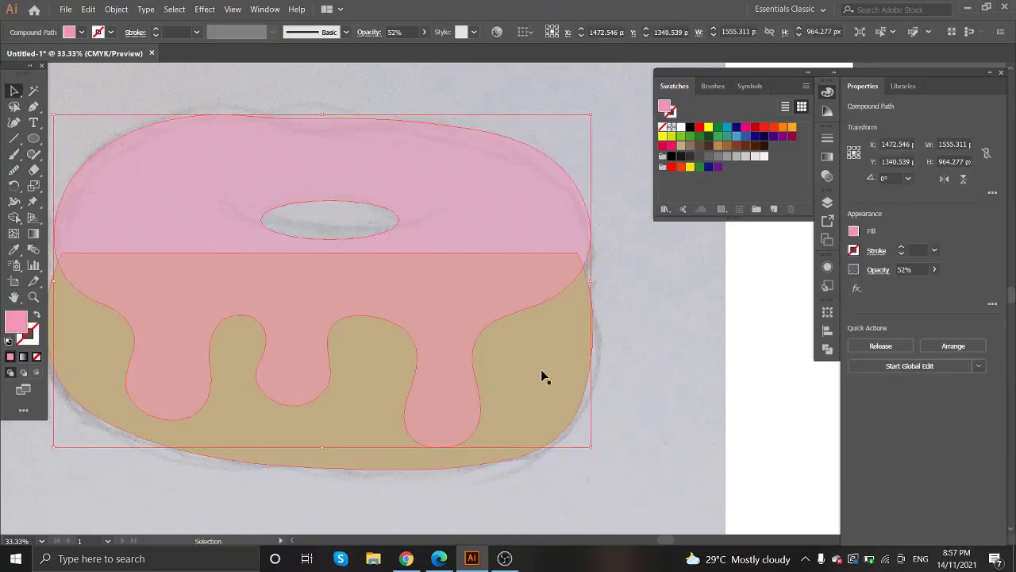
left_click(502, 355)
scroll(324, 222, "up", 2)
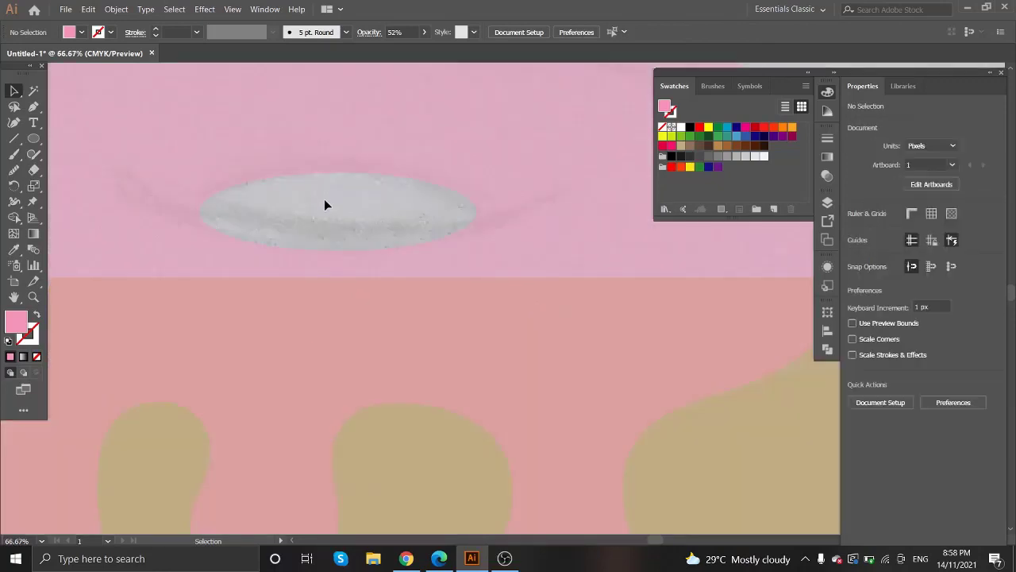
left_click_drag(148, 142, 517, 251)
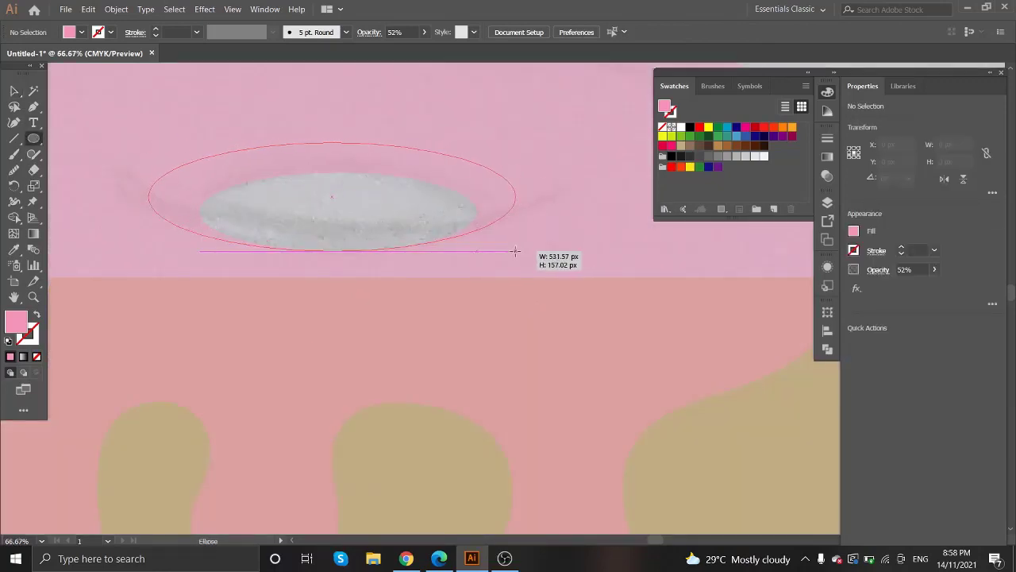
Make the new oval stroke-only and resize it to about 434 px wide around the hole
left_click(37, 316)
mouse_move(148, 196)
left_mouse_down()
mouse_move(183, 180)
mouse_move(184, 191)
left_mouse_up()
left_click_drag(517, 197, 494, 205)
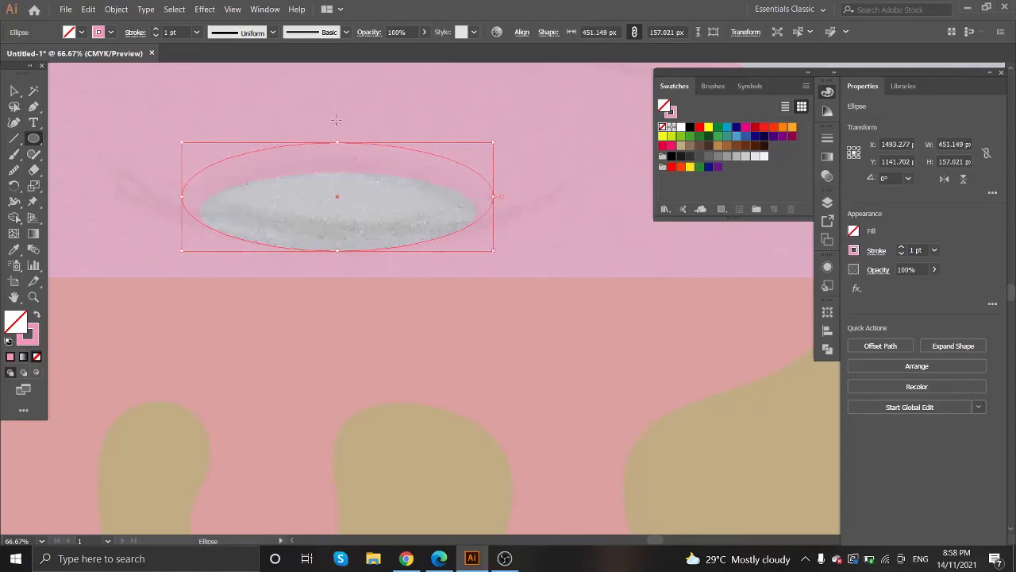
left_click_drag(340, 143, 339, 148)
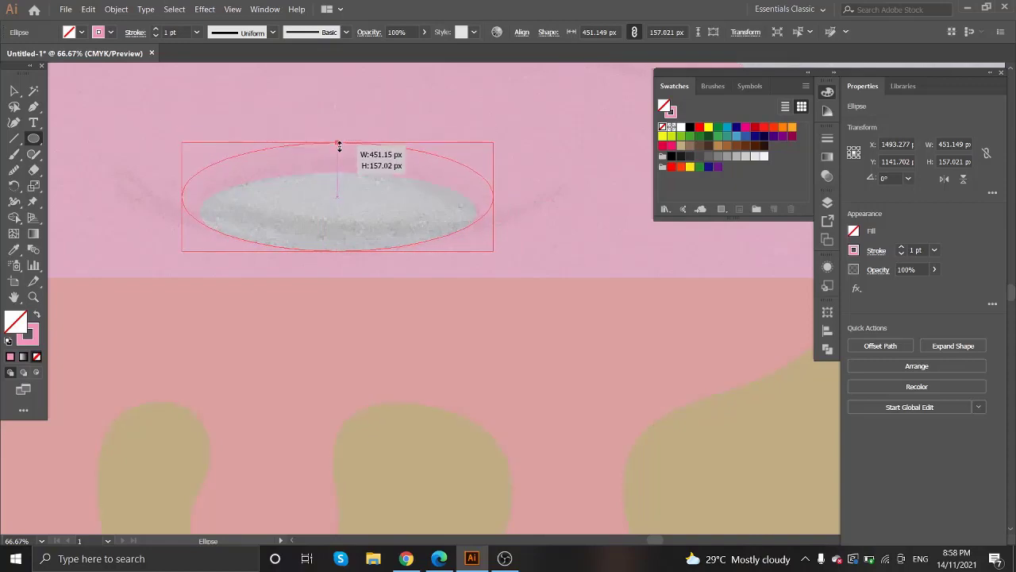
left_click_drag(182, 197, 187, 198)
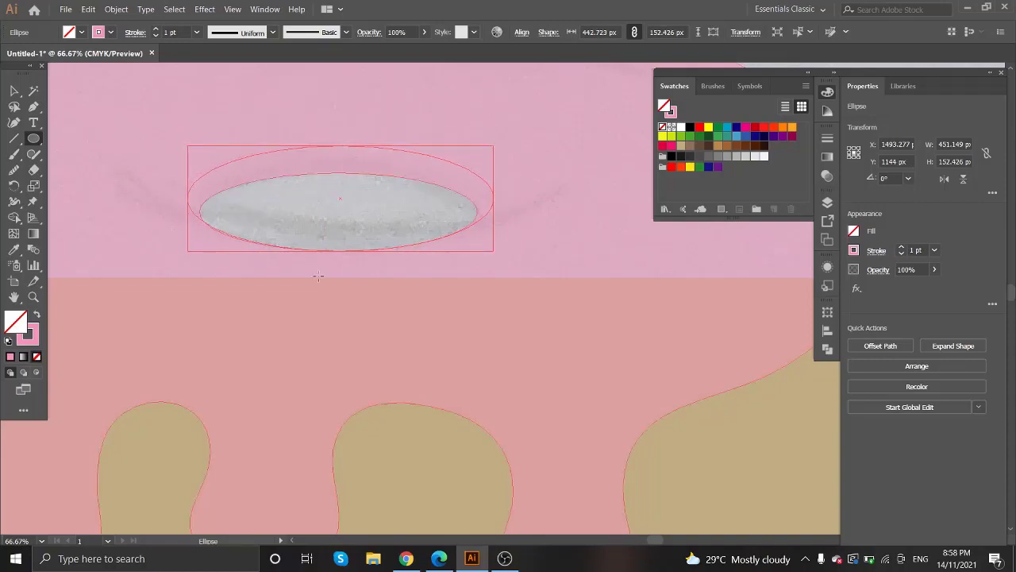
left_click_drag(493, 198, 488, 199)
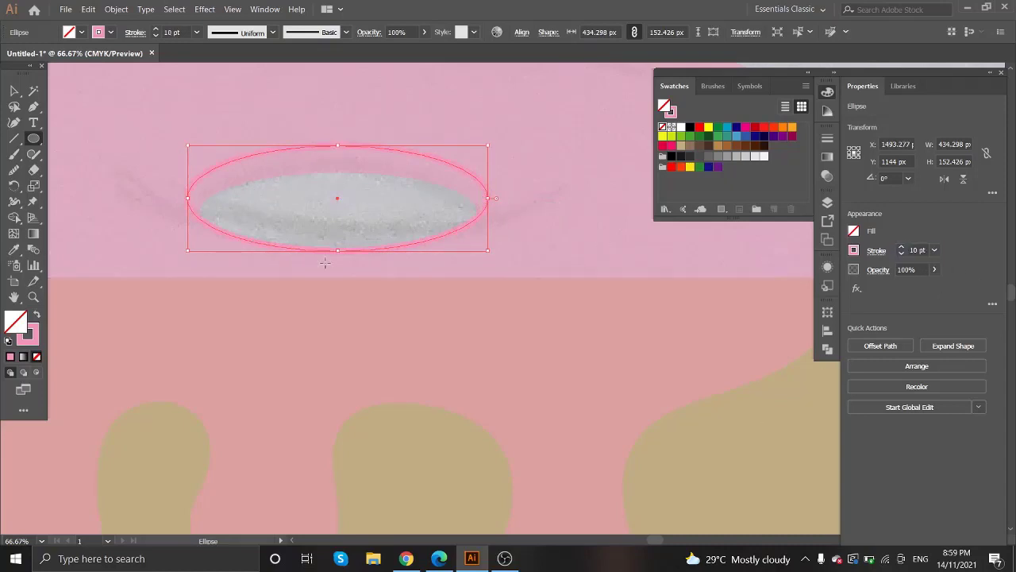
left_click(15, 91)
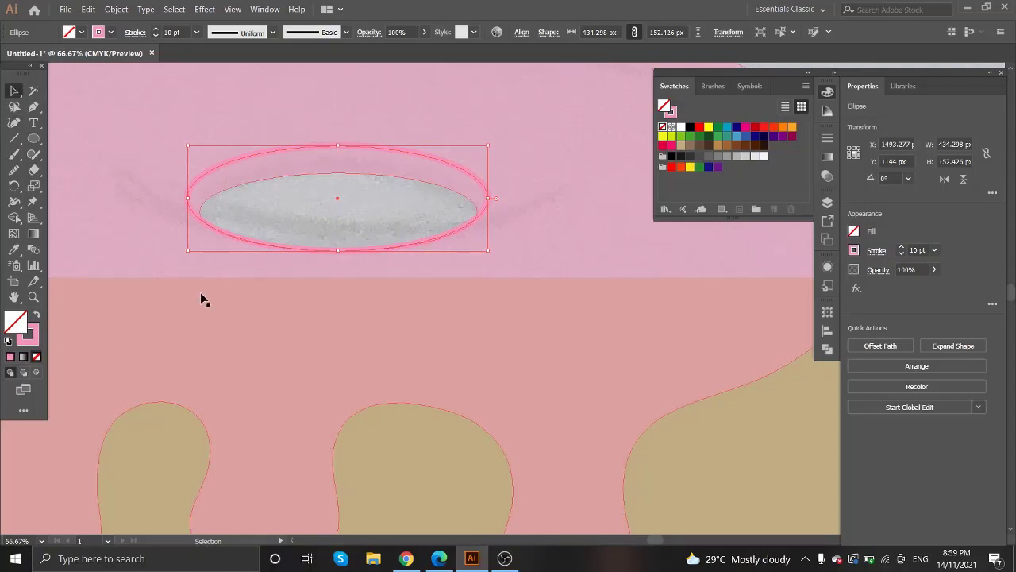
Delete the ring's upper arcs, leaving only the lower arc under the hole
key("a")
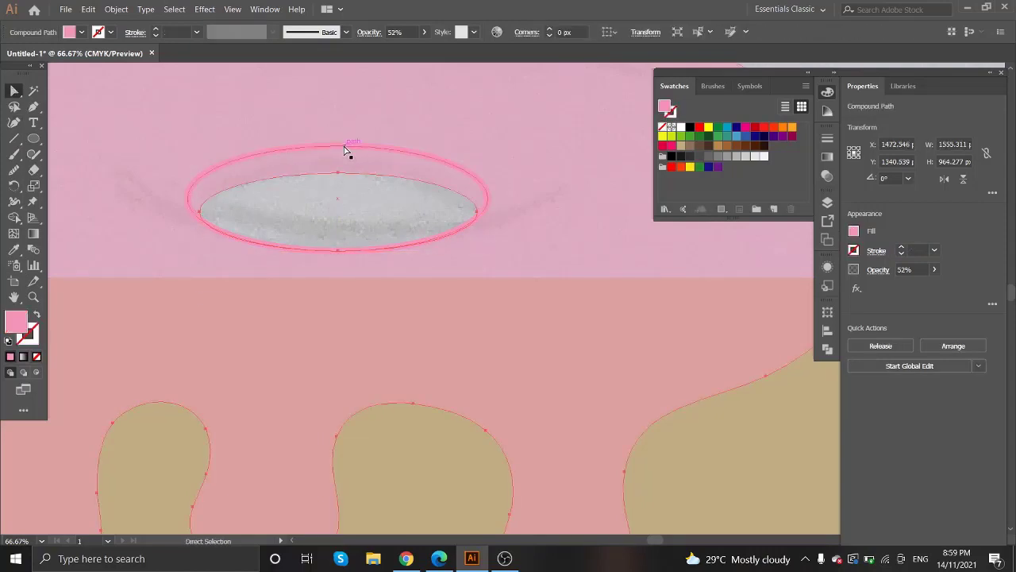
left_click(347, 147)
left_click(340, 146)
key("Delete")
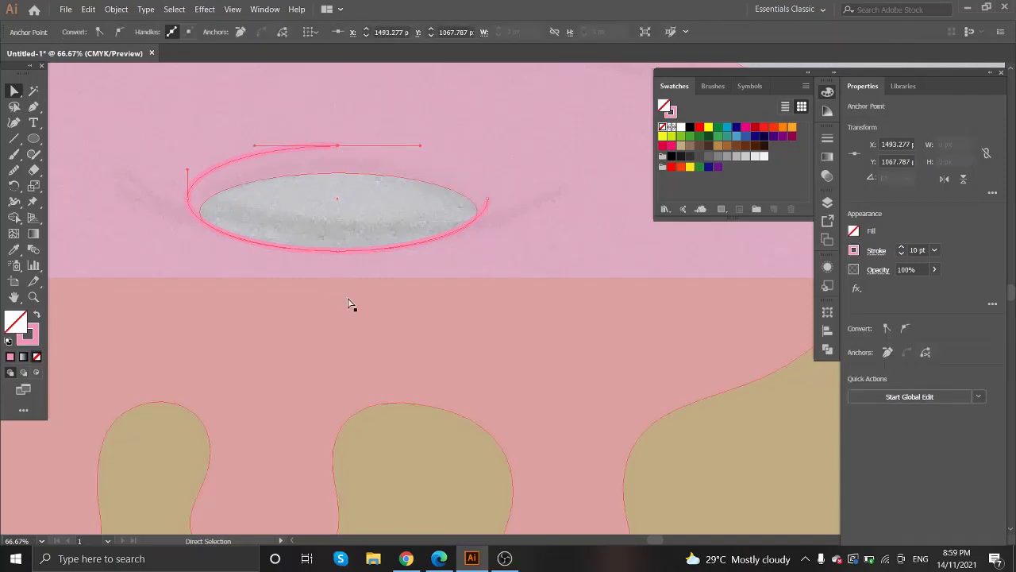
left_click(188, 198)
left_click(337, 146)
key("Delete")
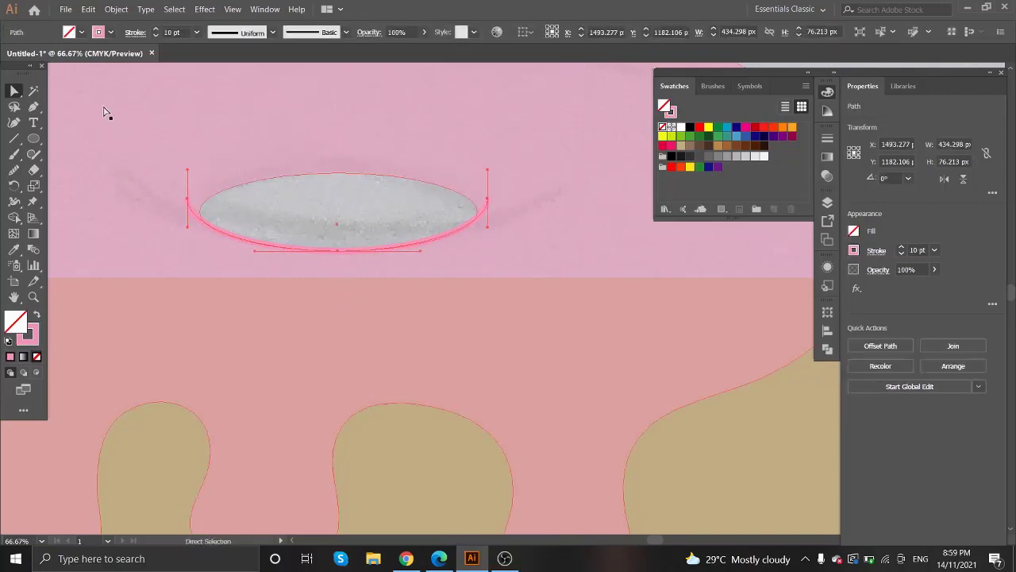
left_click(322, 249)
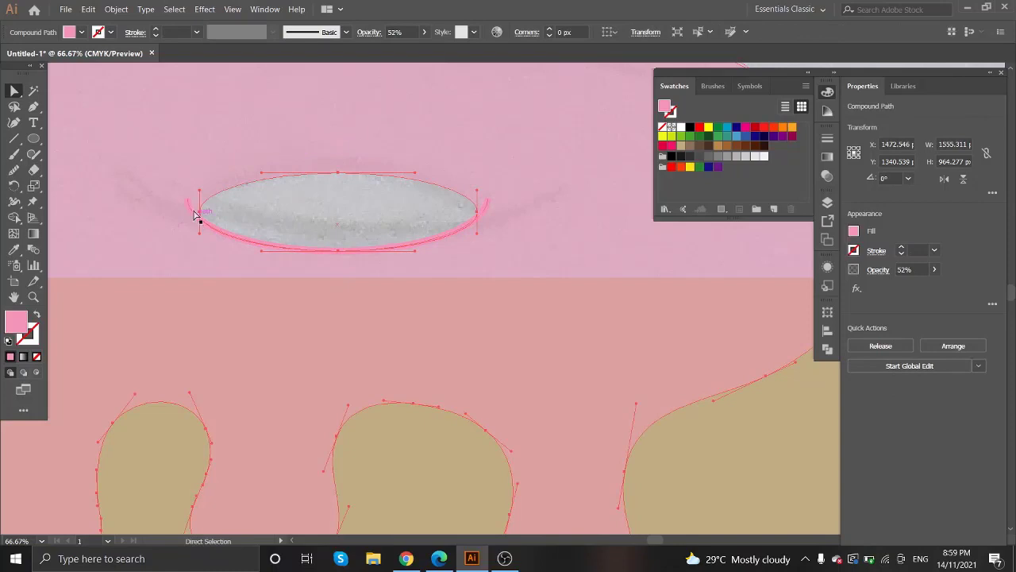
key("shift+x")
Give the arc rounded end caps and adjust its left and right end points
left_click(190, 219)
left_click(877, 250)
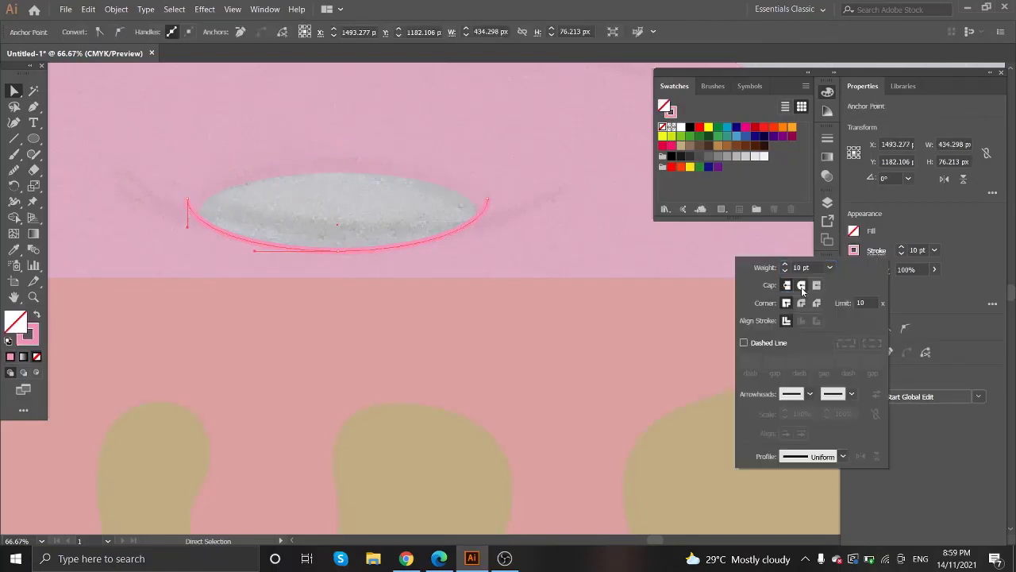
left_click_drag(187, 203, 196, 164)
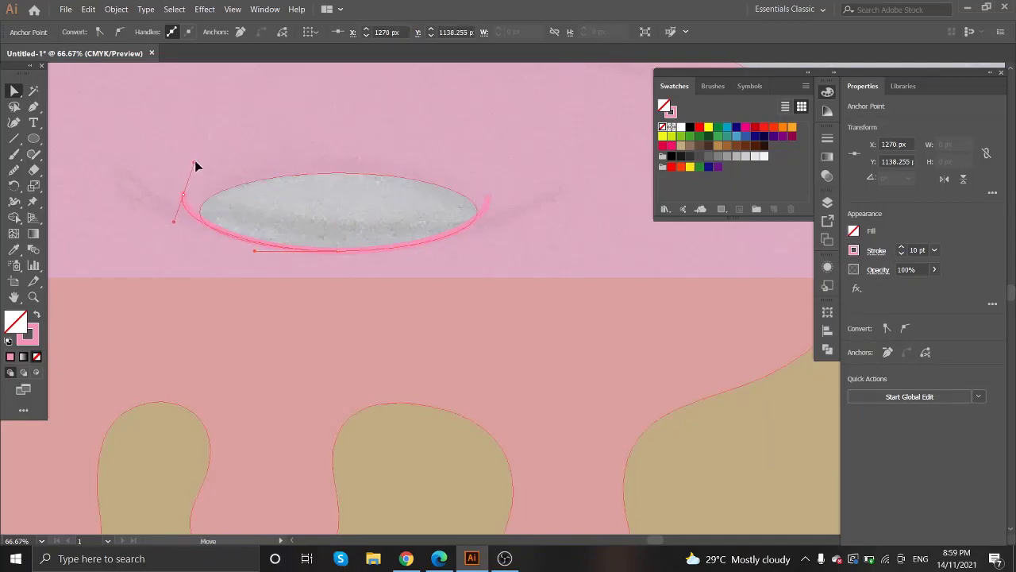
left_click_drag(191, 202, 196, 198)
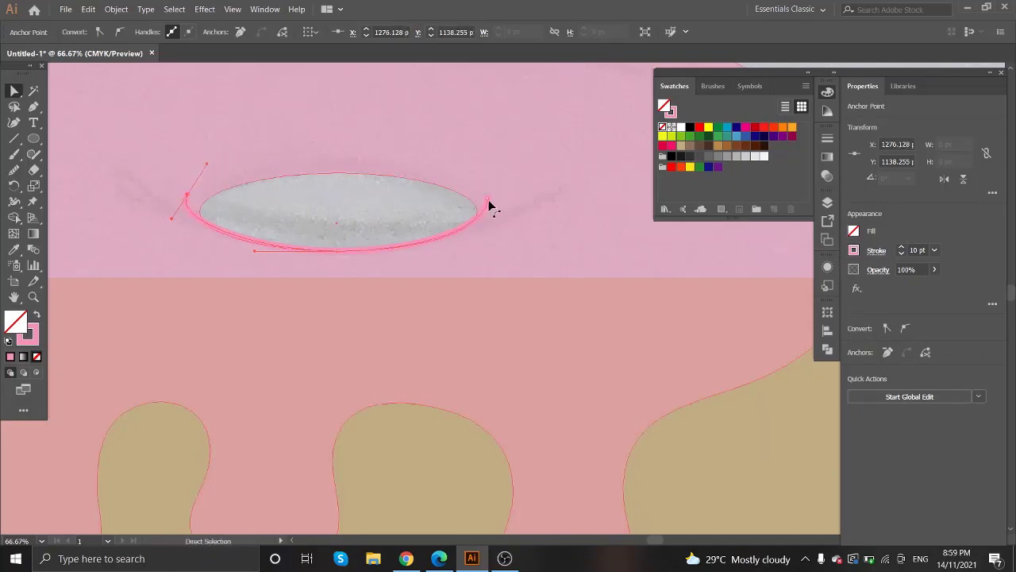
left_click(488, 202)
left_click_drag(487, 185, 487, 199)
left_click(527, 159)
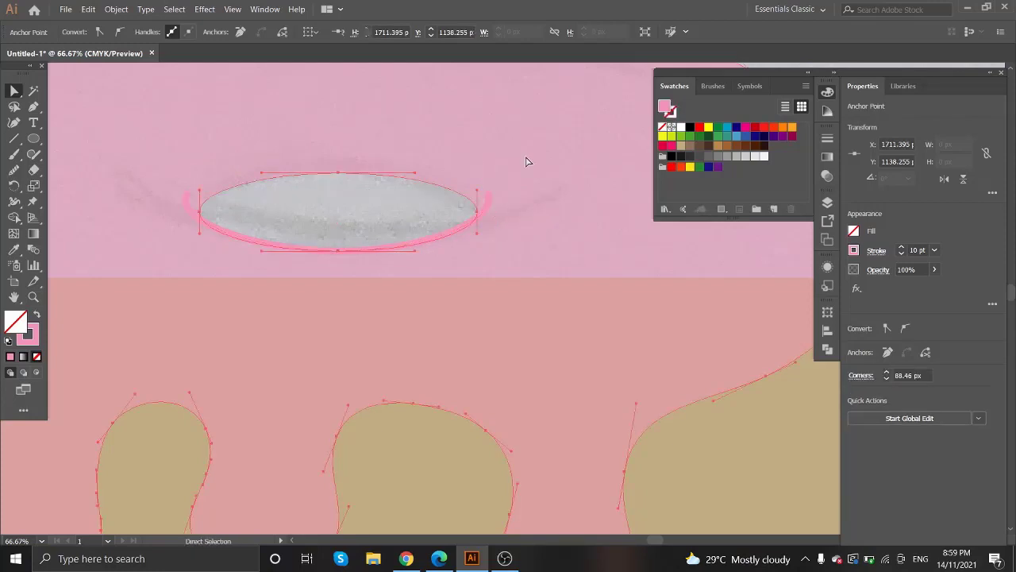
Hide the reference sketch layer in the Layers panel and zoom in on the donut hole
scroll(252, 270, "down", 3)
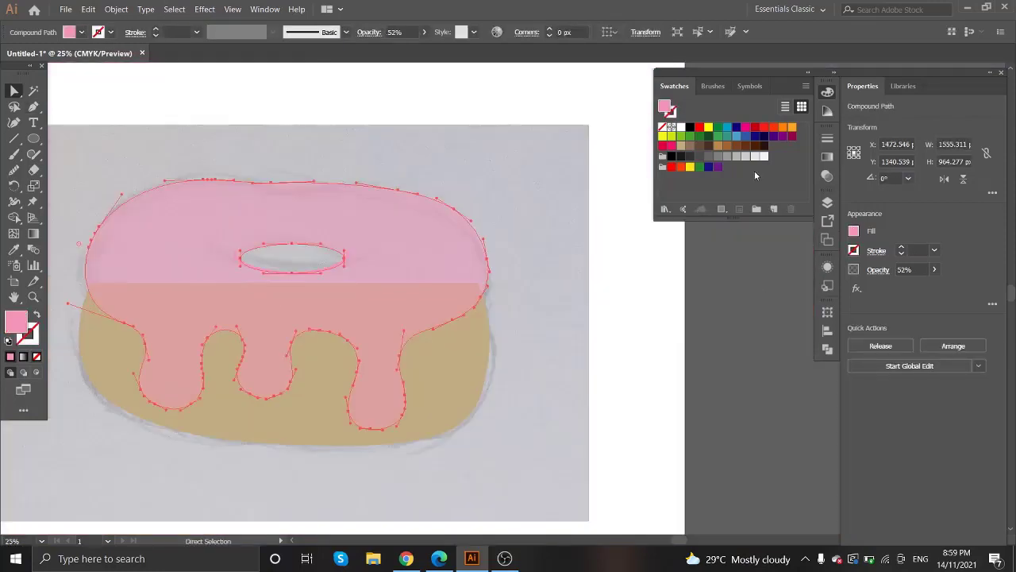
left_click(828, 221)
left_click(664, 230)
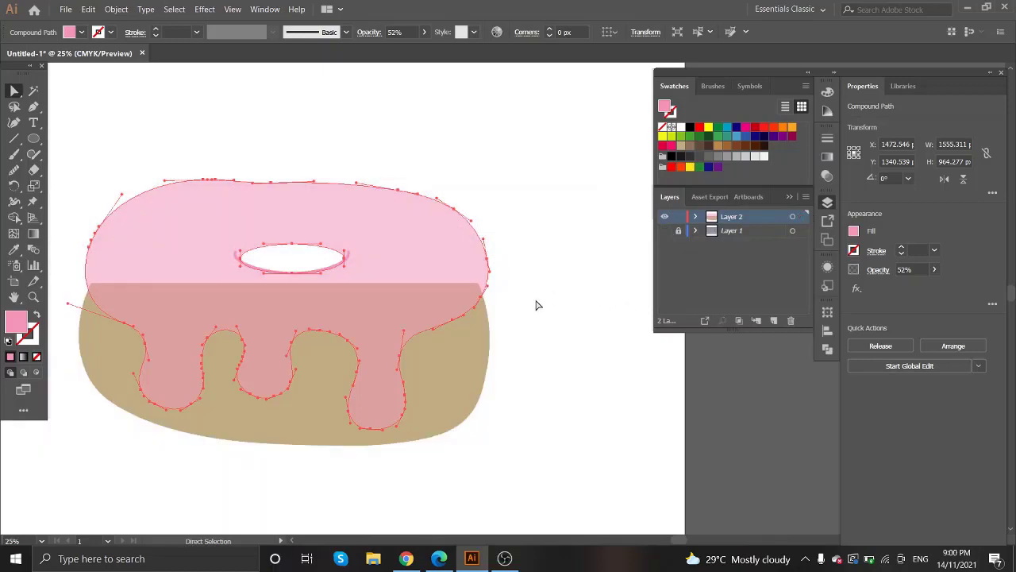
left_click(537, 302)
scroll(442, 306, "down", 1)
left_click_drag(322, 136, 431, 164)
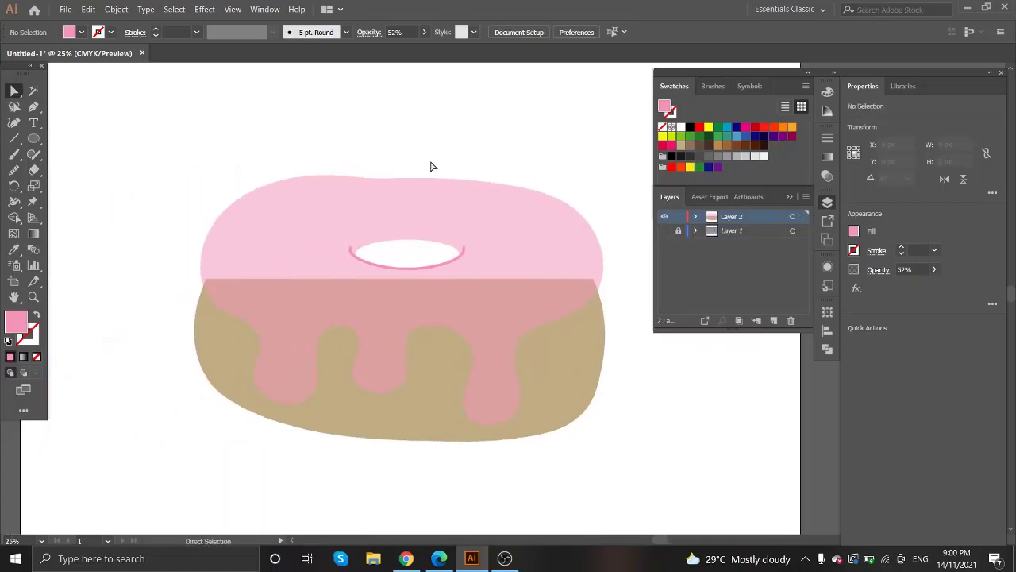
scroll(405, 267, "up", 2)
key("a")
left_click(411, 216)
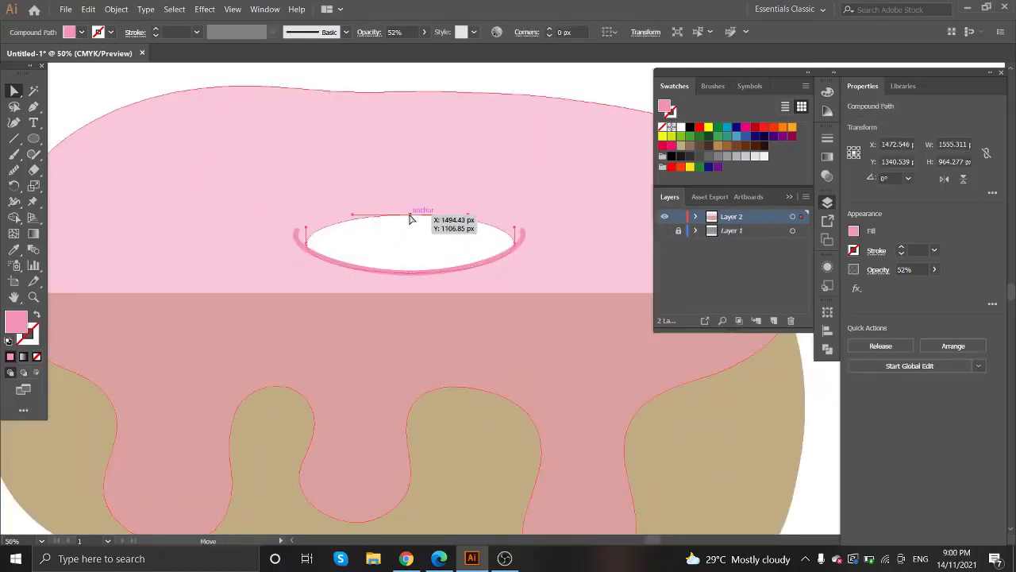
Flatten the hole's top edge and draw a shape over the hole, sent behind the icing
left_click_drag(410, 216, 410, 227)
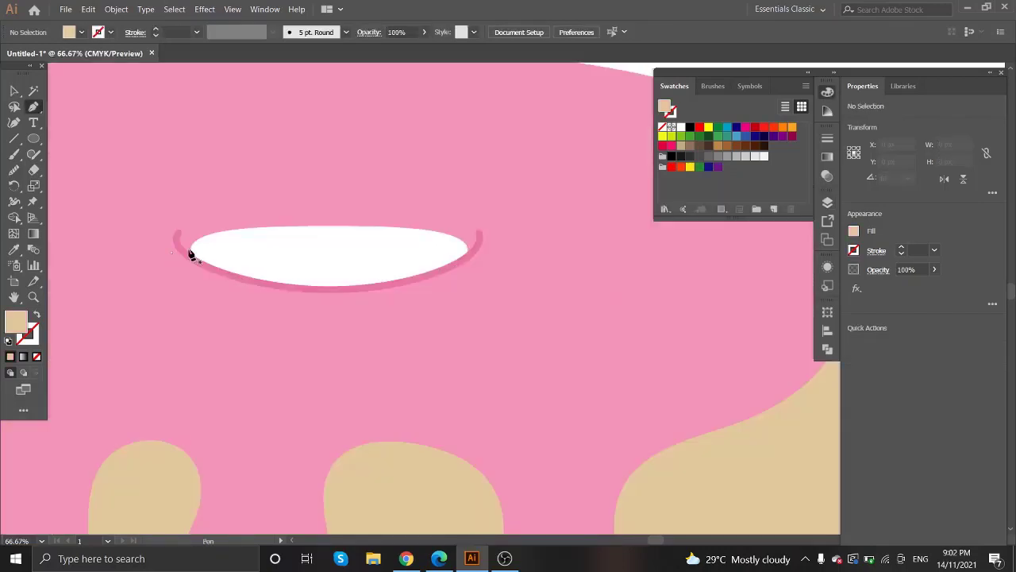
left_click(170, 252)
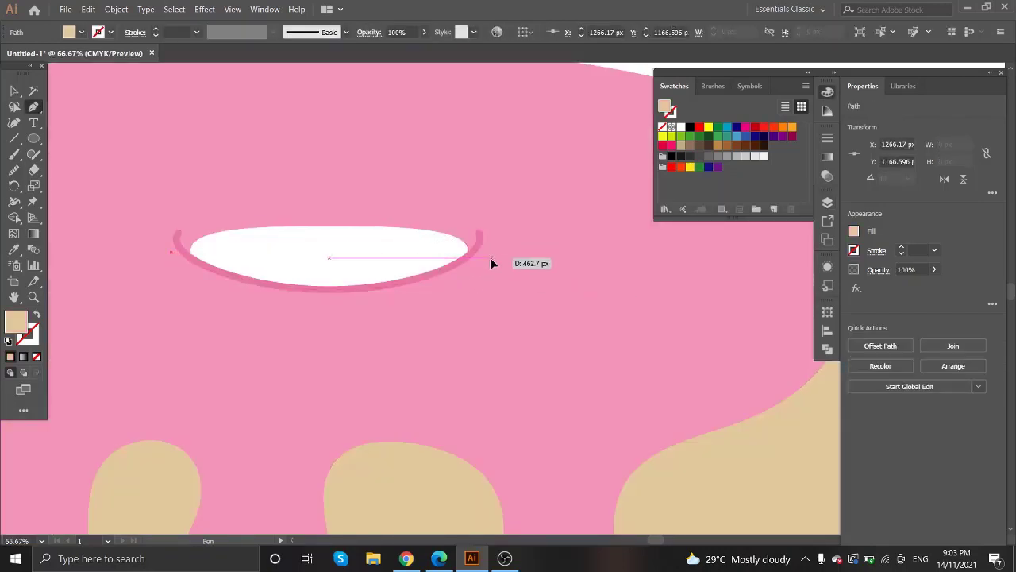
left_click_drag(490, 257, 577, 294)
left_click(492, 258)
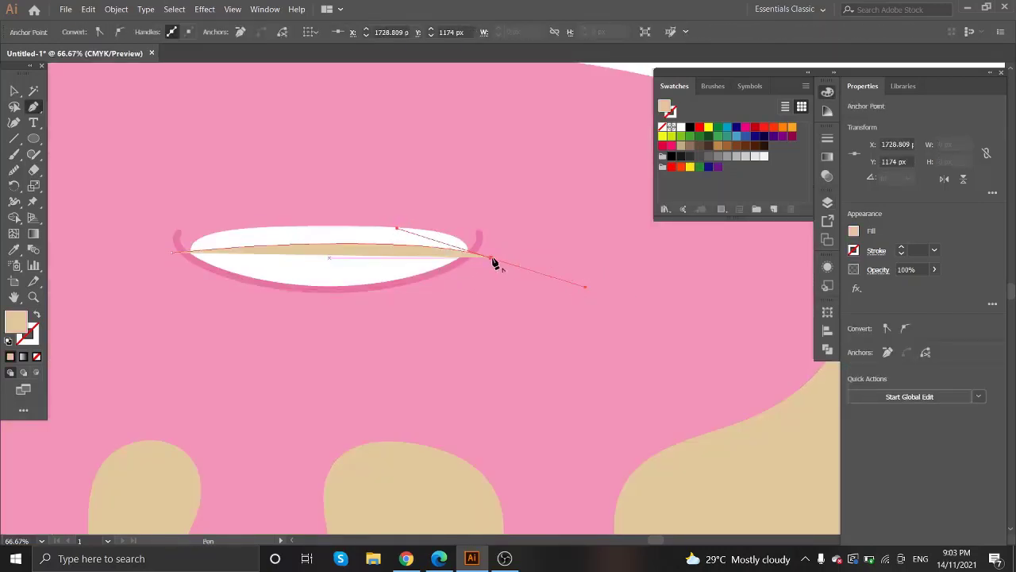
left_click(484, 206)
left_click(159, 210)
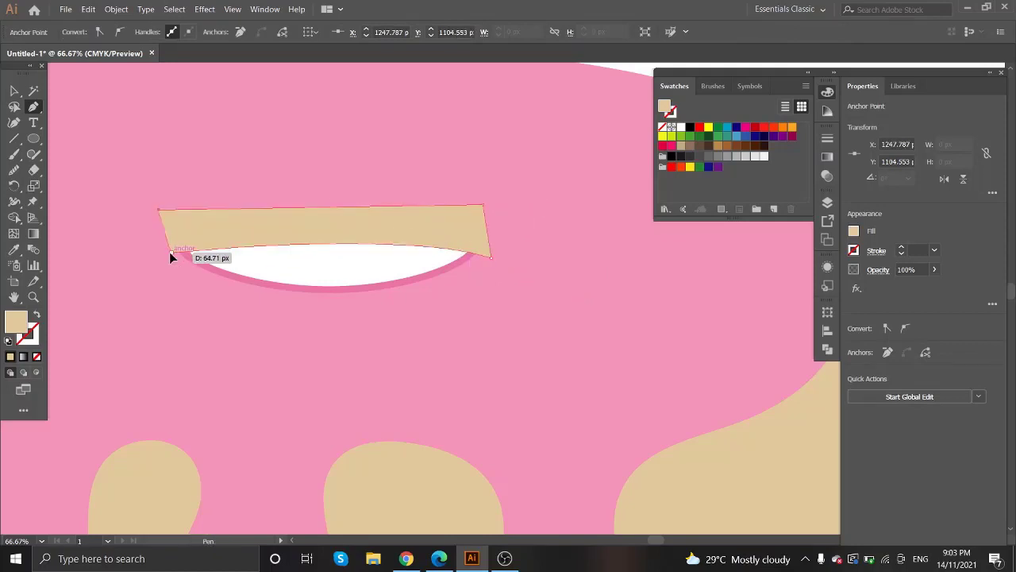
left_click(171, 251)
key("ctrl+[")
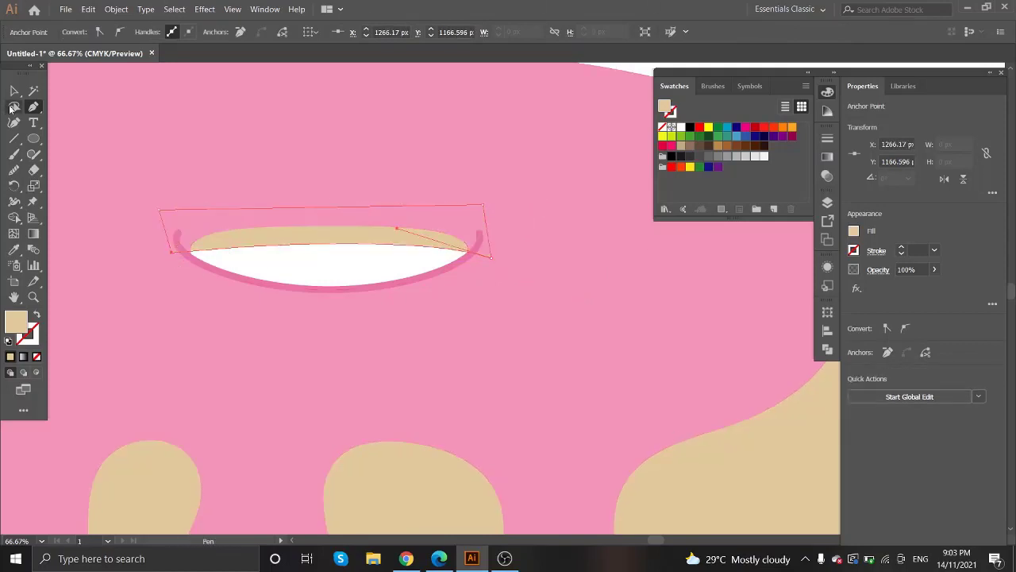
Adjust the new shape's upper corner and left and right points to fit the hole
left_click(14, 91)
left_click(333, 253)
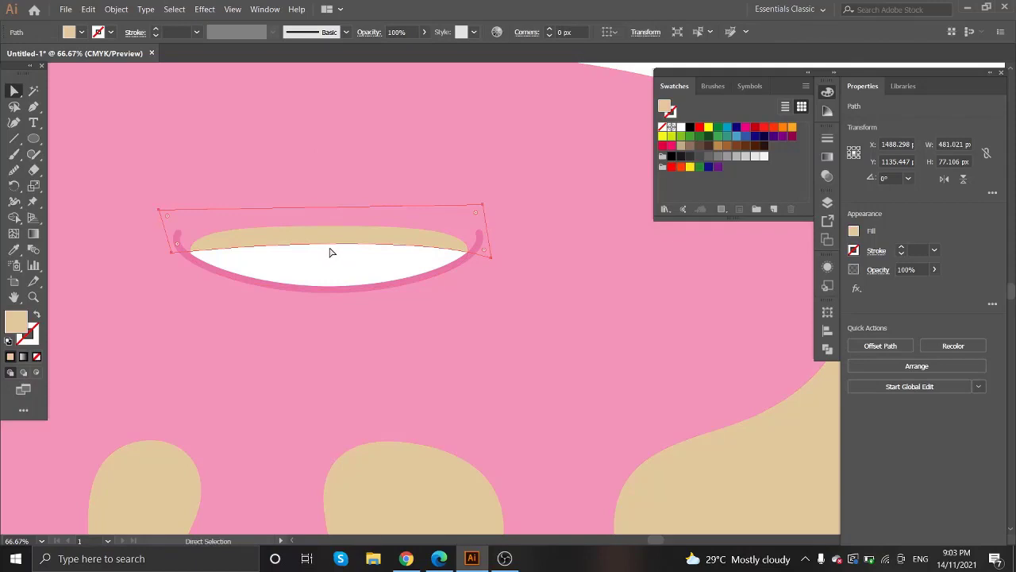
left_click_drag(397, 231, 399, 221)
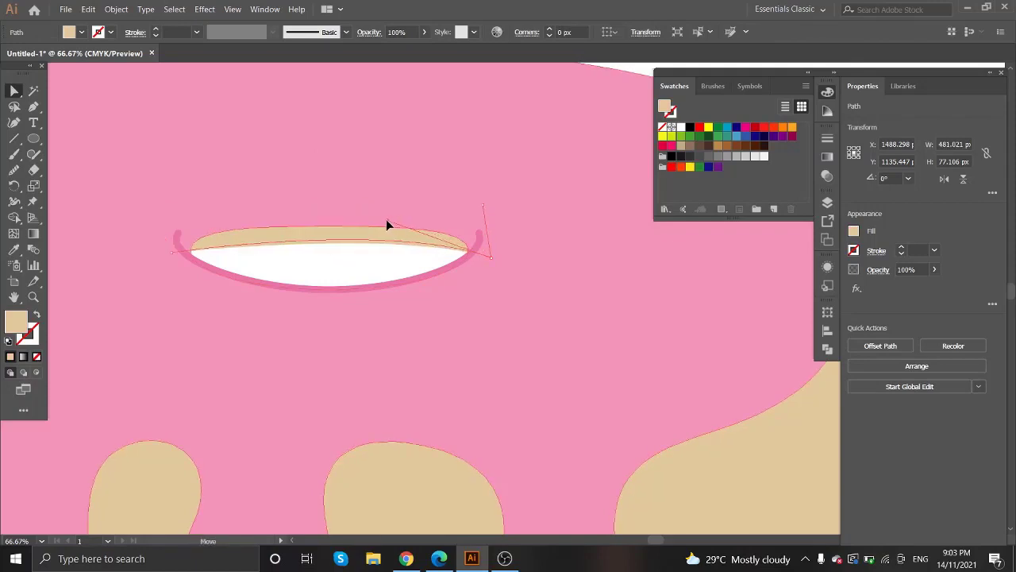
left_click_drag(170, 252, 177, 268)
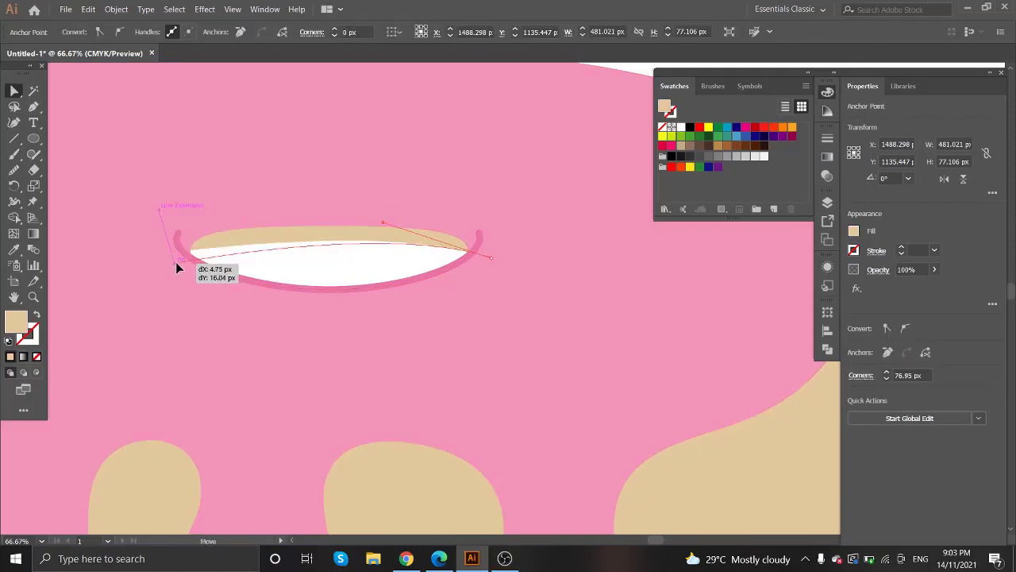
left_click_drag(460, 255, 479, 267)
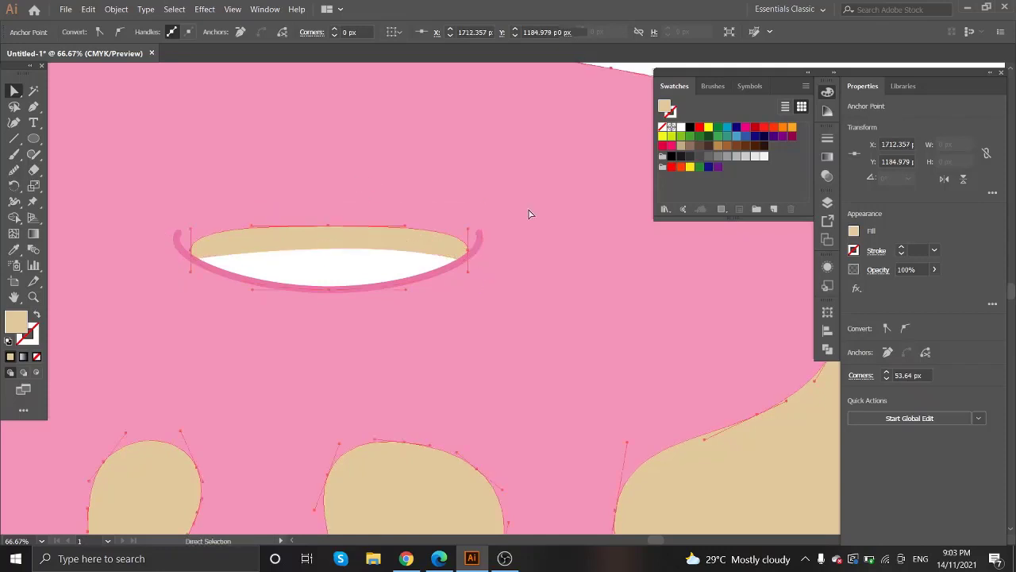
left_click(351, 215)
Fill the hole shape with tan #E1C89A to match the donut body
key("v")
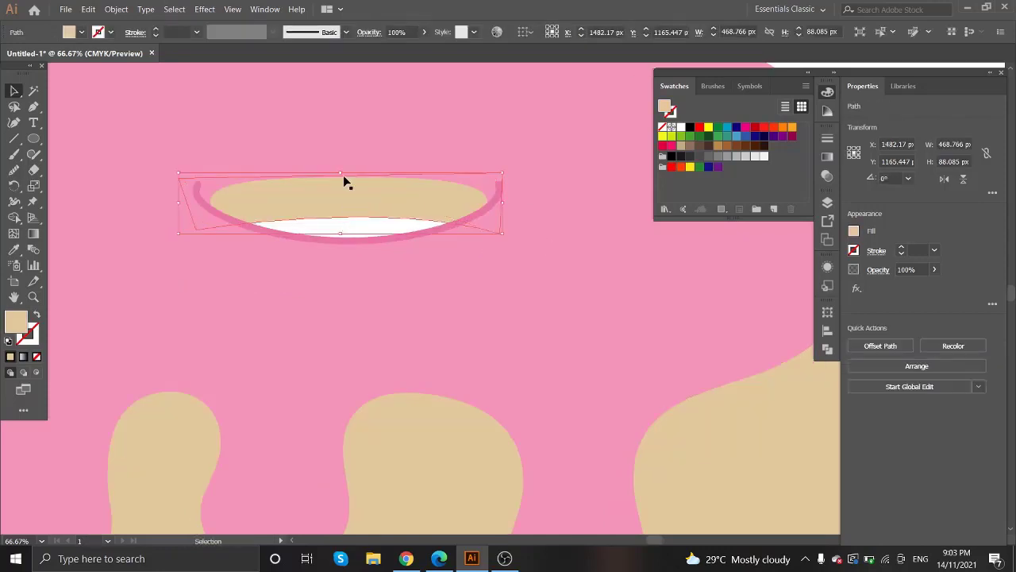
left_click(397, 290)
key("ctrl+minus")
key("ctrl+minus")
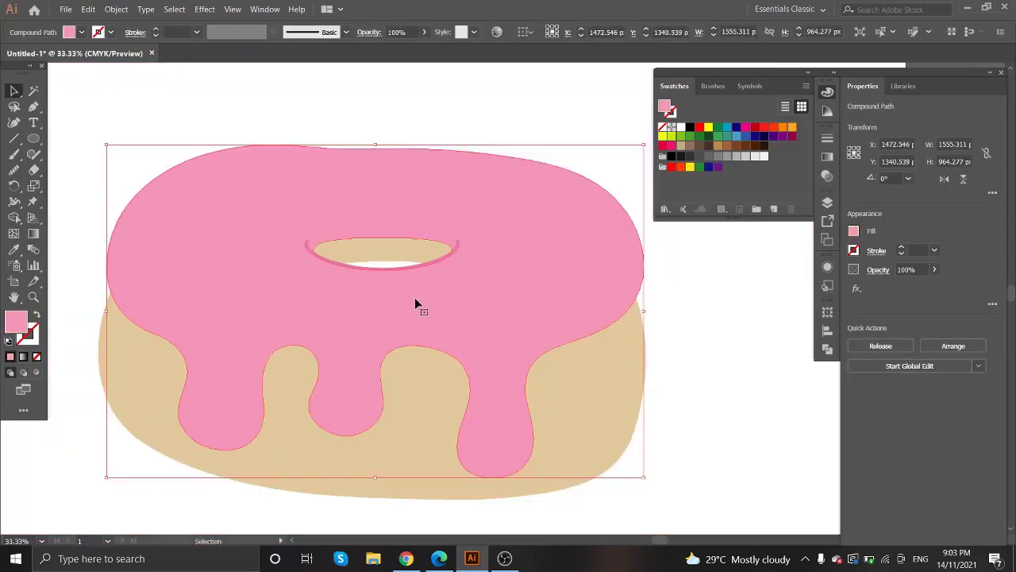
left_click(371, 252)
double_click(16, 321)
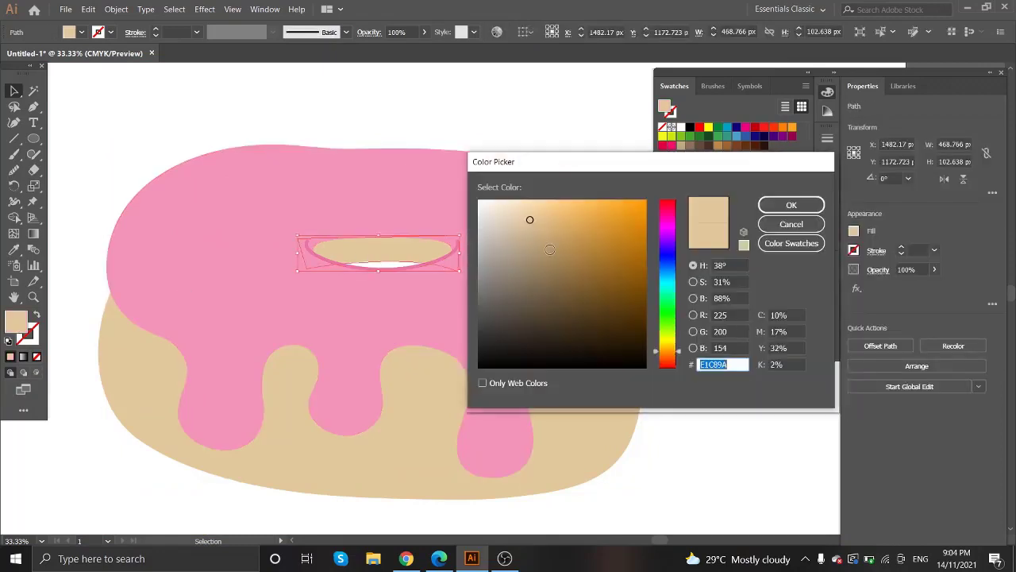
left_click(792, 205)
left_click(365, 127)
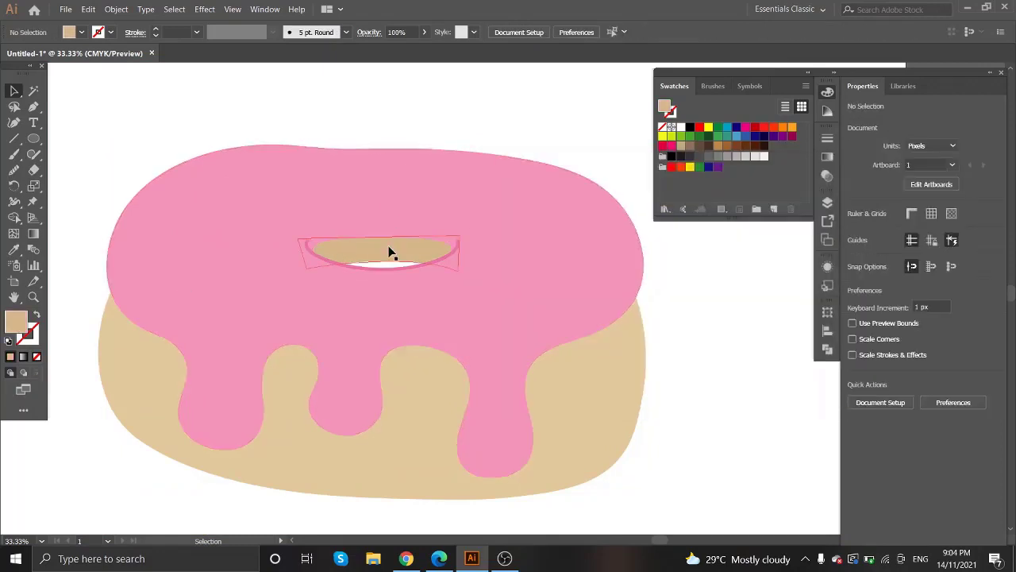
Bulge the white sprinkle stroke with the Width tool, adjust its end point, and expand it
scroll(327, 225, "up", 1)
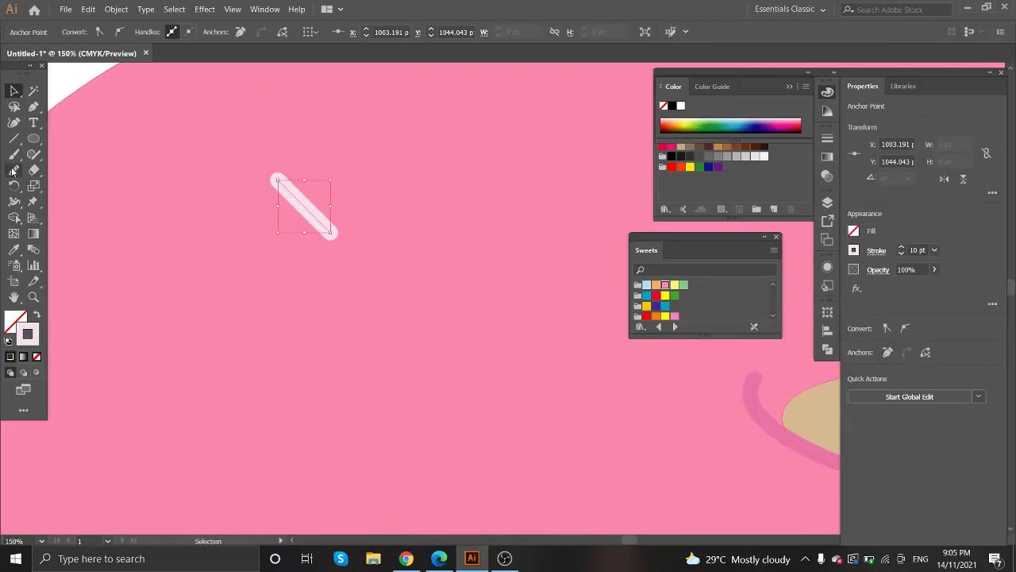
left_click(14, 204)
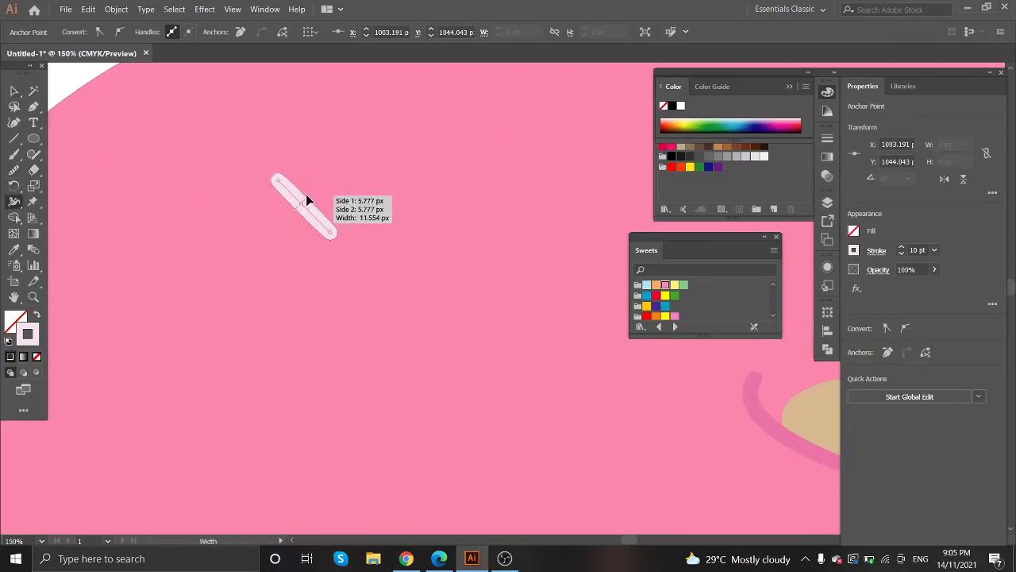
left_click_drag(308, 191, 309, 198)
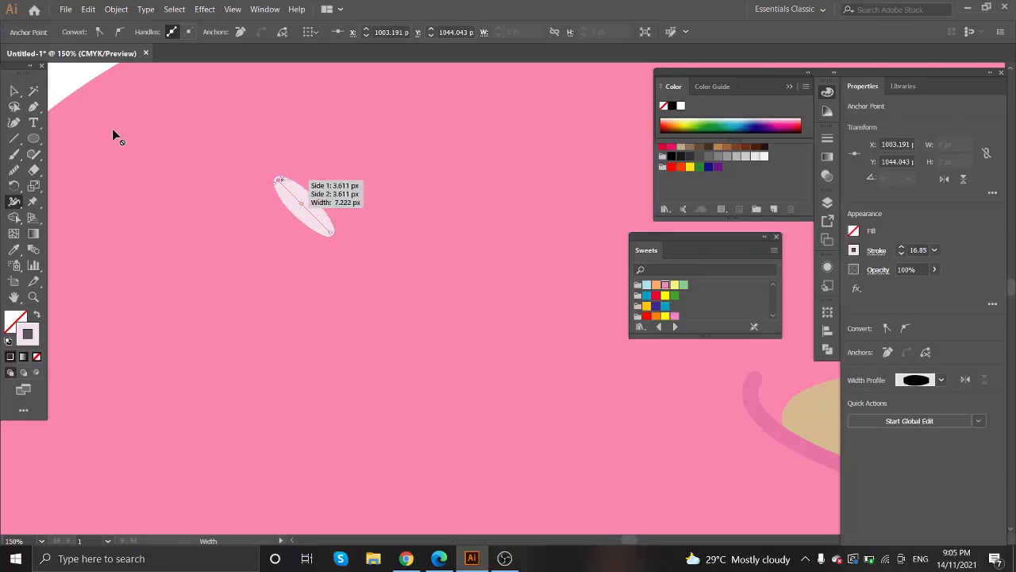
key("a")
left_click_drag(305, 216, 313, 224)
scroll(293, 204, "down", 3)
scroll(302, 219, "down", 2)
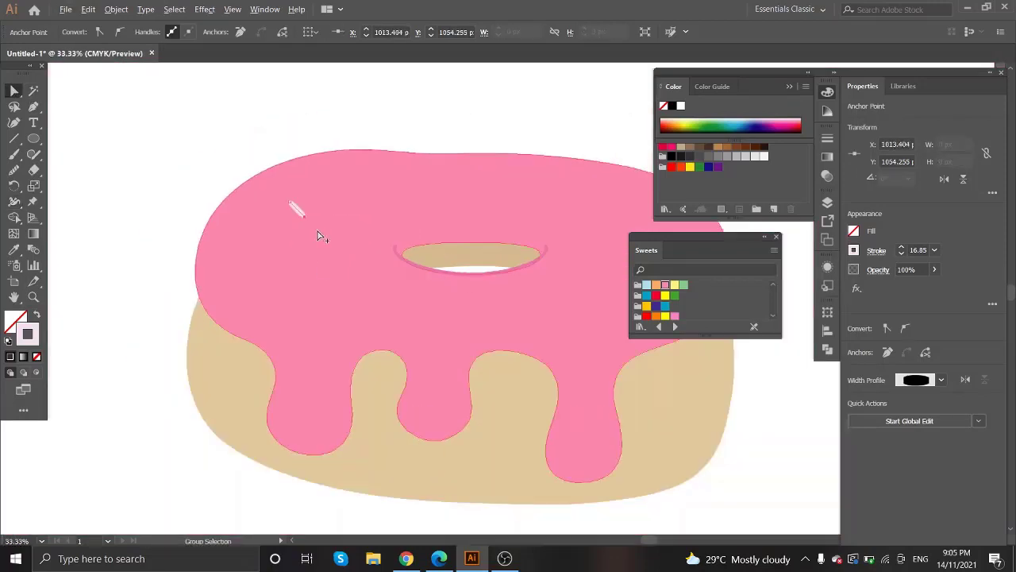
left_click(116, 9)
left_click(158, 145)
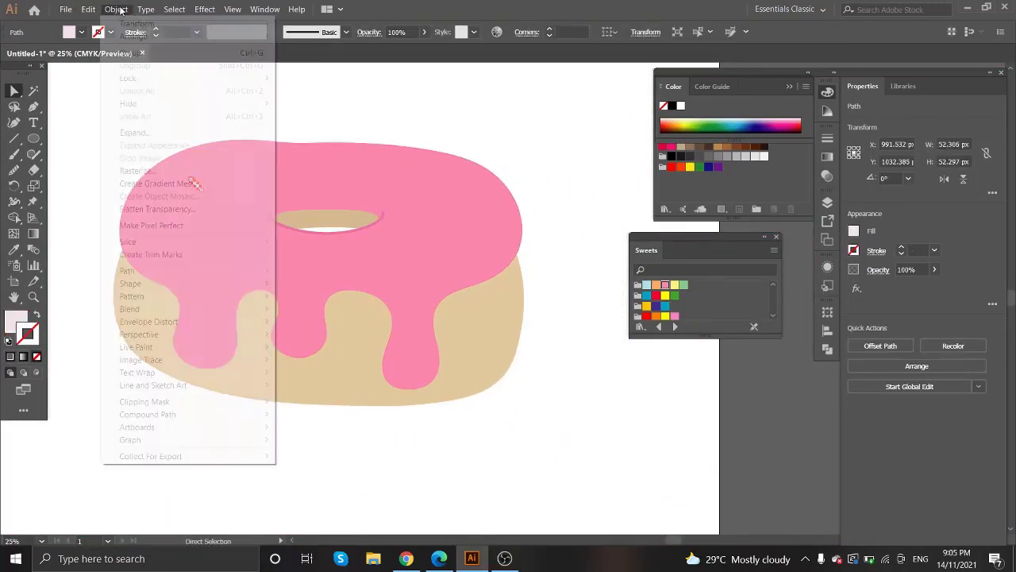
Scatter rotated copies of the sprinkle across the pink icing
scroll(193, 193, "up", 1)
mouse_move(306, 236)
left_mouse_down()
mouse_move(477, 291)
mouse_move(486, 305)
mouse_move(539, 201)
mouse_move(359, 146)
mouse_move(555, 199)
mouse_move(271, 257)
mouse_move(260, 230)
mouse_move(141, 268)
mouse_move(159, 289)
mouse_move(379, 285)
mouse_move(443, 166)
left_mouse_up()
mouse_move(443, 179)
left_mouse_down()
mouse_move(613, 268)
mouse_move(356, 330)
mouse_move(329, 195)
left_mouse_up()
left_click(386, 297)
left_click(336, 311)
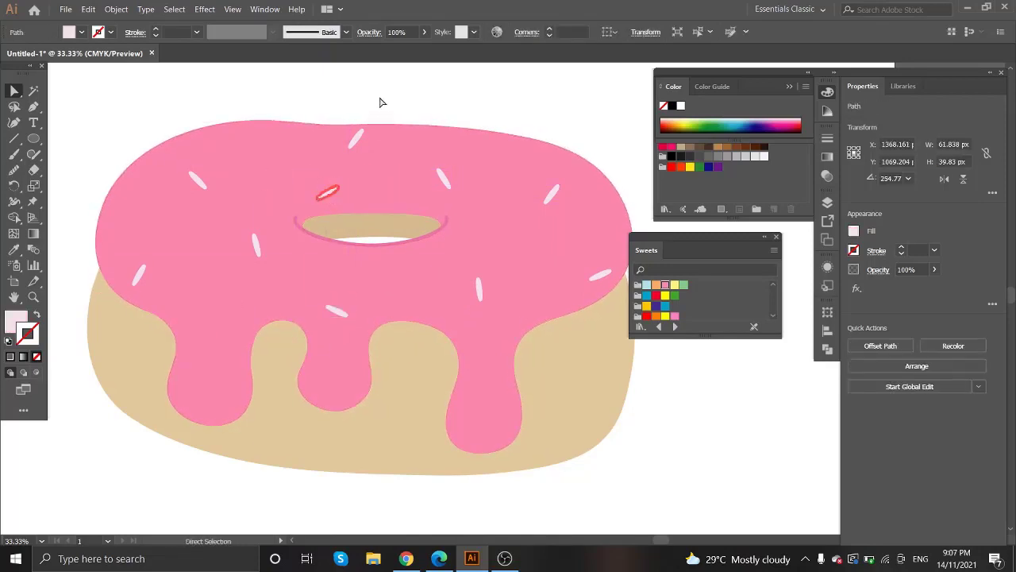
left_click_drag(197, 181, 191, 171)
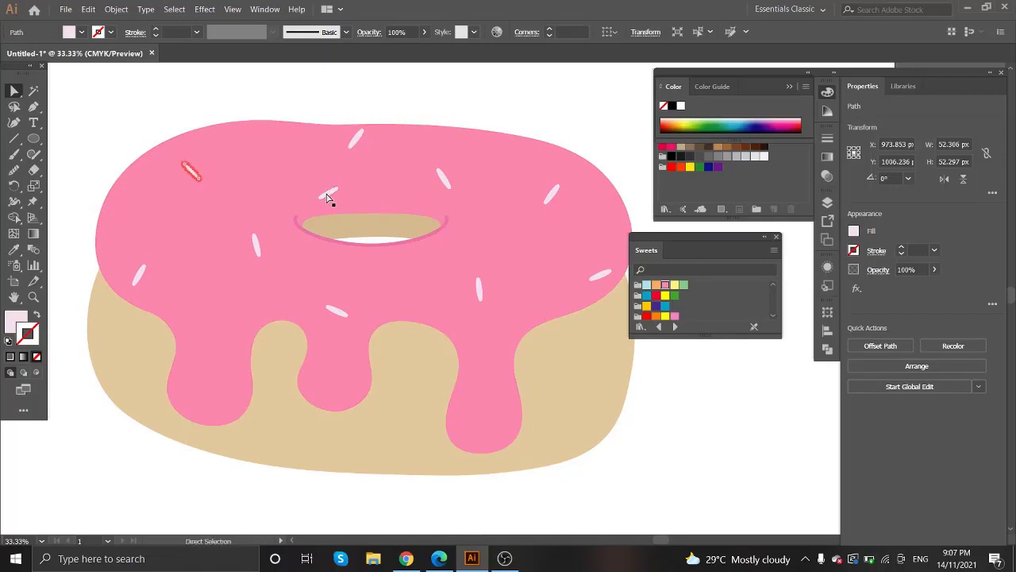
Draw the first four small white circular dots on the icing
key("ctrl+shift+a")
scroll(516, 254, "down", 1)
scroll(544, 280, "down", 1)
scroll(340, 278, "up", 2)
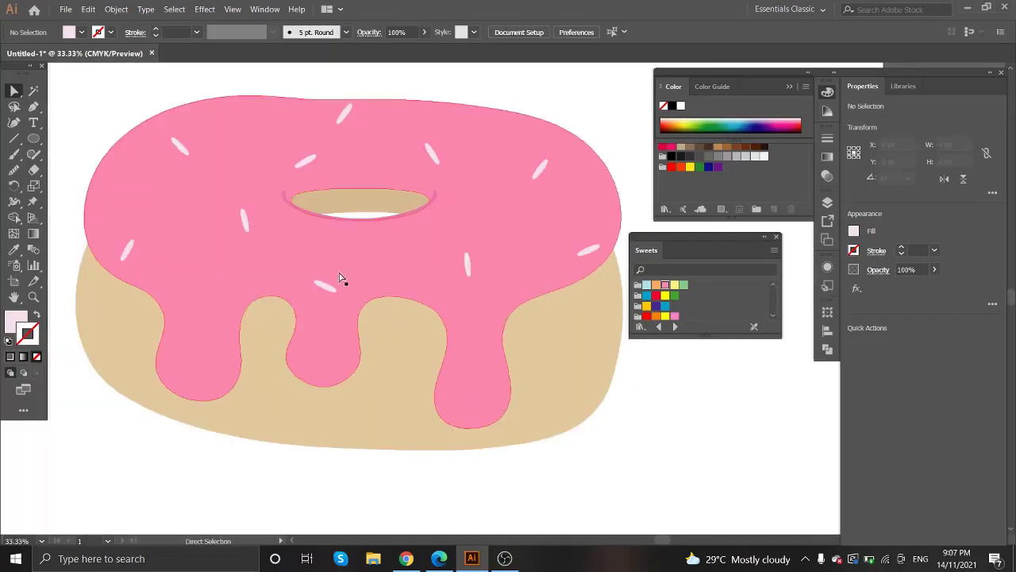
left_click(33, 138)
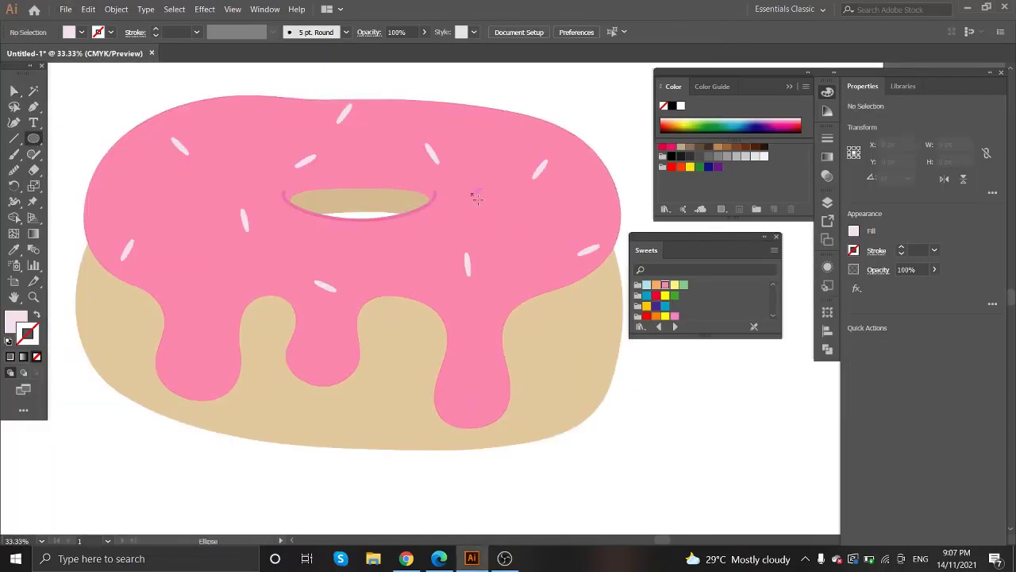
left_click_drag(473, 196, 478, 204)
left_click_drag(370, 141, 375, 146)
left_click_drag(250, 130, 255, 135)
left_click_drag(192, 264, 195, 268)
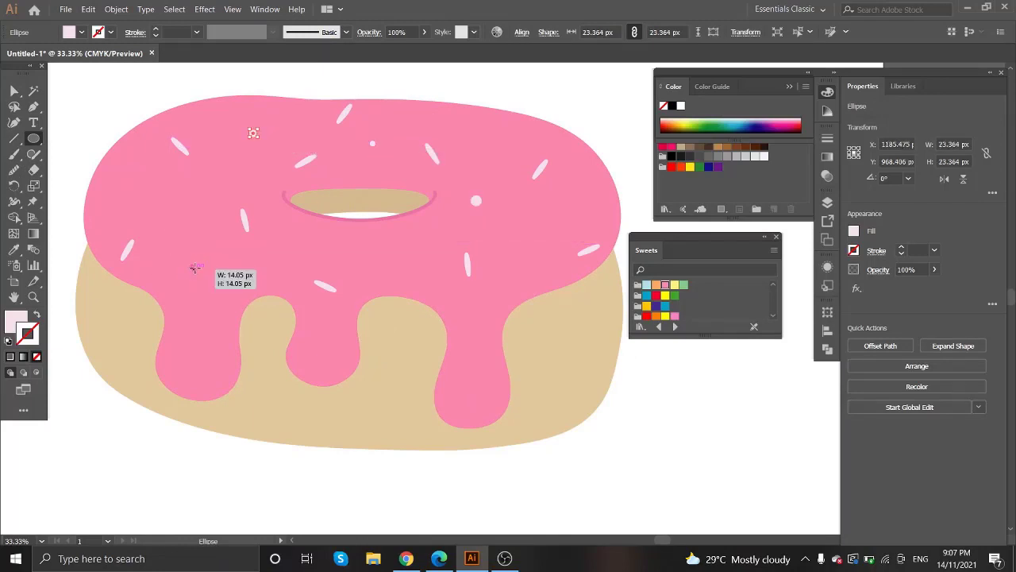
Add five more white dots around the icing, then select the whole donut
left_click_drag(135, 184, 142, 190)
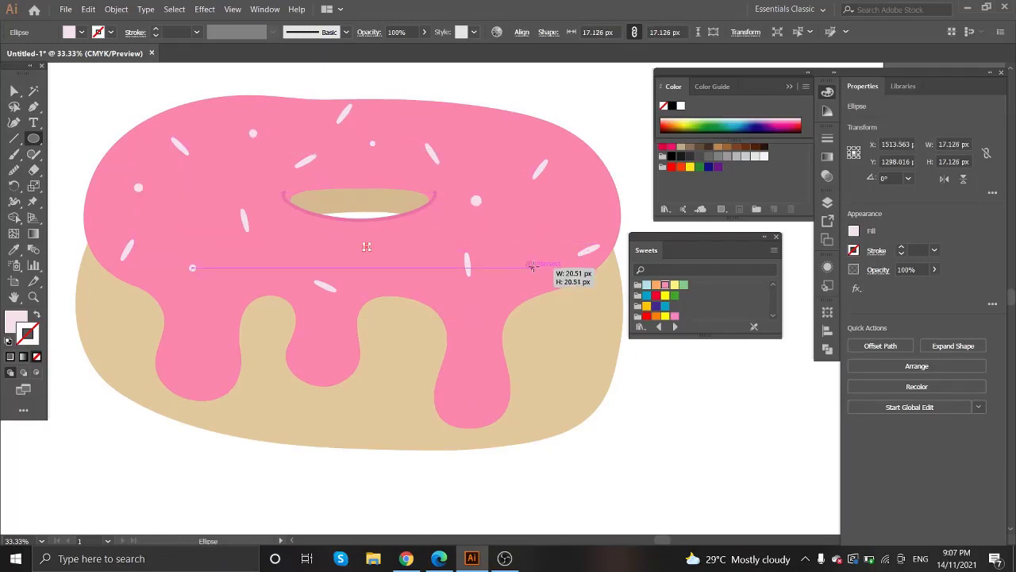
left_click_drag(532, 269, 534, 270)
left_click_drag(578, 189, 586, 197)
left_click_drag(491, 129, 499, 137)
left_click_drag(285, 243, 293, 250)
key("v")
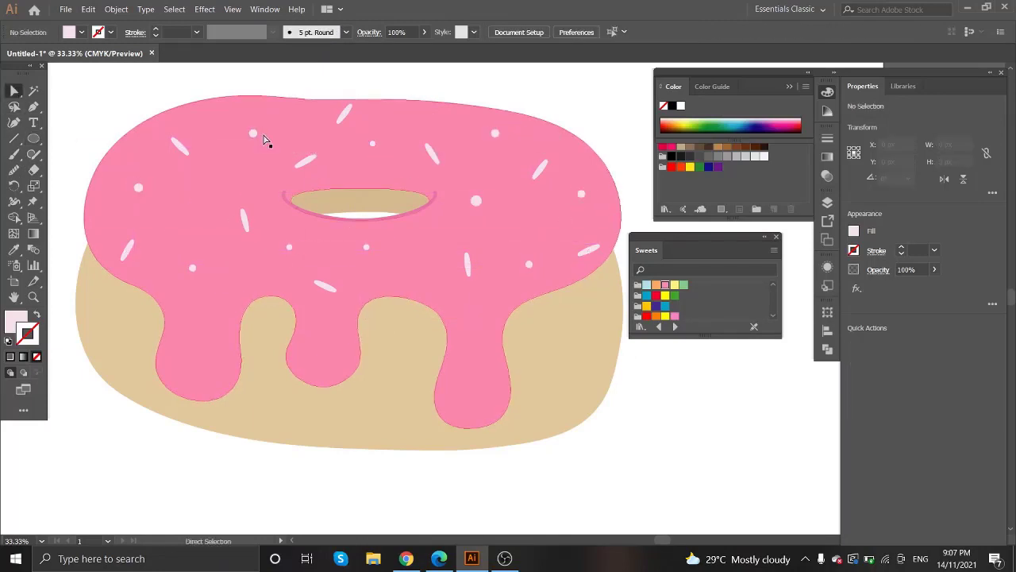
left_click_drag(84, 91, 624, 304)
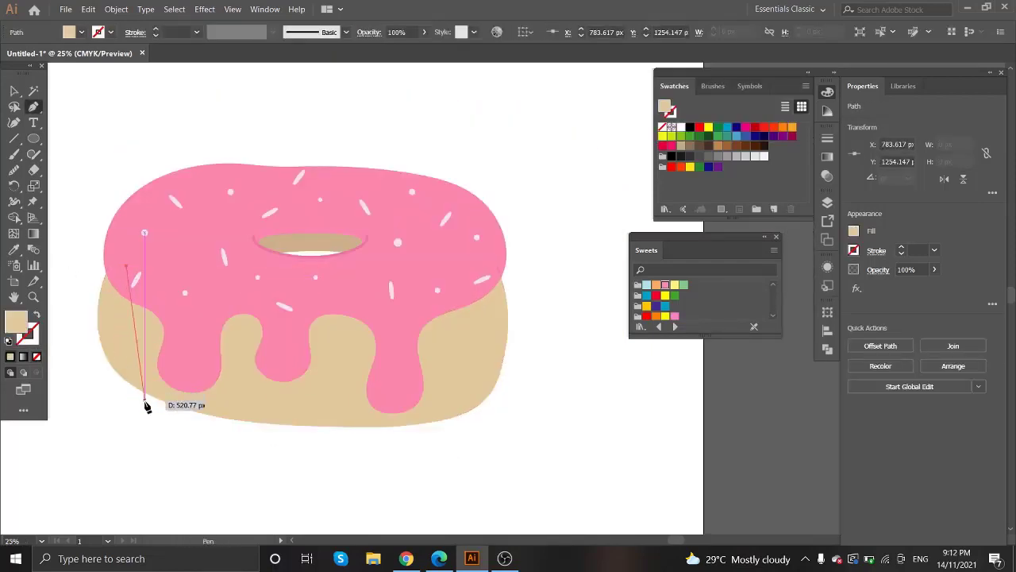
Trace a crescent shape with the Pen along the donut's left and bottom edge
left_click_drag(168, 426, 256, 494)
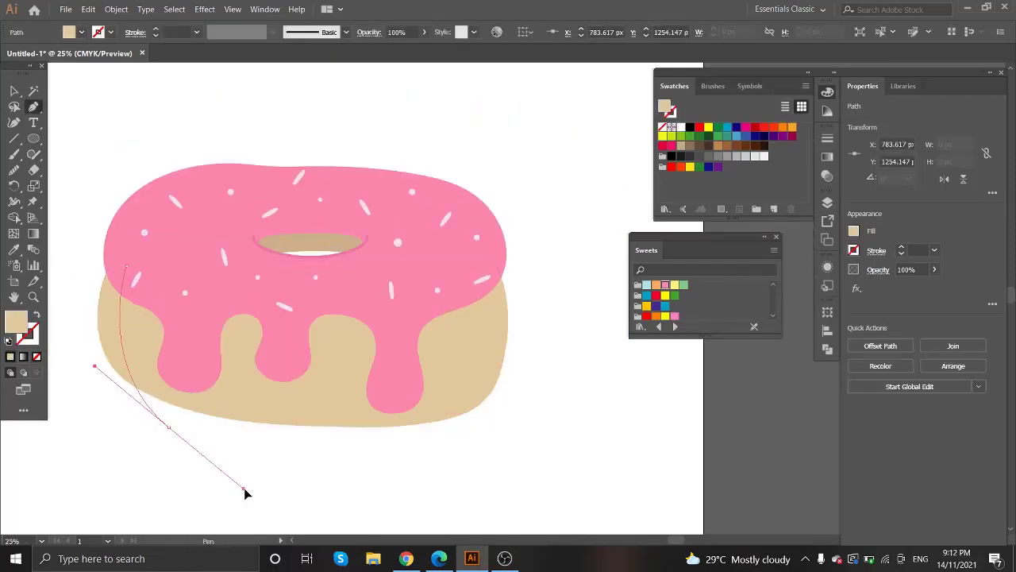
mouse_move(244, 427)
left_mouse_down()
mouse_move(429, 471)
mouse_move(418, 459)
mouse_move(438, 462)
left_mouse_up()
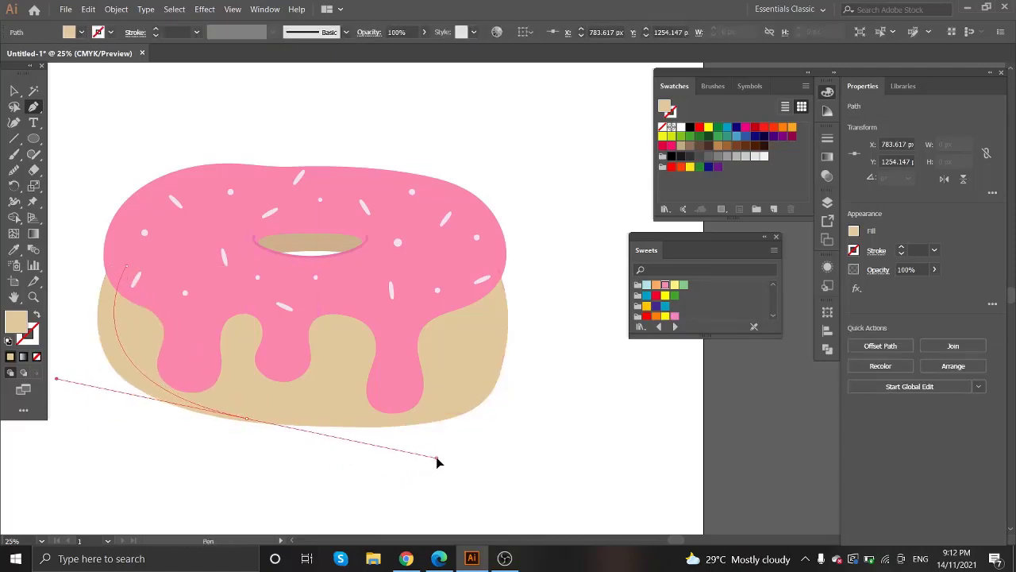
left_click(263, 443)
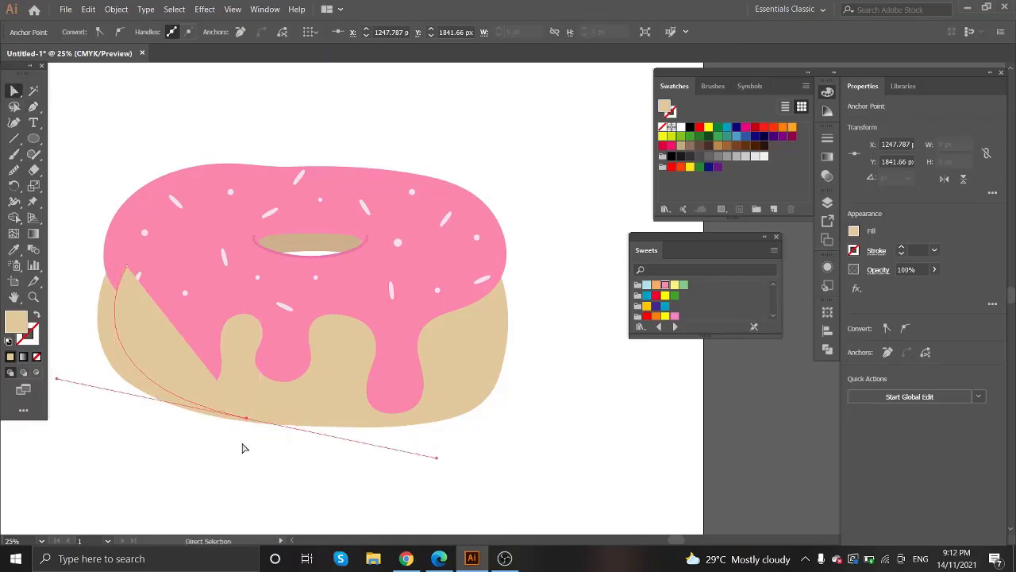
left_click_drag(246, 418, 247, 420)
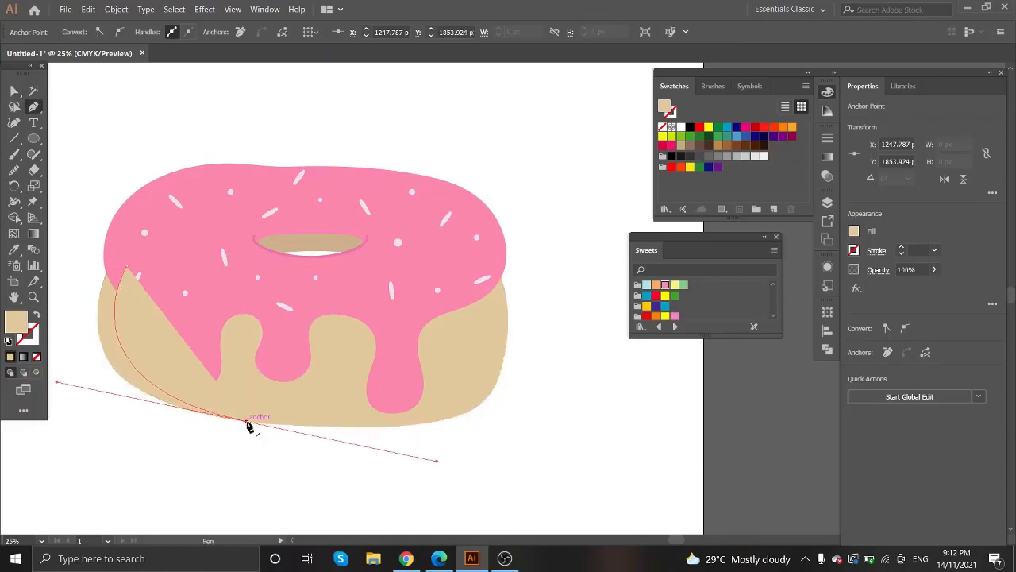
left_click(246, 419)
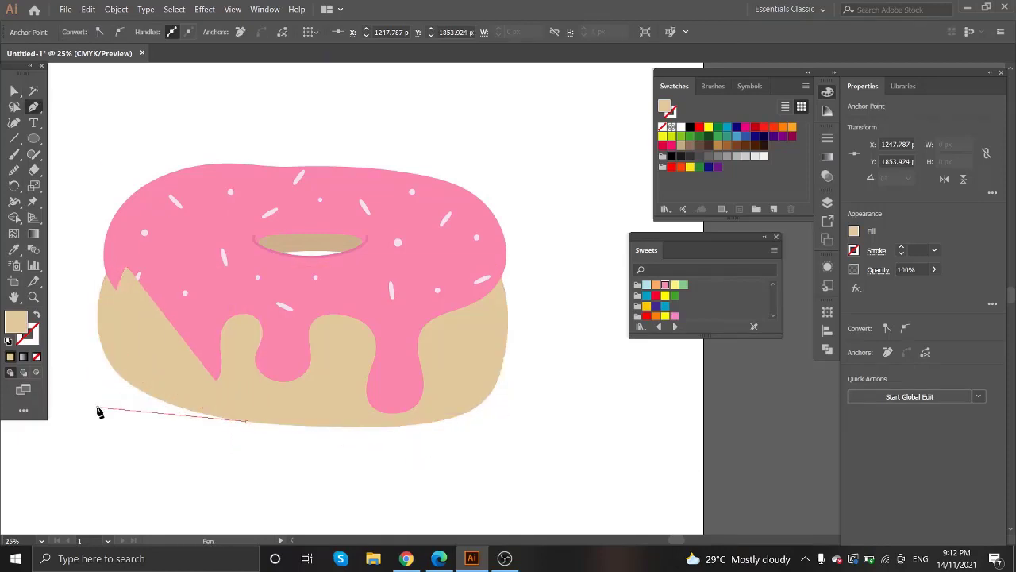
mouse_move(97, 406)
left_mouse_down()
mouse_move(88, 258)
mouse_move(127, 272)
left_mouse_up()
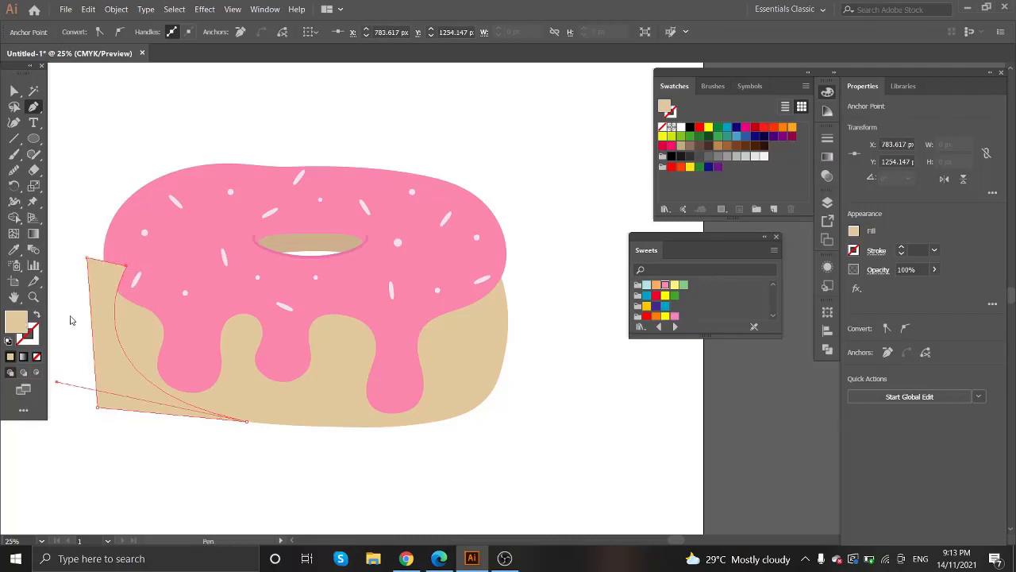
Fill the crescent with a darker tan colour
double_click(16, 320)
left_click(537, 229)
left_click(792, 205)
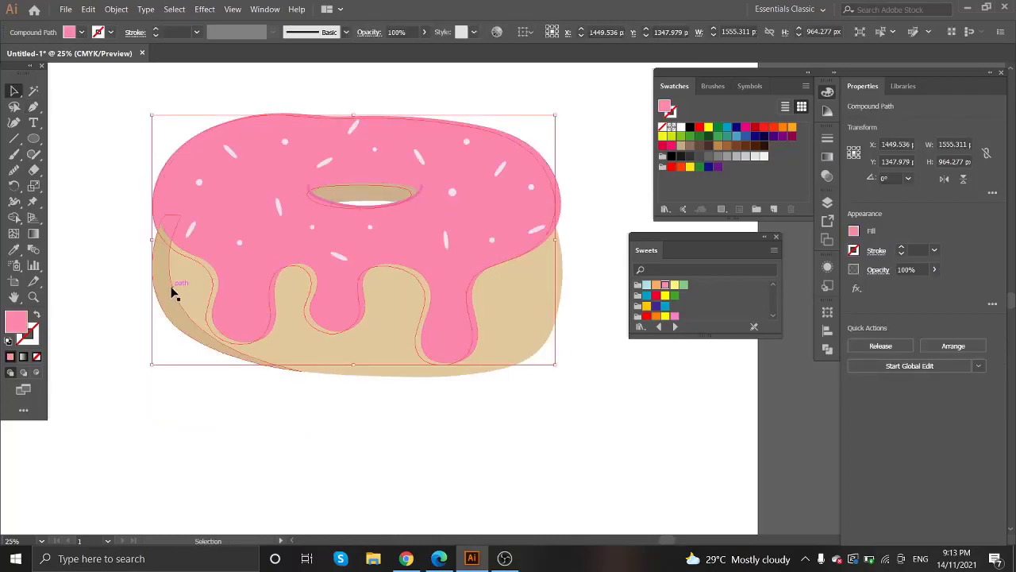
Select the pink icing compound path, undoing an accidental nudge
left_click(363, 412)
left_click_drag(474, 320, 492, 346)
key("ctrl")
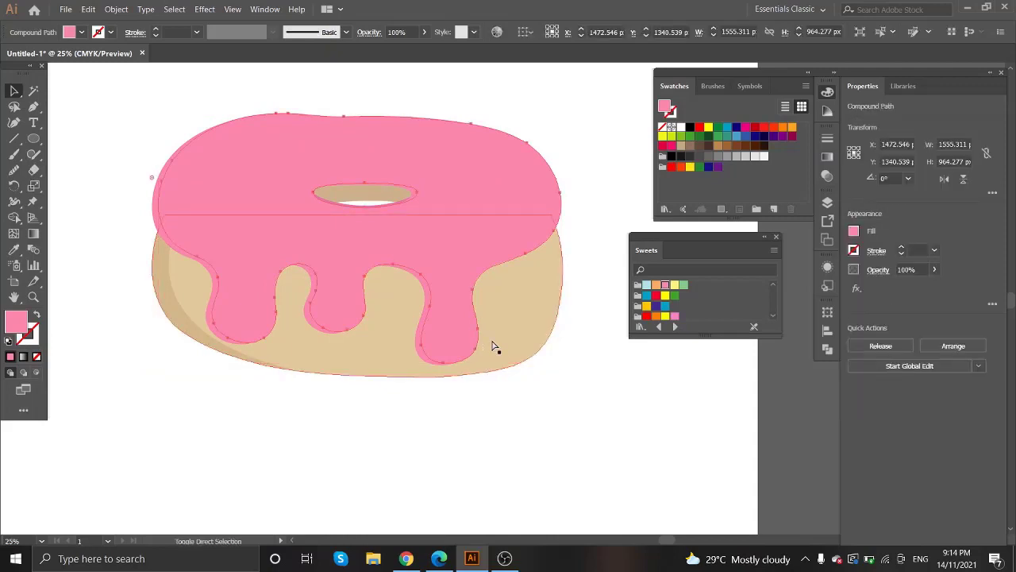
key("ctrl+z")
left_click(534, 389)
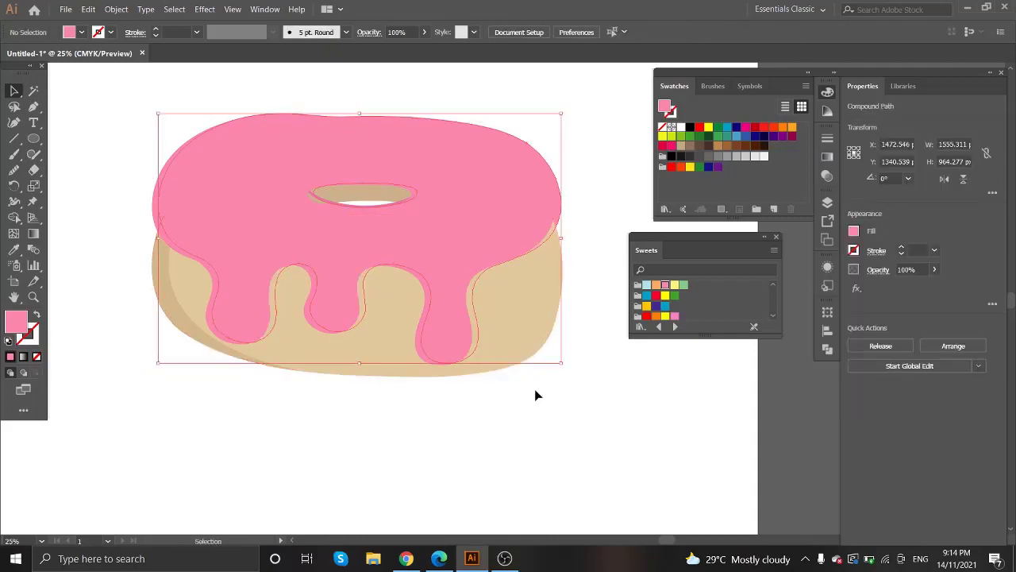
left_click(422, 314)
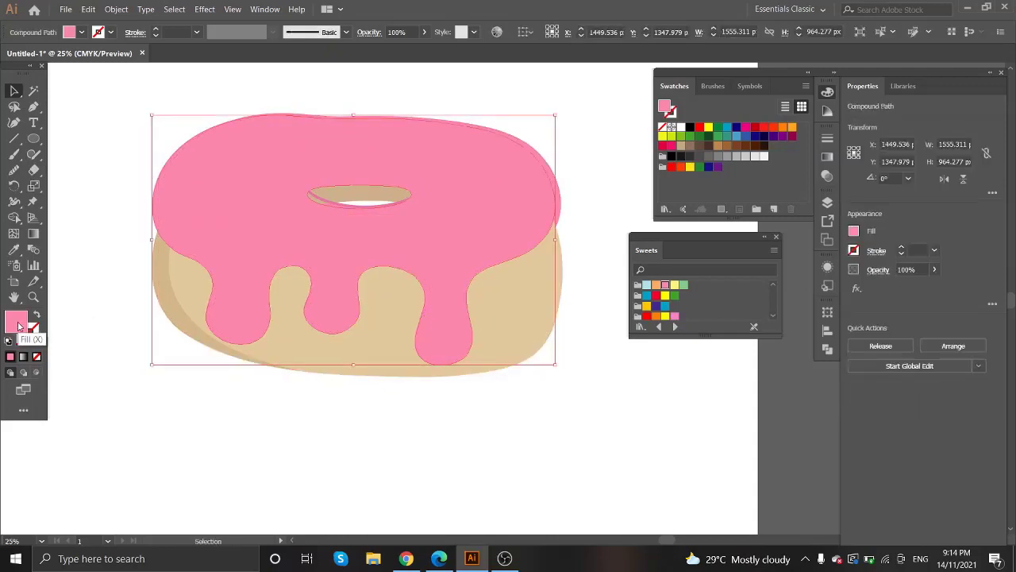
Give the icing the base's tan colour and send the donut base behind the drips
key("i")
left_click(159, 337)
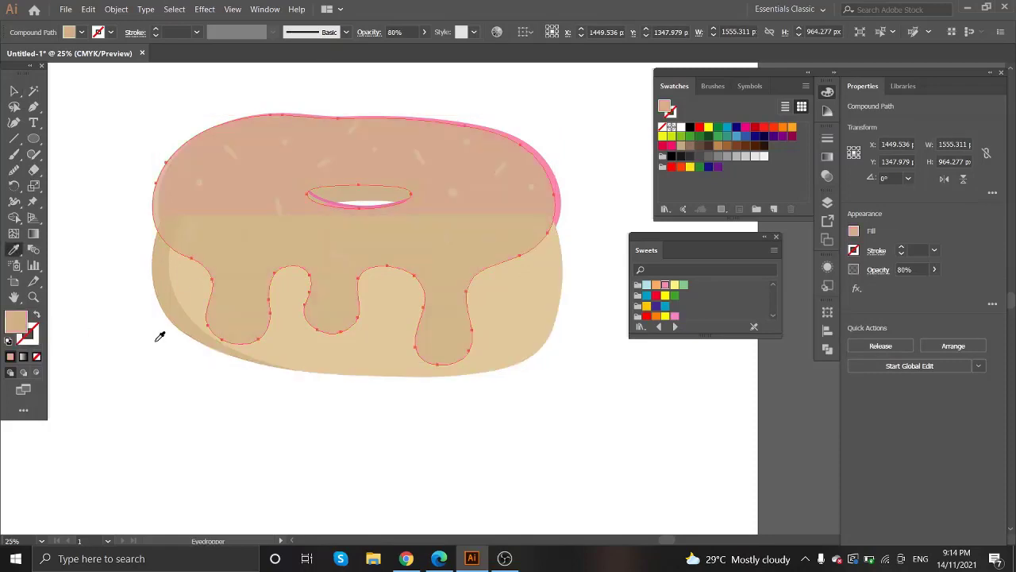
left_click(14, 90)
left_click(616, 148)
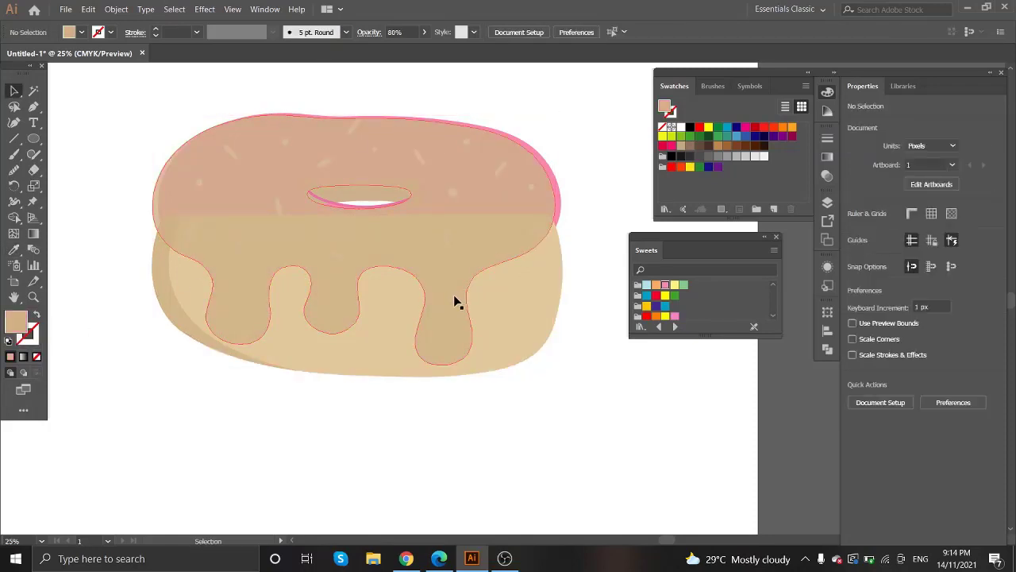
left_click(453, 295)
left_click(544, 283, "shift")
left_click(574, 288)
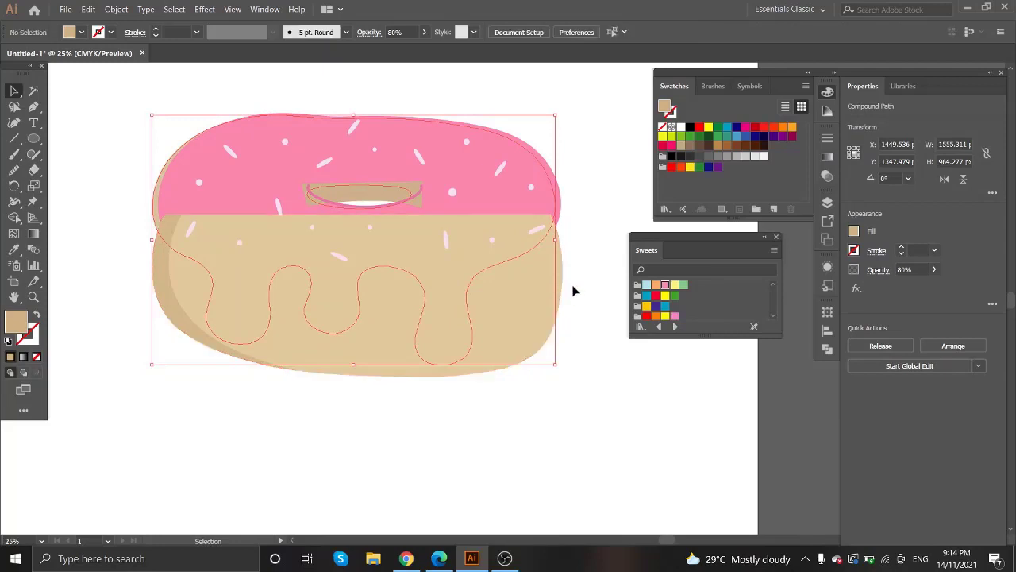
left_click(560, 282)
key("ctrl+shift+bracketleft")
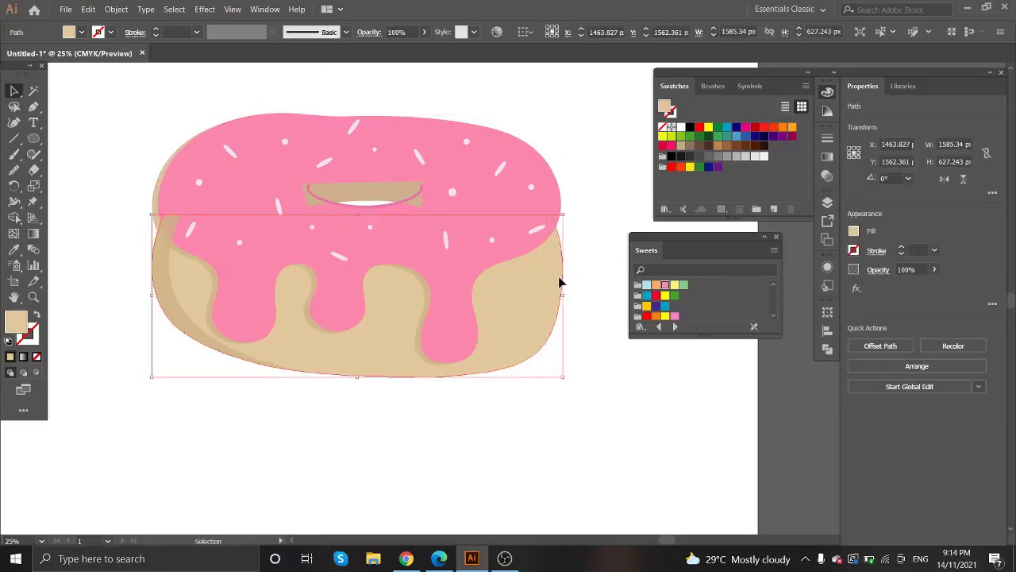
Release the icing compound path into separate glaze shapes
left_click(164, 268)
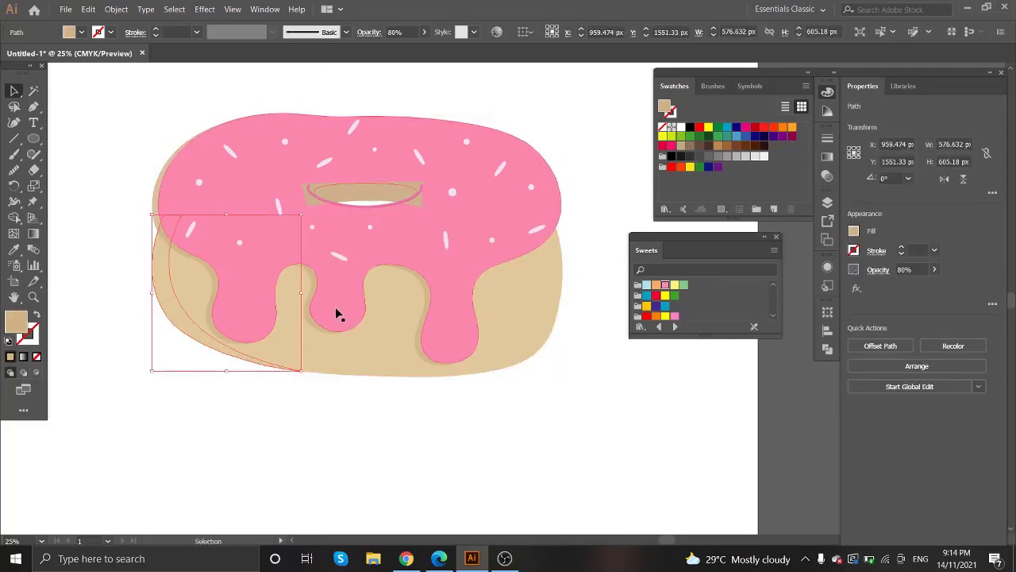
left_click(156, 198)
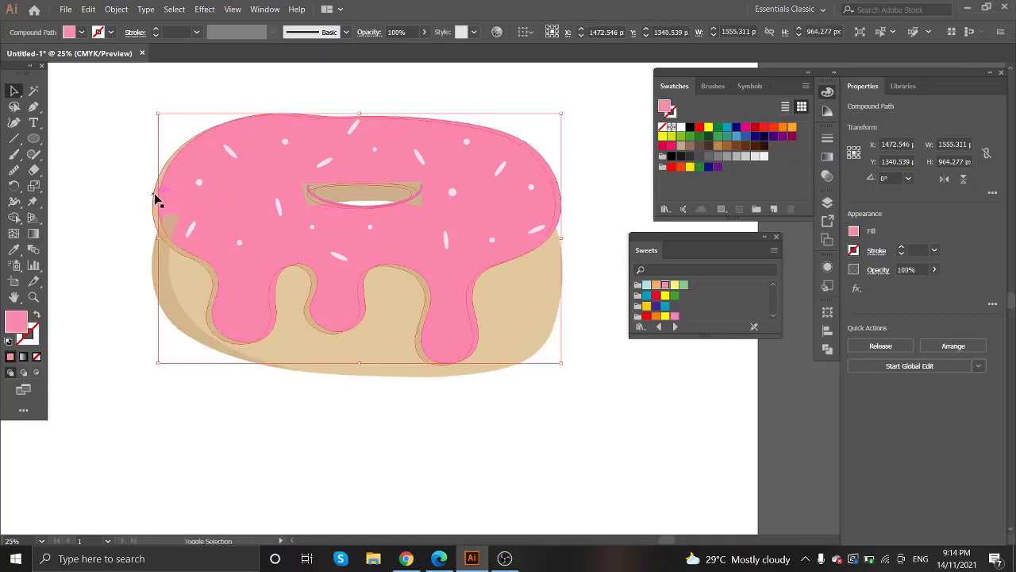
key("ctrl+alt+shift+8")
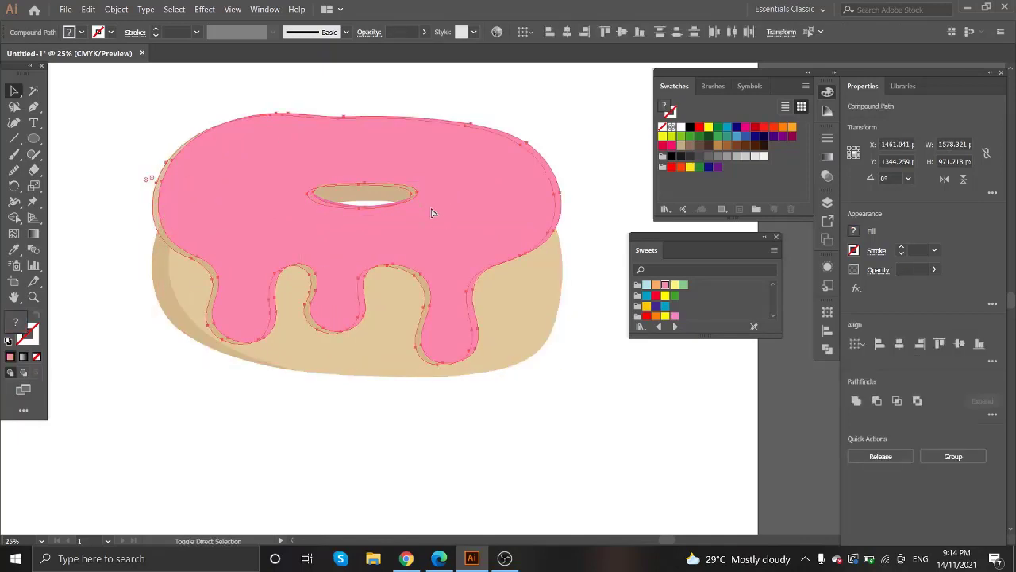
left_click(597, 109)
Move the sprinkles sublayer to the top and shift the tan glaze copy down about 20 px
left_click(827, 203)
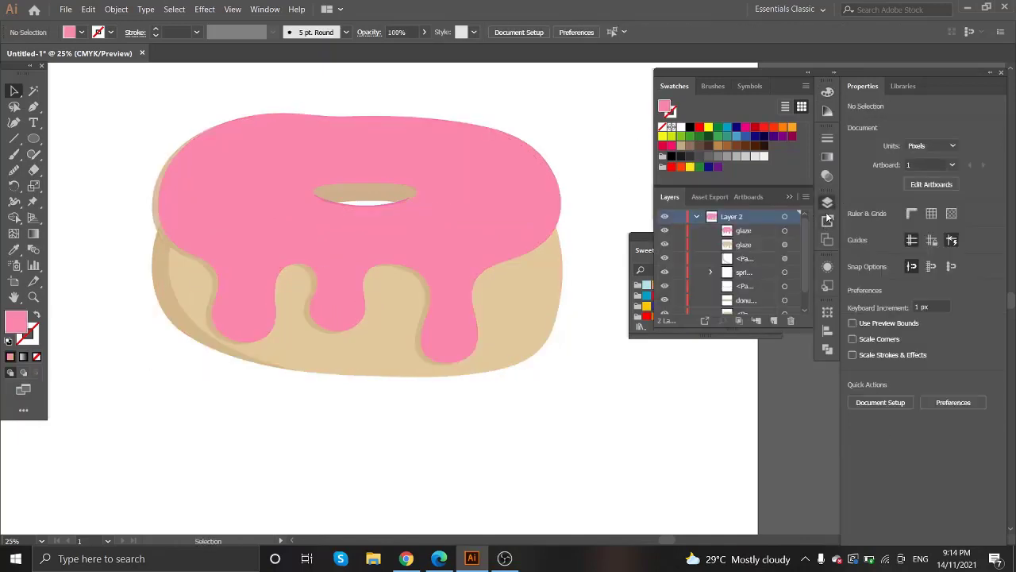
left_click(757, 274)
left_click_drag(751, 275, 750, 226)
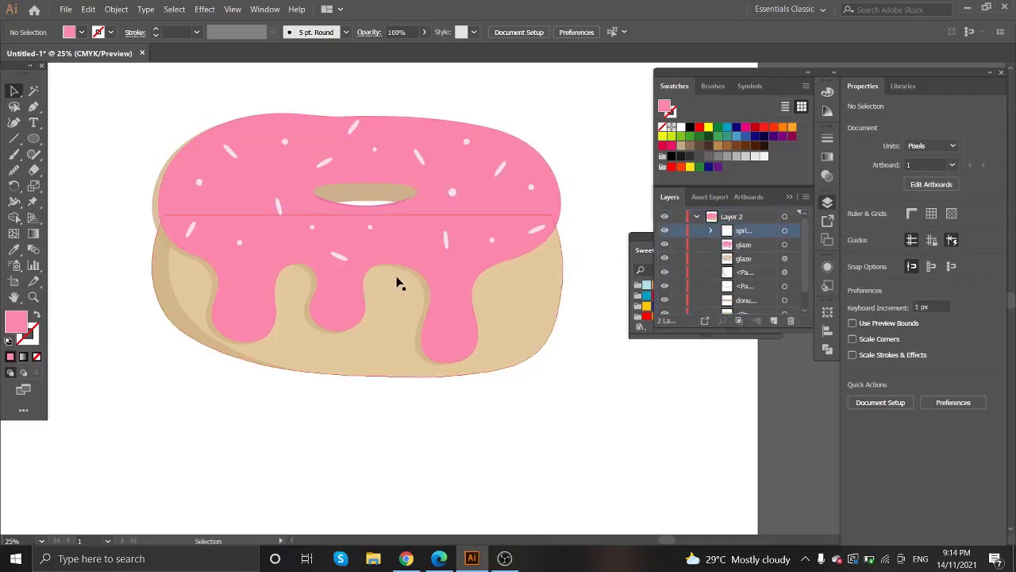
left_click_drag(418, 274, 422, 287)
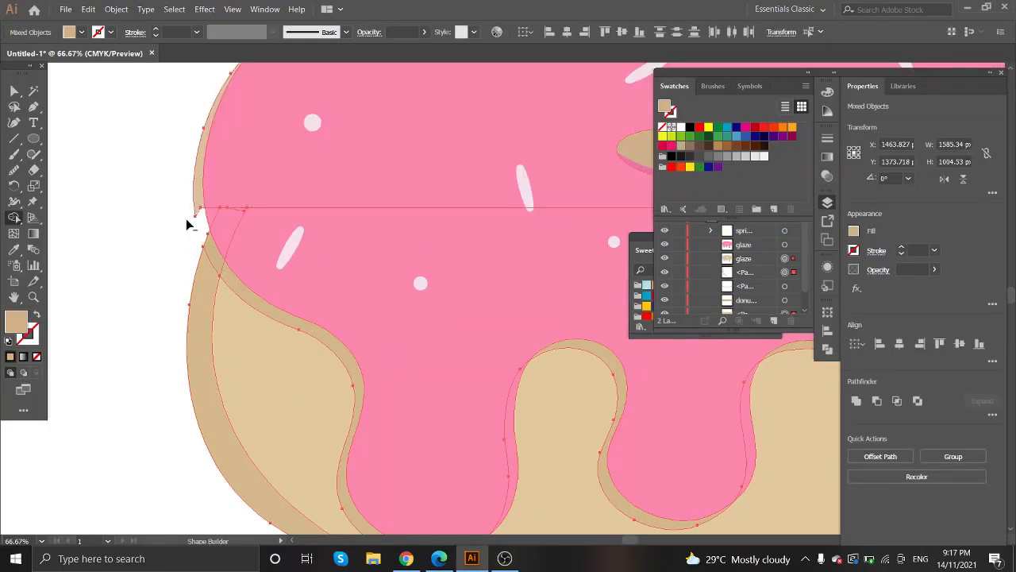
scroll(165, 286, "down", 2)
scroll(167, 287, "down", 1)
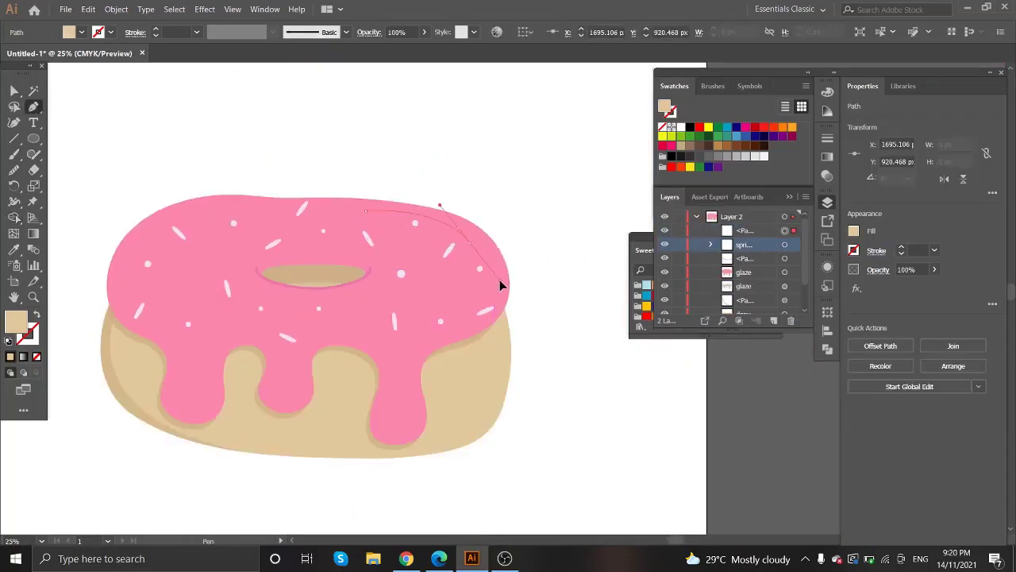
Finish the highlight sliver path and give it a very light cream stroke
key("ctrl+z")
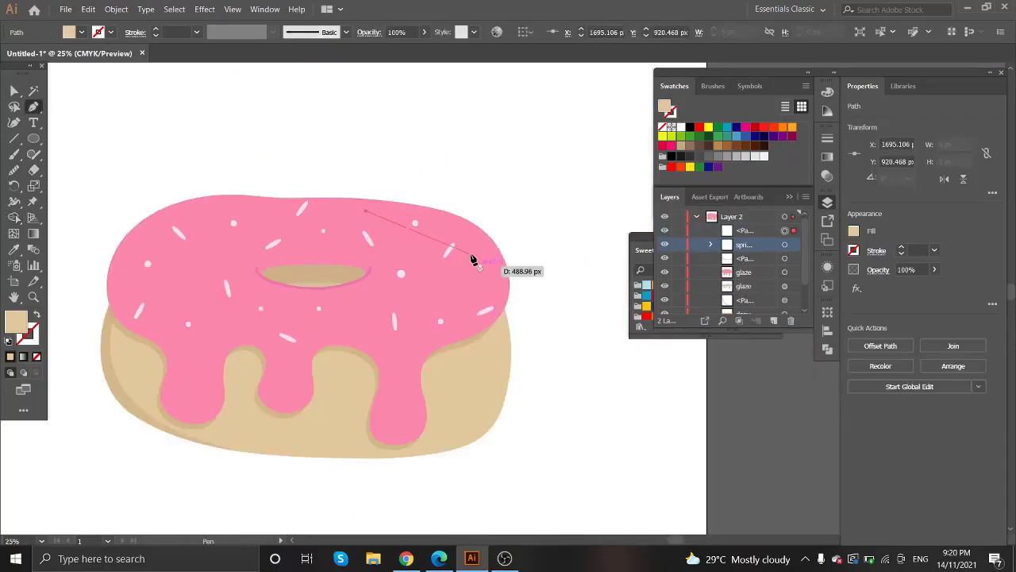
left_click(477, 246)
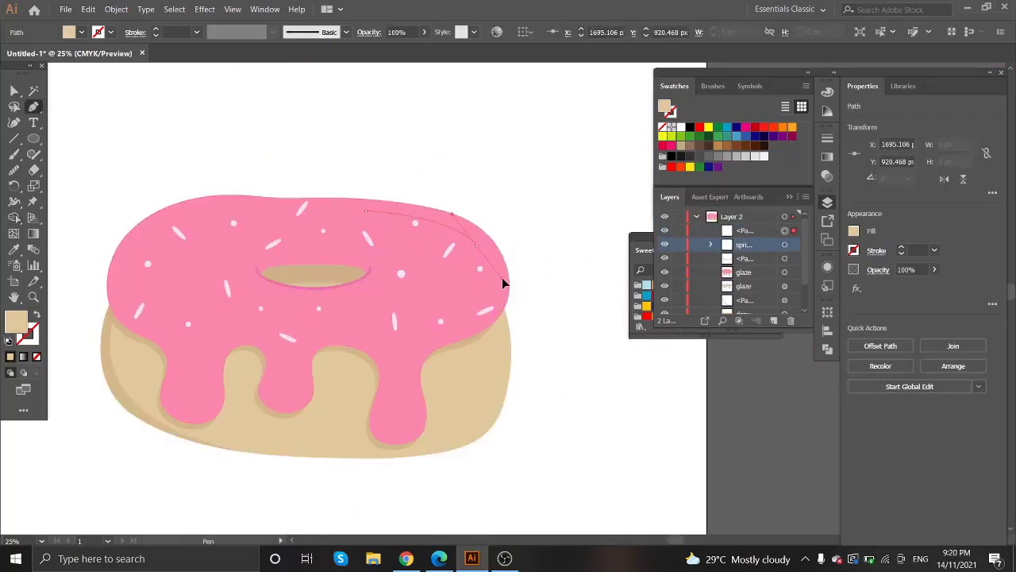
key("v")
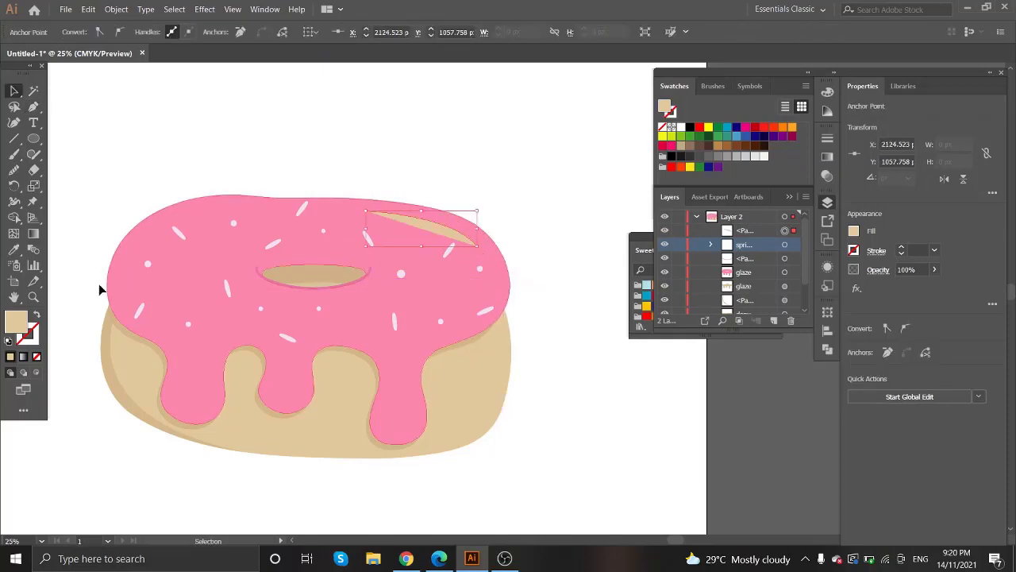
left_click(36, 315)
double_click(16, 322)
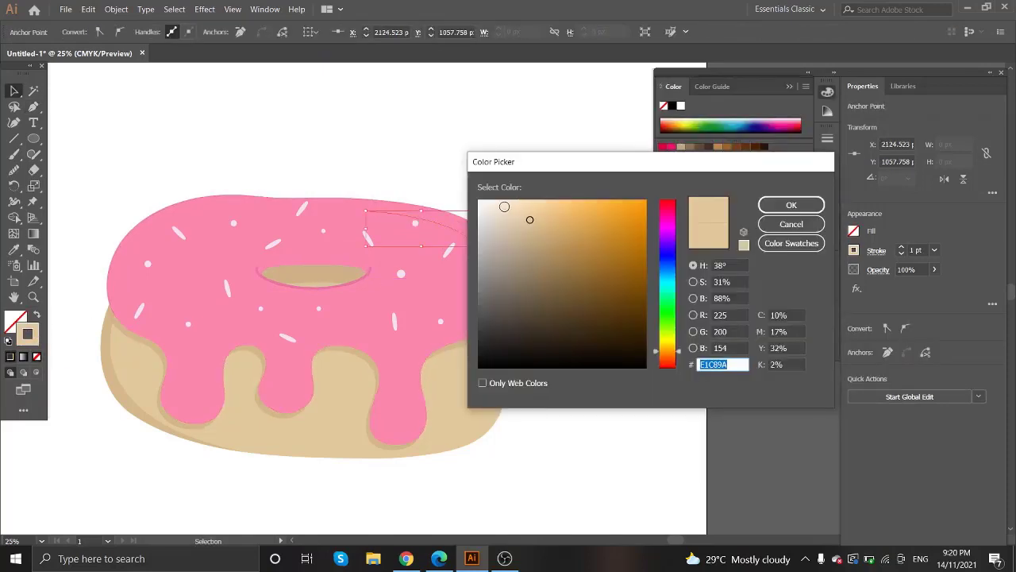
left_click(487, 202)
left_click(791, 205)
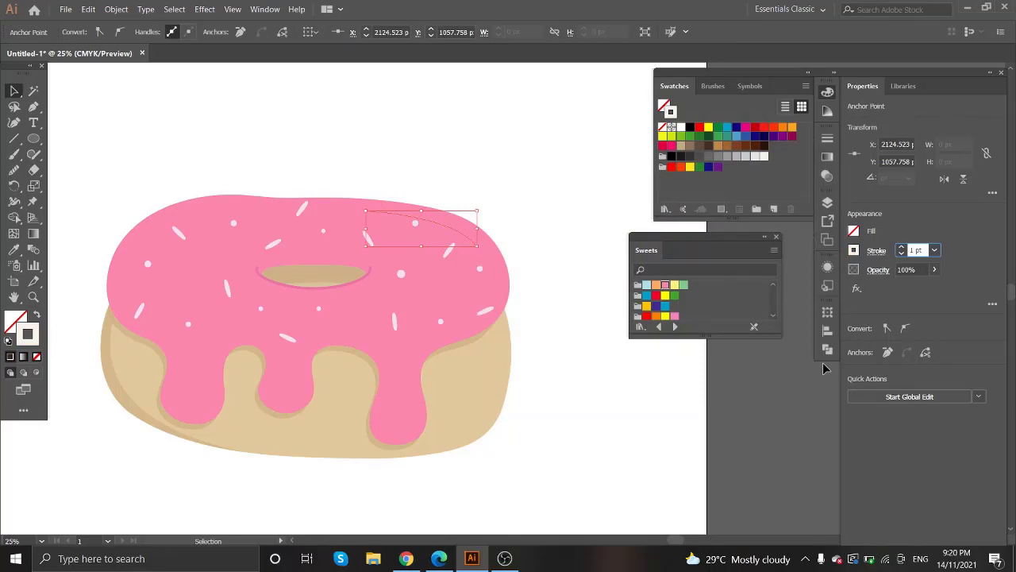
left_click(919, 249)
type("15")
Set the highlight's transparency blend mode to Screen
left_click(877, 250)
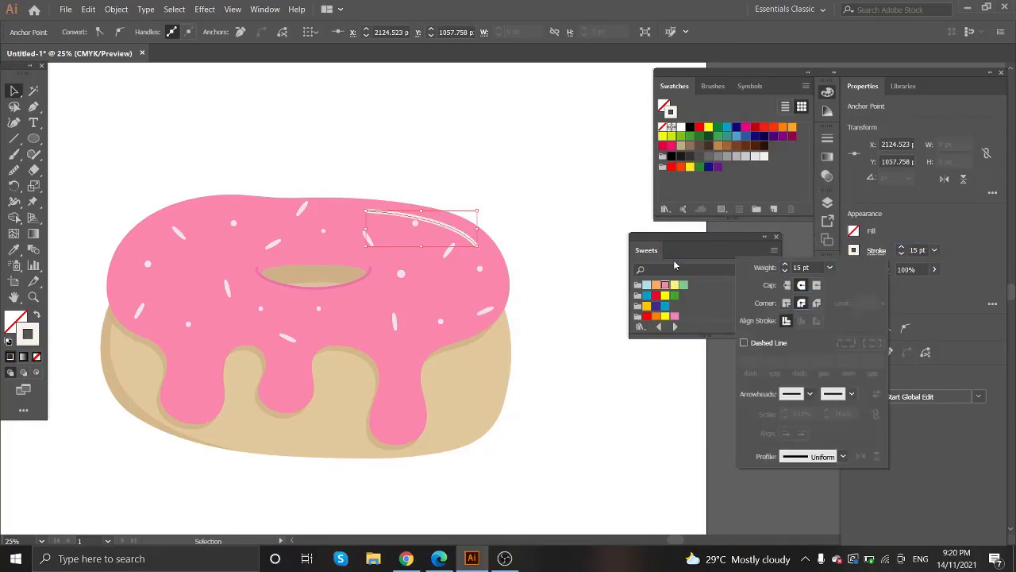
left_click(916, 221)
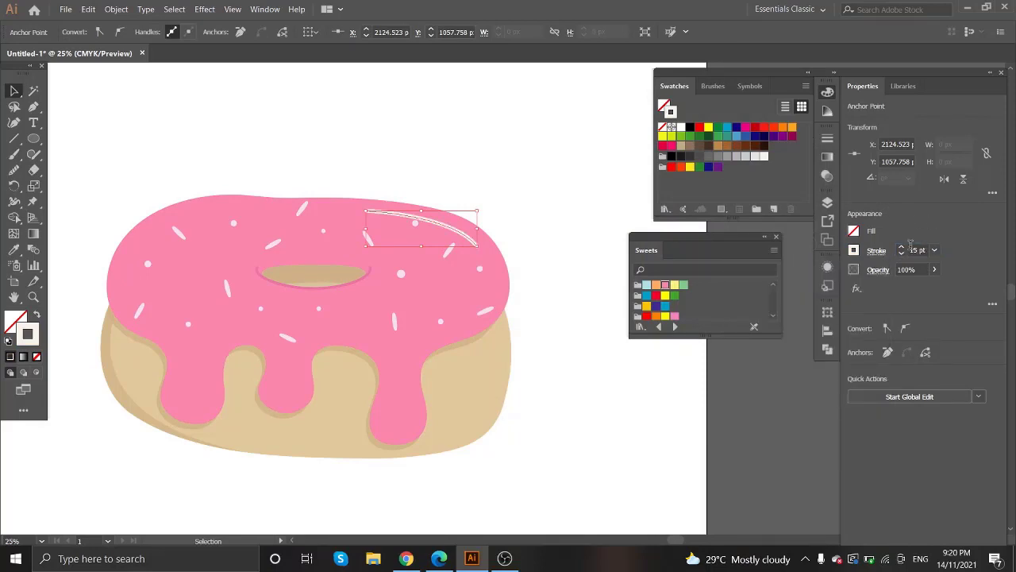
left_click(878, 270)
left_click(794, 295)
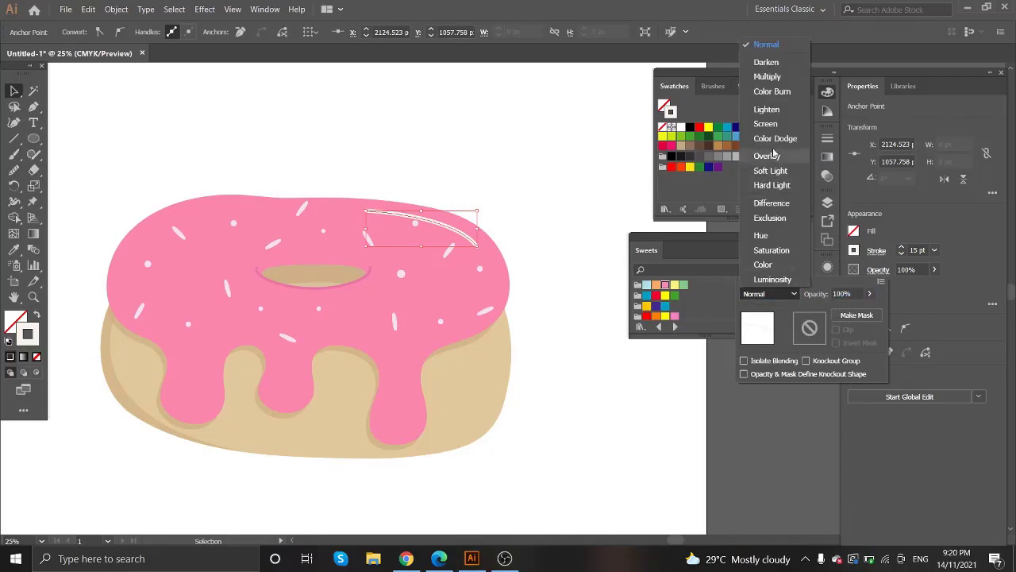
left_click(779, 109)
left_click(796, 294)
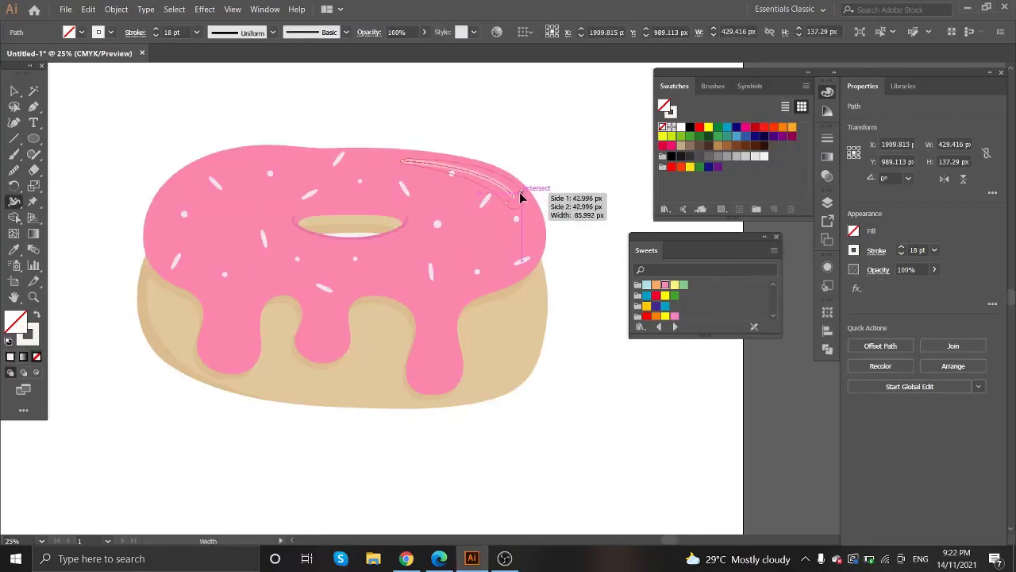
Taper the highlight's end and bend its curve along the glaze edge
left_click_drag(521, 197, 516, 195)
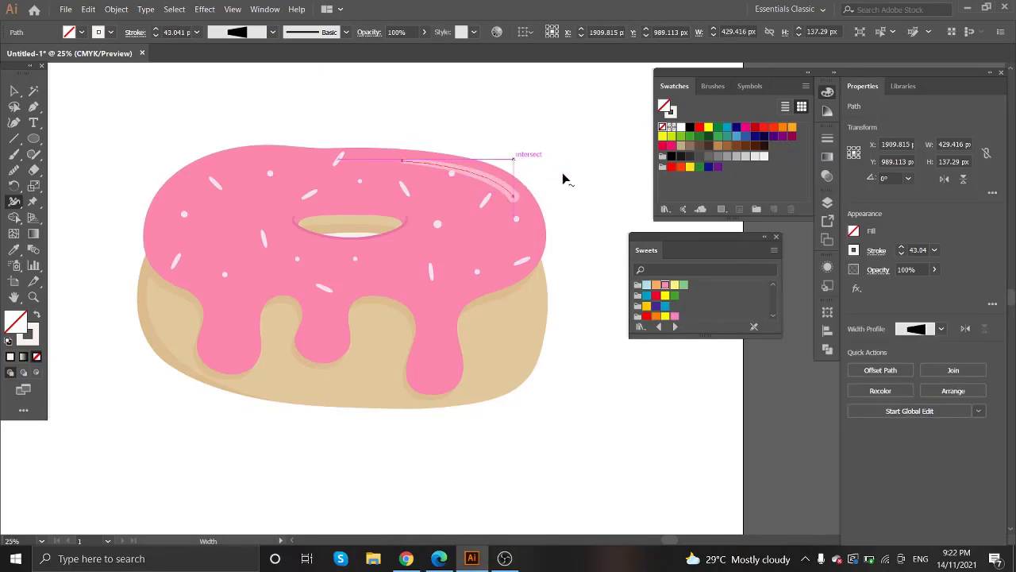
key("v")
left_click(533, 140)
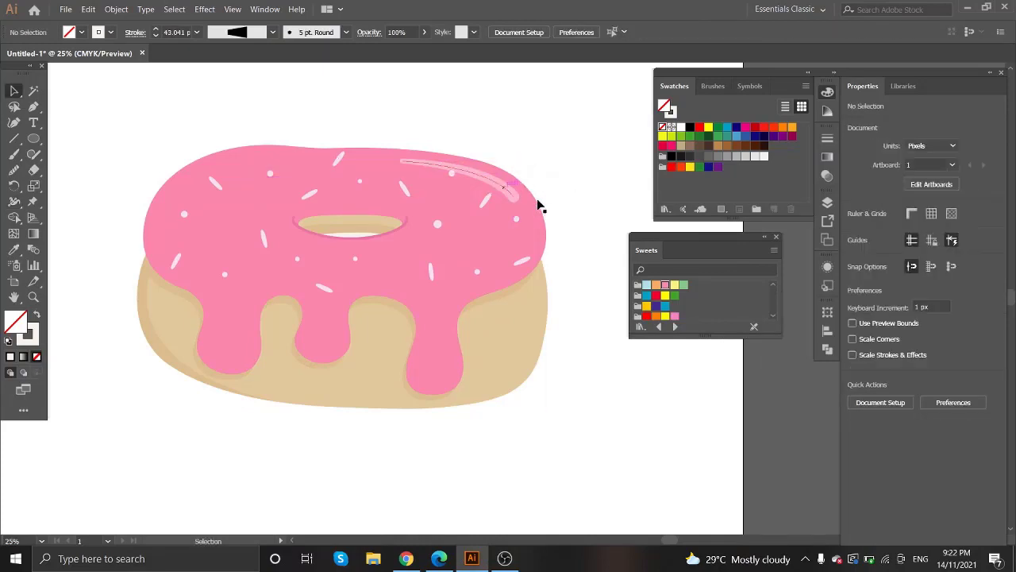
scroll(538, 206, "up", 1)
scroll(513, 204, "up", 1)
mouse_move(507, 197)
left_mouse_down()
mouse_move(534, 209)
mouse_move(520, 213)
left_mouse_up()
key("a")
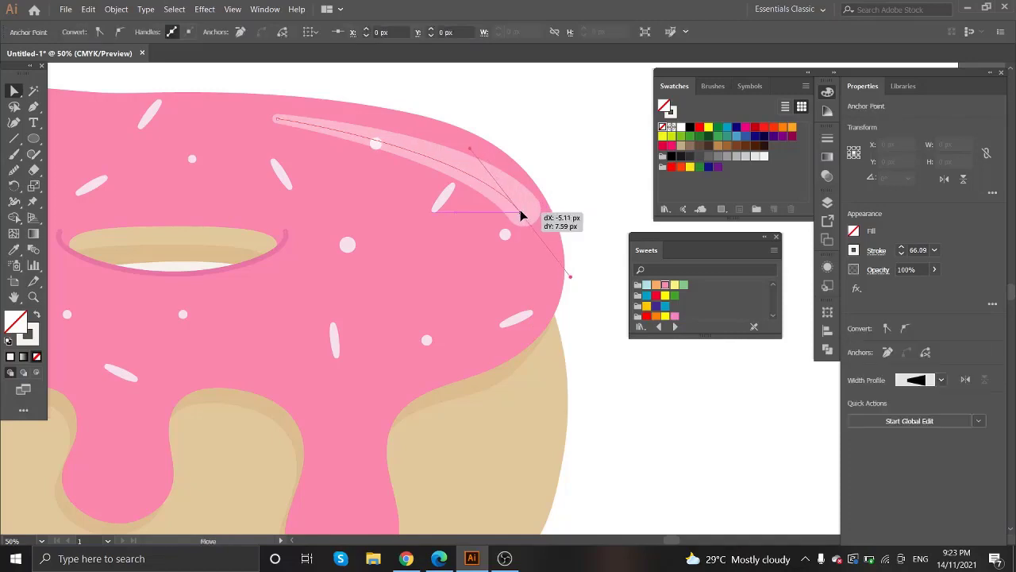
left_click_drag(570, 280, 559, 284)
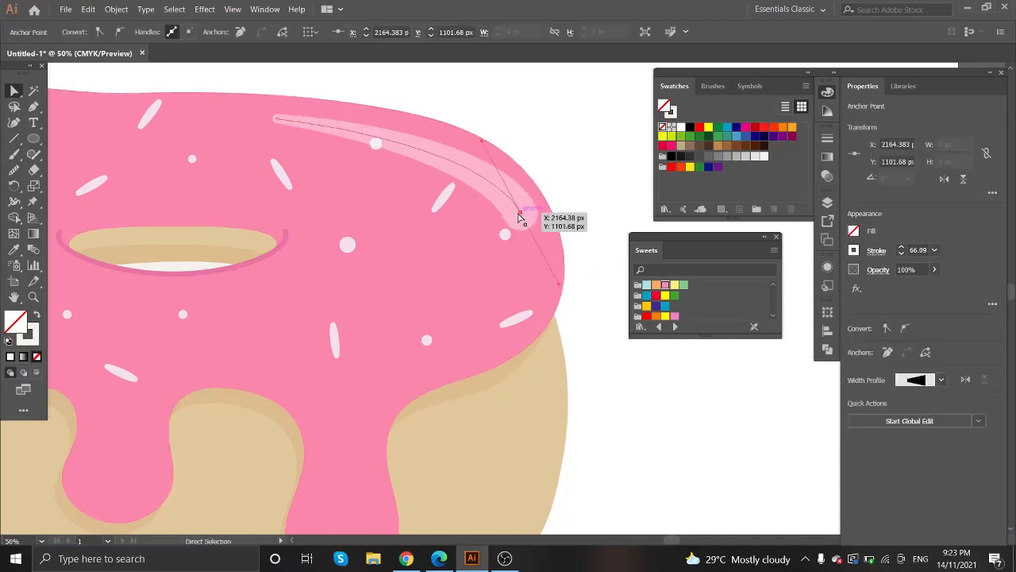
key("ctrl+shift+a")
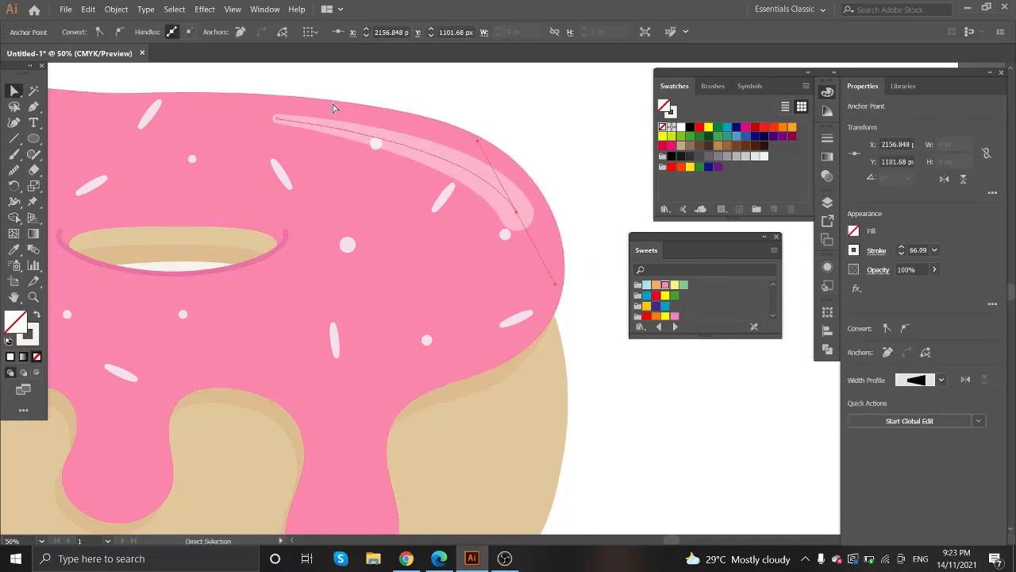
key("ctrl+minus")
Cap the highlight's left end with a small circle matching its look, stroke weight 0
key("l")
scroll(333, 175, "up", 3)
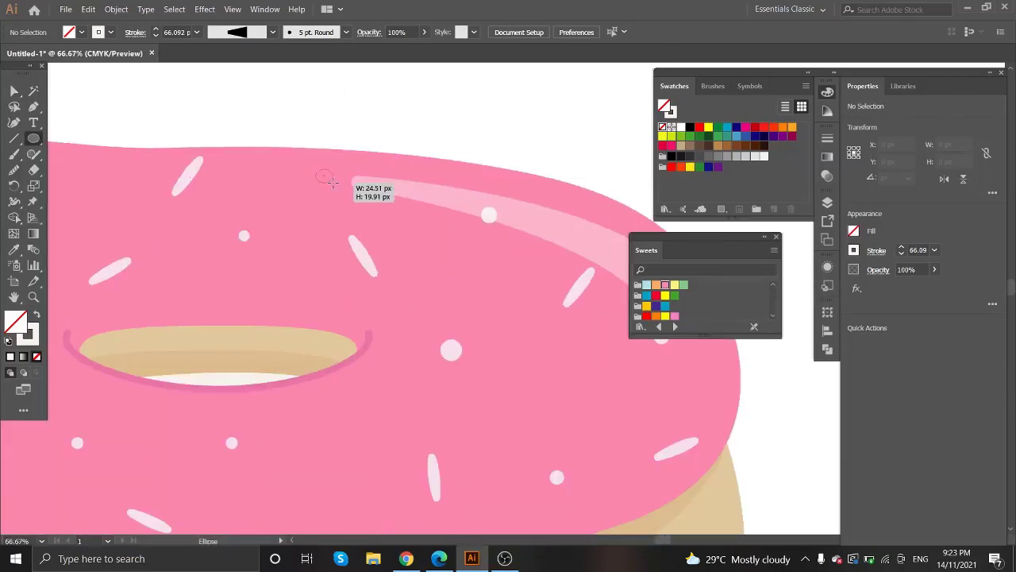
left_click_drag(338, 189, 338, 189)
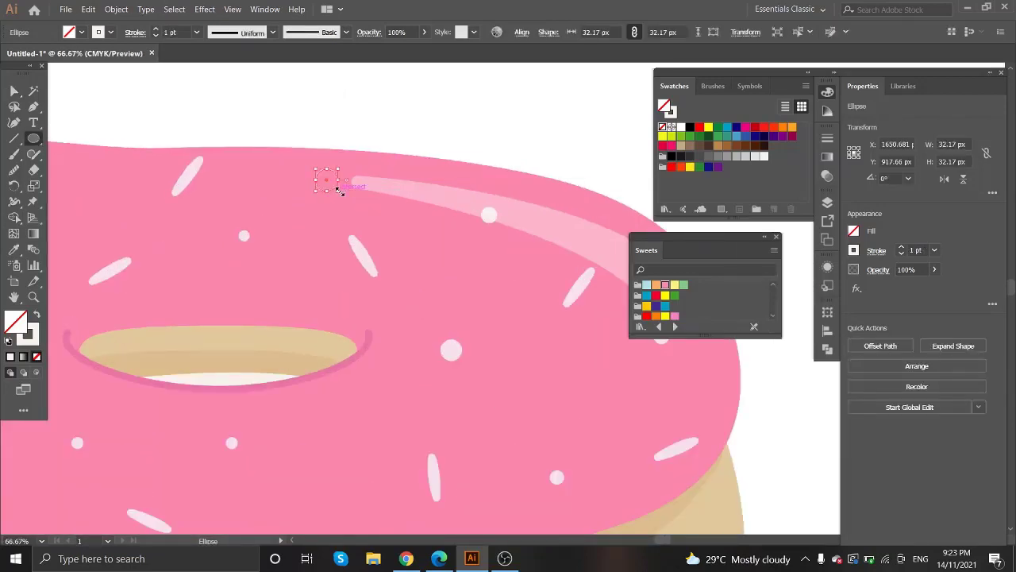
key("i")
left_click(406, 179)
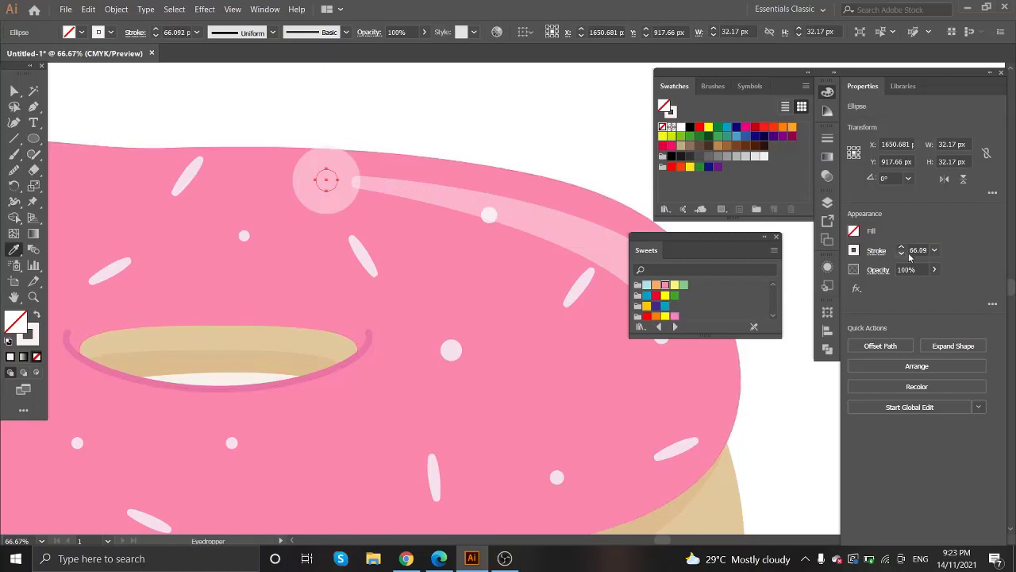
type("0")
key("Return")
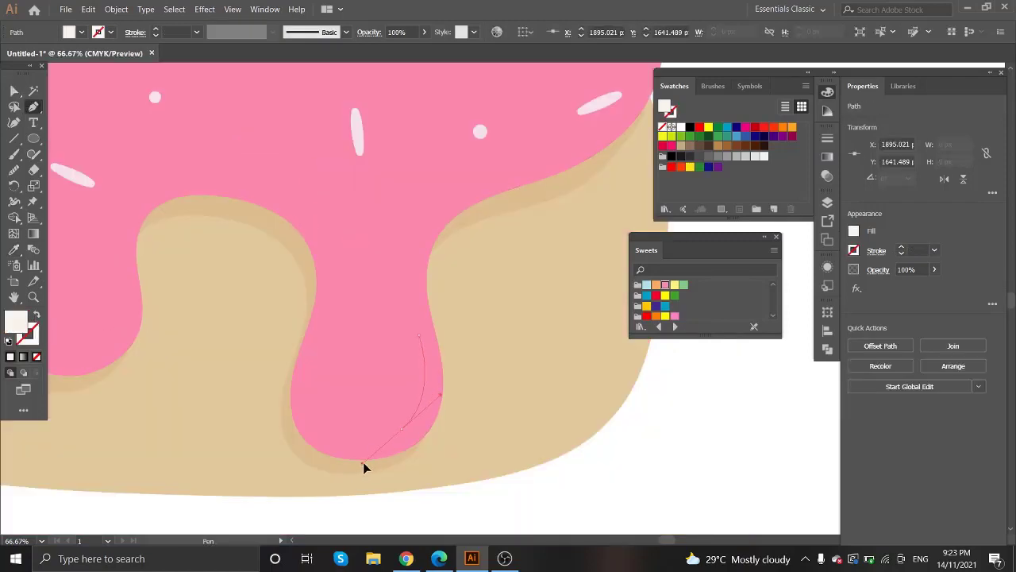
Close the drip highlight path and give it the glaze highlight's light-pink look
key("ctrl+j")
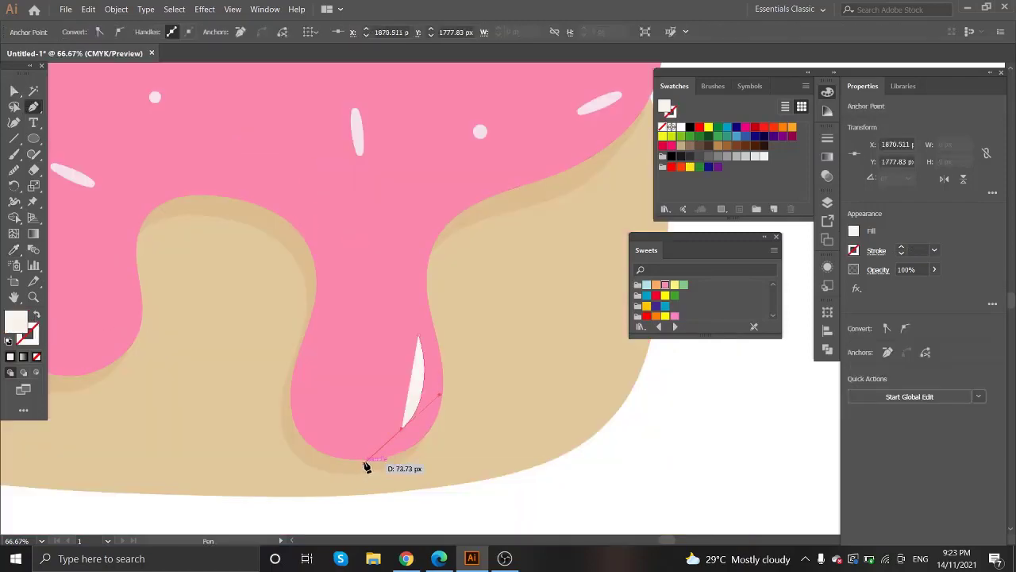
key("v")
scroll(513, 231, "down", 2)
scroll(467, 270, "up", 1)
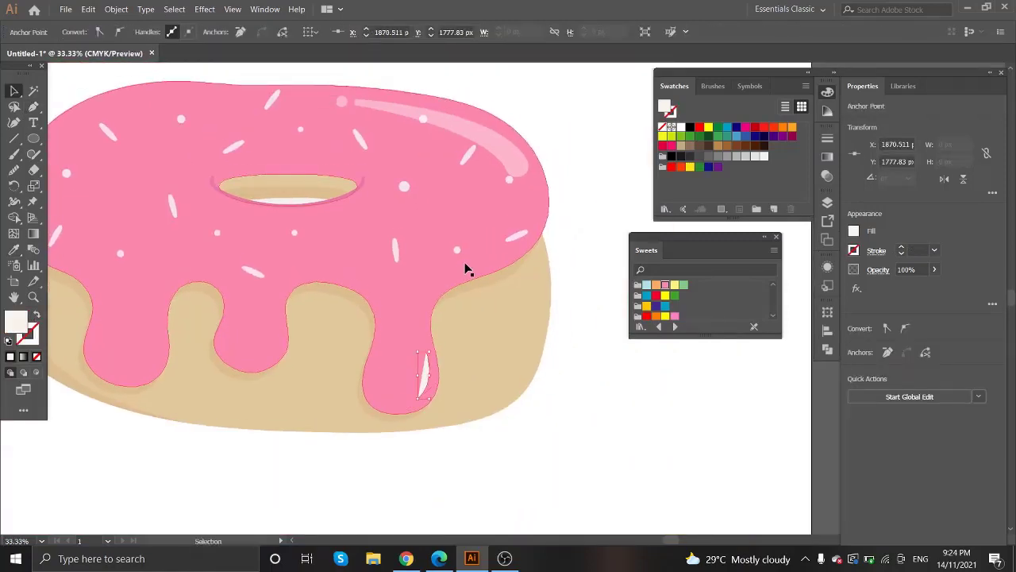
key("i")
left_click(510, 150)
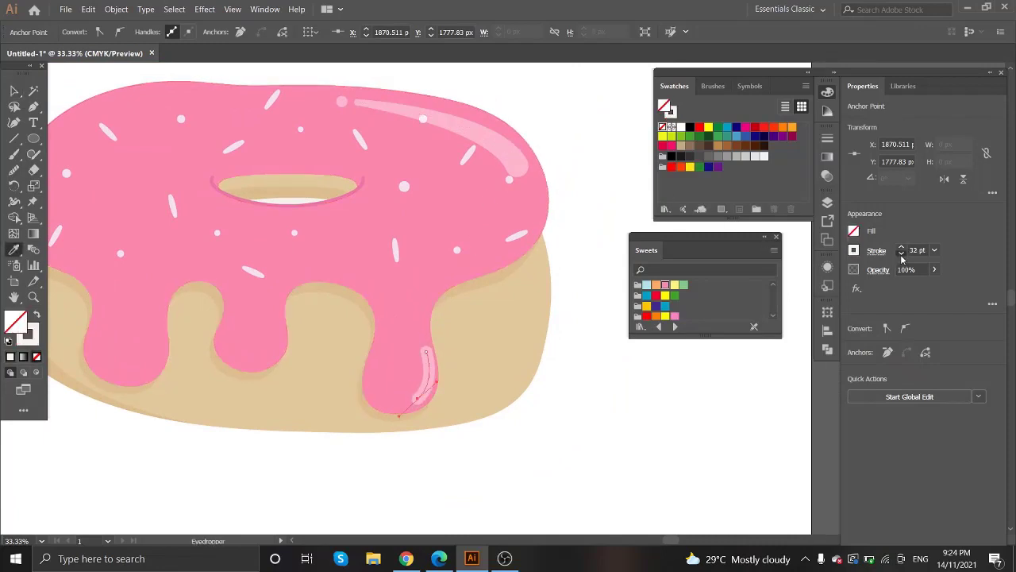
Taper the drip highlight: lower its top point, widen its bottom, thin its top
scroll(424, 424, "up", 2)
scroll(424, 424, "up", 1)
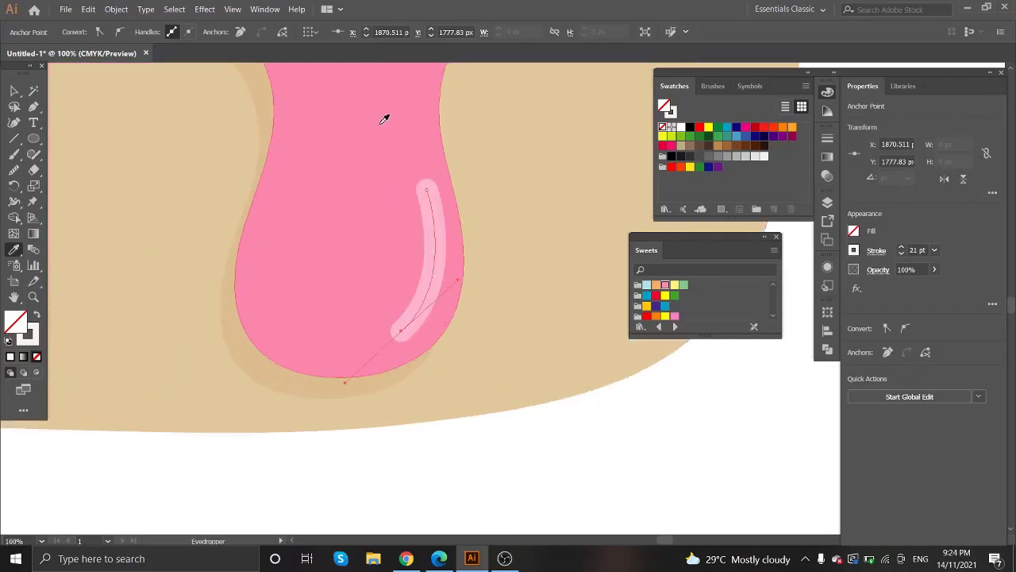
mouse_move(428, 195)
left_mouse_down()
mouse_move(426, 209)
mouse_move(430, 189)
left_mouse_up()
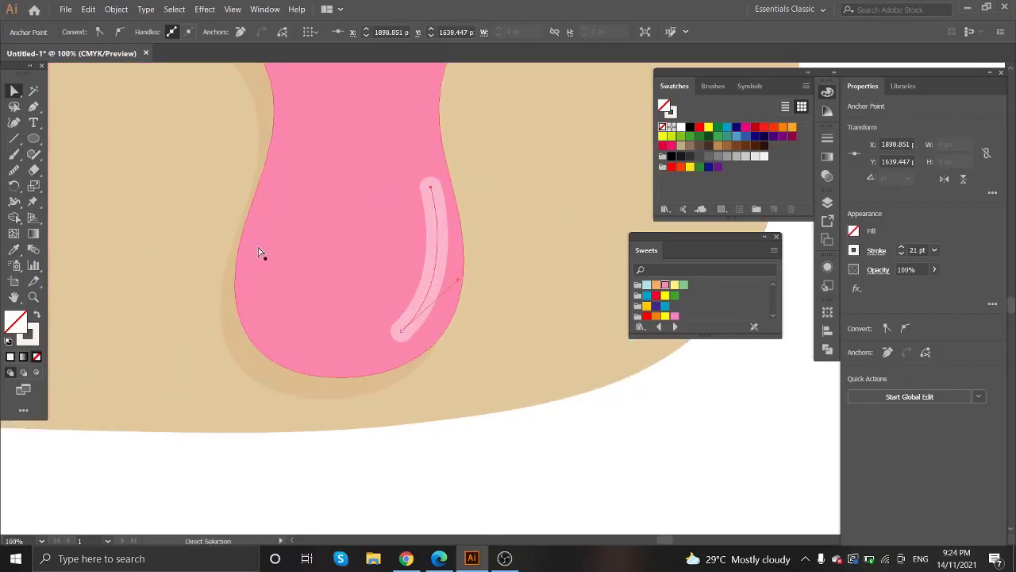
left_click(14, 201)
left_click_drag(403, 336, 411, 339)
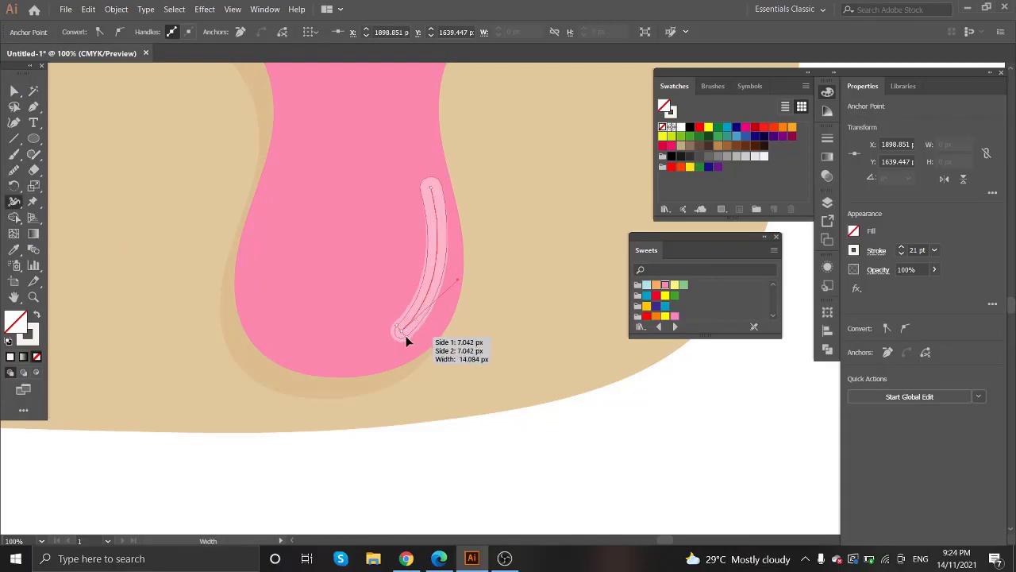
left_click_drag(439, 189, 438, 193)
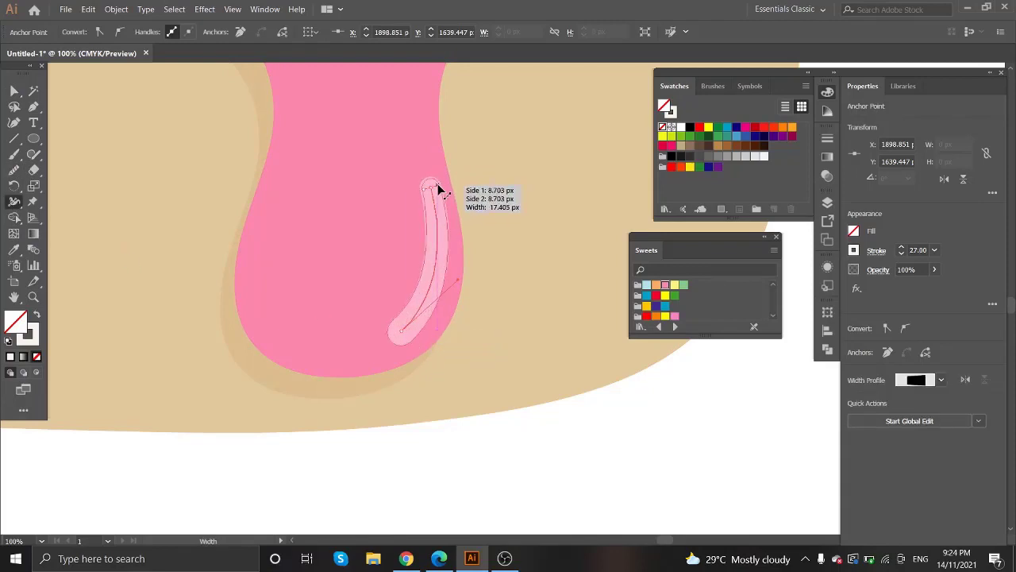
scroll(474, 223, "up", 1)
Add a small white dot above the drip highlight
key("l")
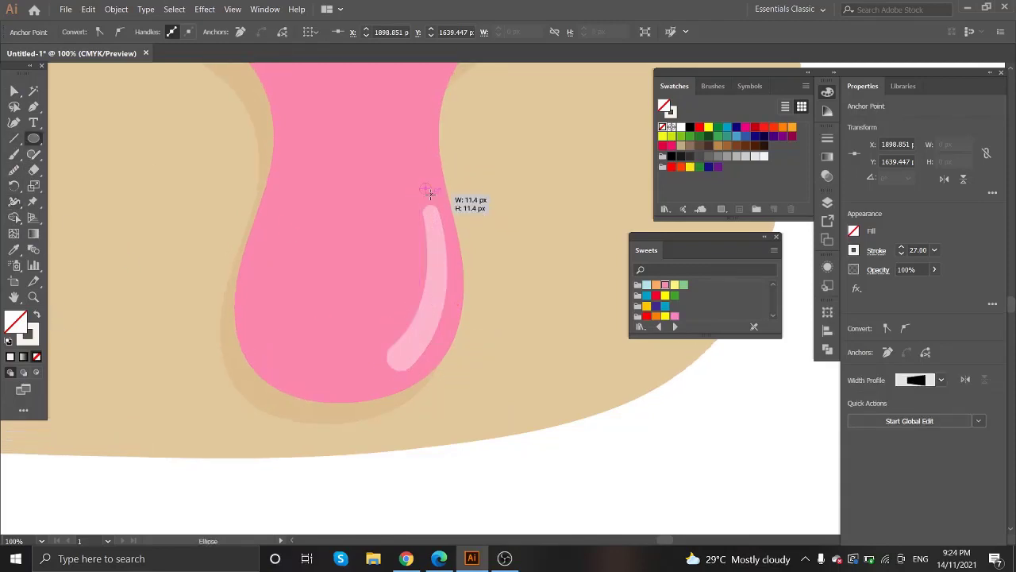
left_click_drag(430, 203, 431, 197)
key("shift+x")
key("a")
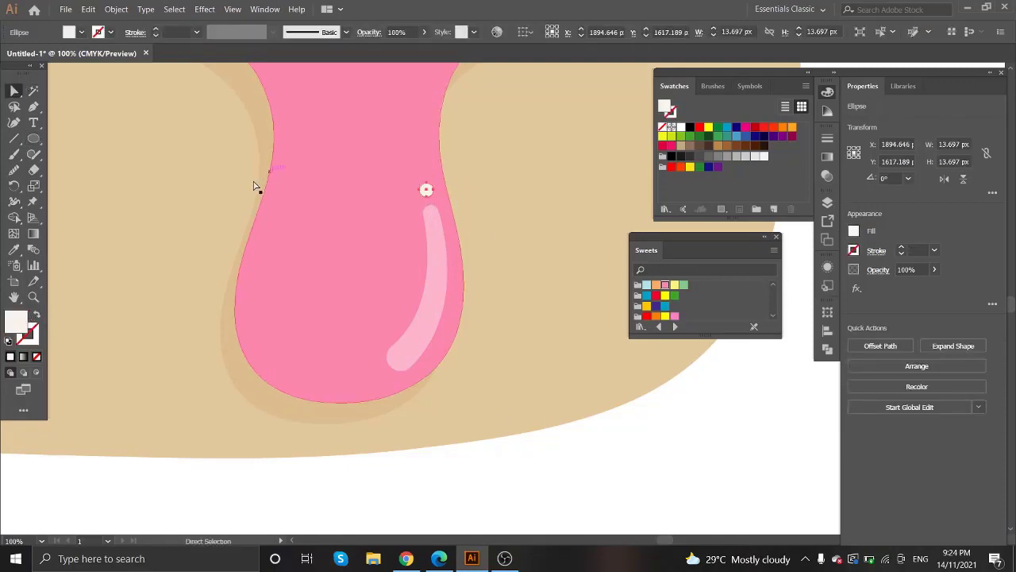
key("ctrl+shift+a")
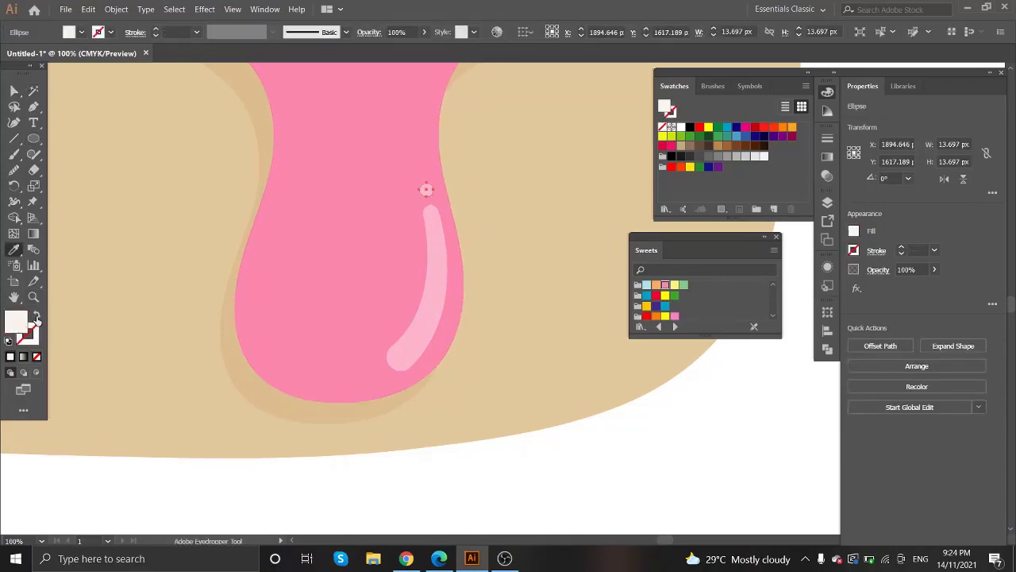
left_click(14, 91)
Draw a curved highlight streak on the left drip in the pink highlight style, widening its lower end
key("ctrl+minus")
left_click(294, 298)
key("p")
left_click(292, 269)
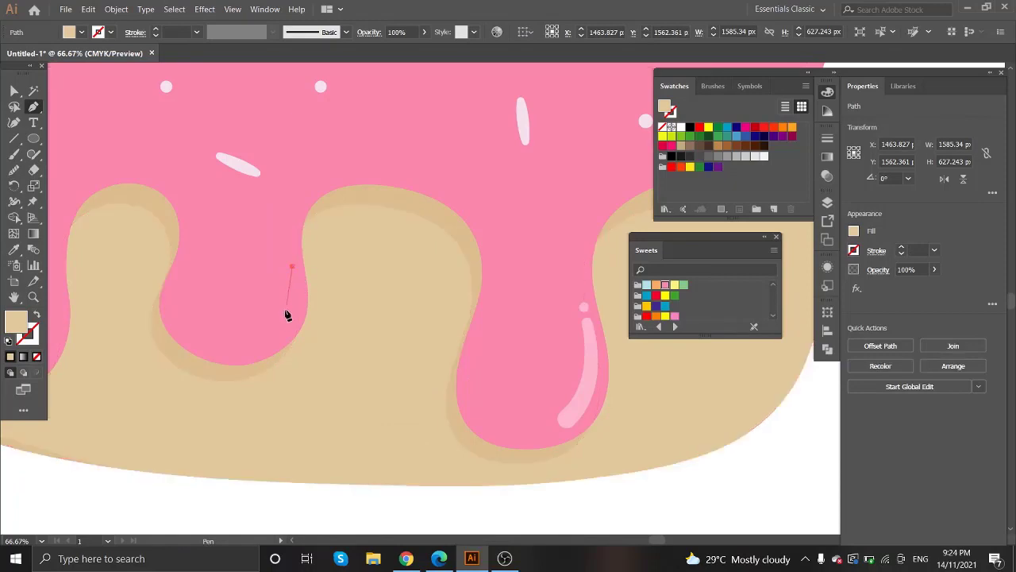
left_click_drag(287, 324, 259, 356)
key("i")
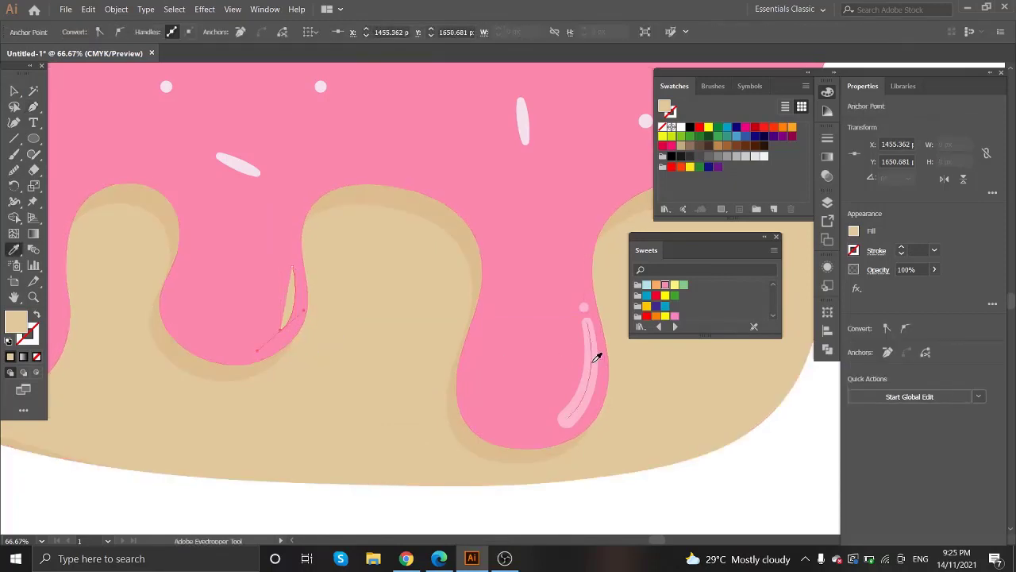
left_click(595, 364)
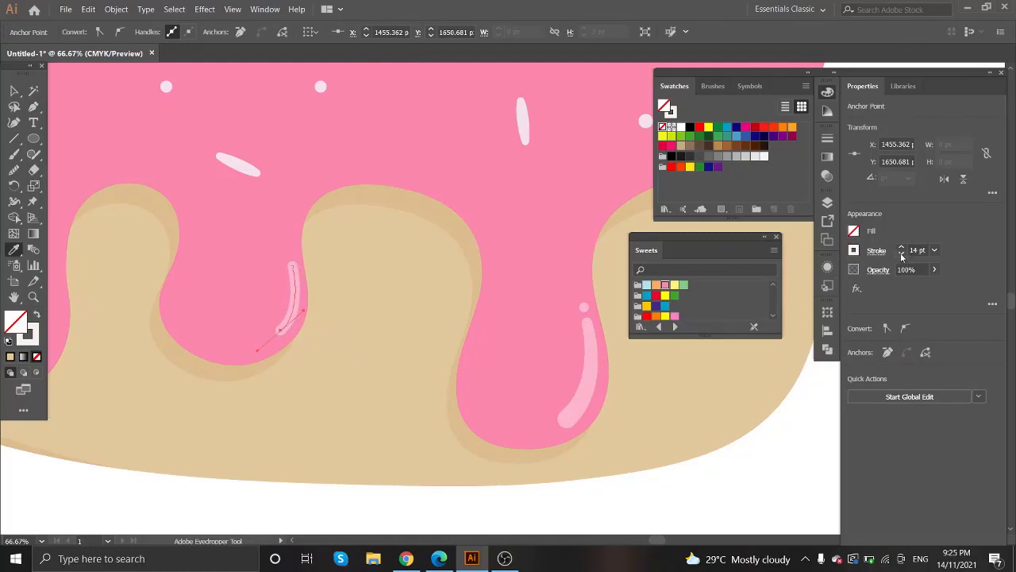
key("shift+w")
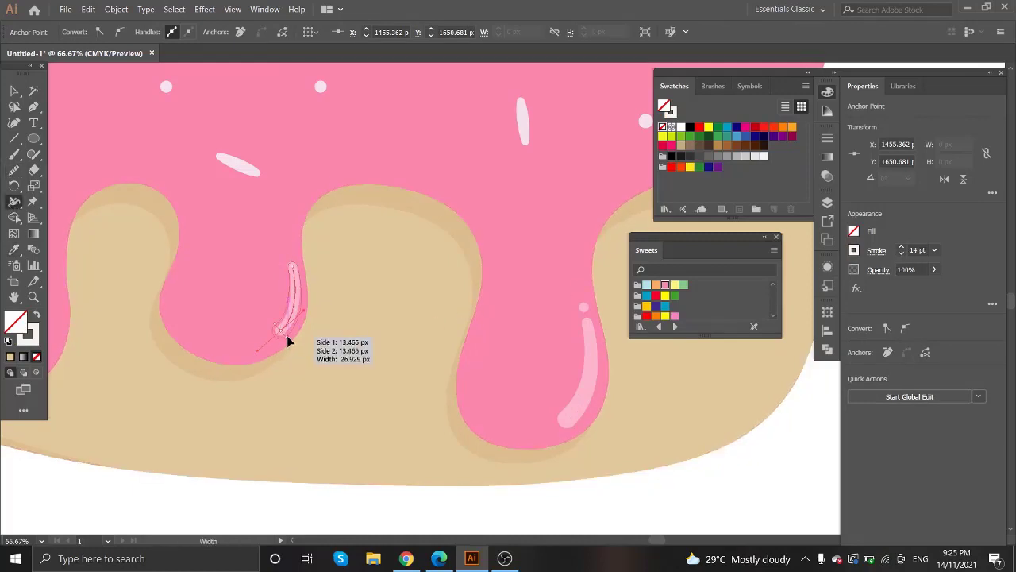
left_click_drag(287, 335, 288, 319)
Add a small highlight dot above the new streak
key("l")
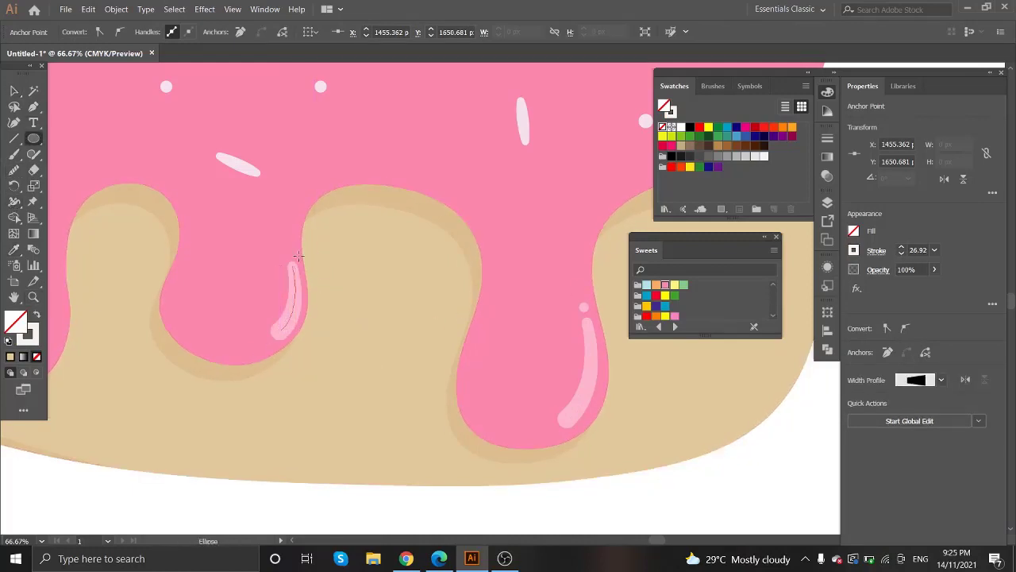
left_click_drag(293, 250, 293, 250)
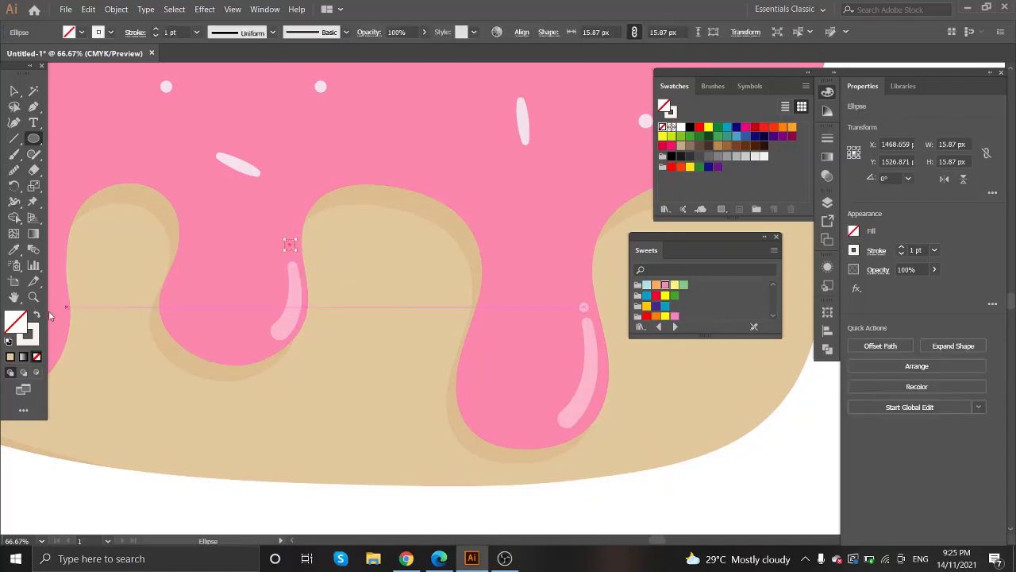
left_click(35, 317)
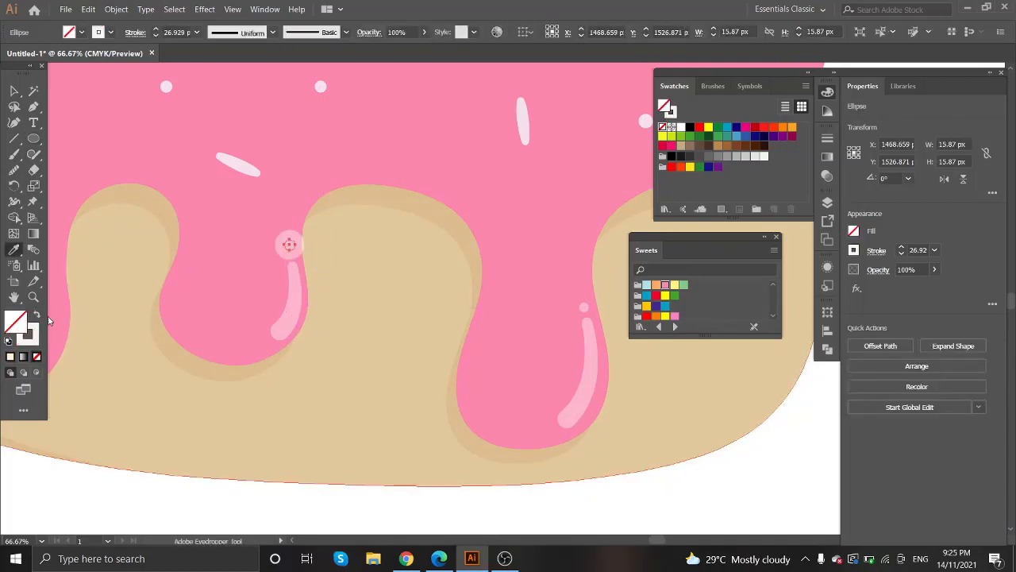
key("v")
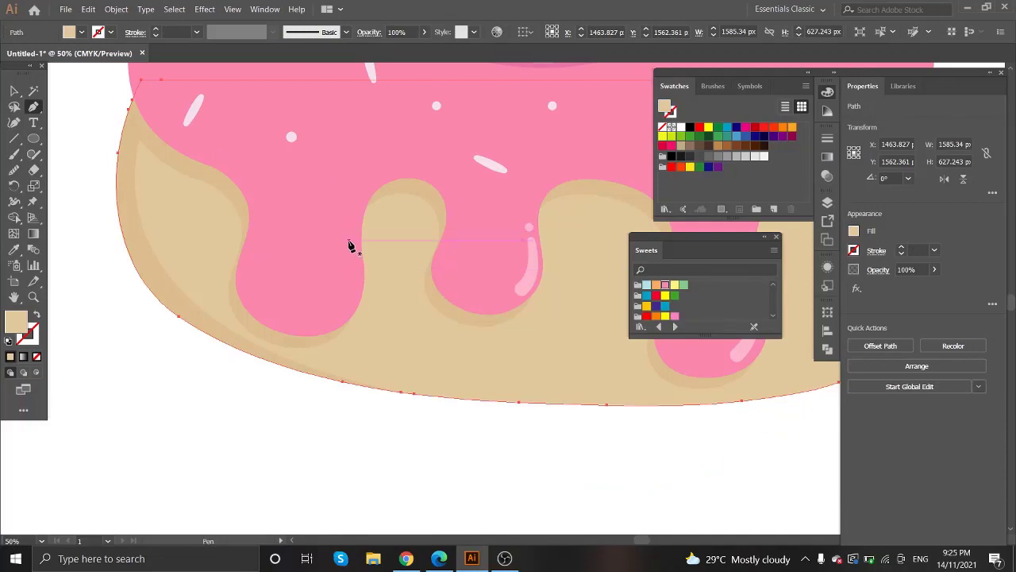
Draw a second light-pink stroke highlight on the left drip, rounded at the bottom and tapered at the top
left_click(348, 247)
left_click(306, 333)
key("i")
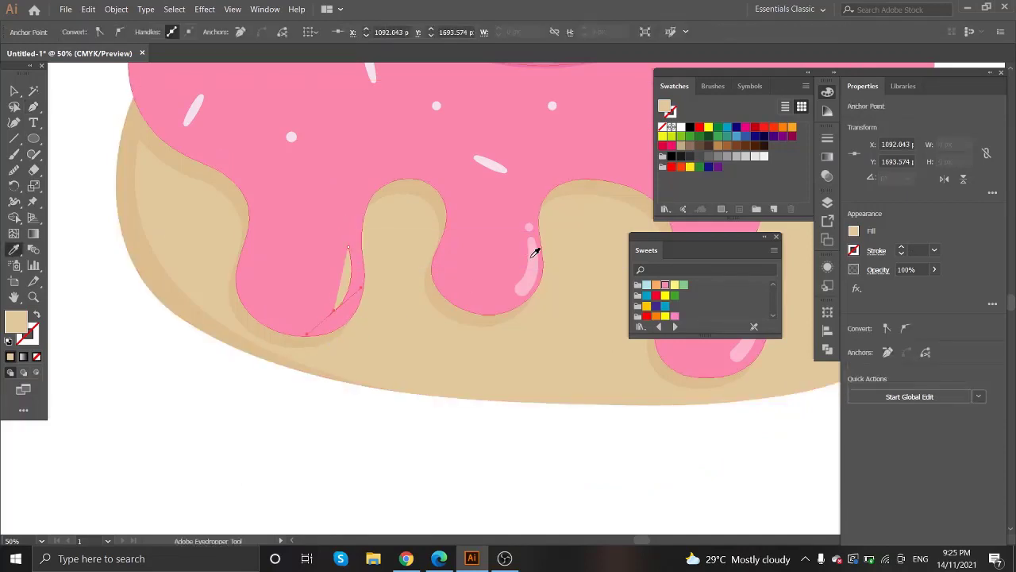
left_click(535, 252)
key("shift+x")
key("shift+w")
key("ctrl+plus")
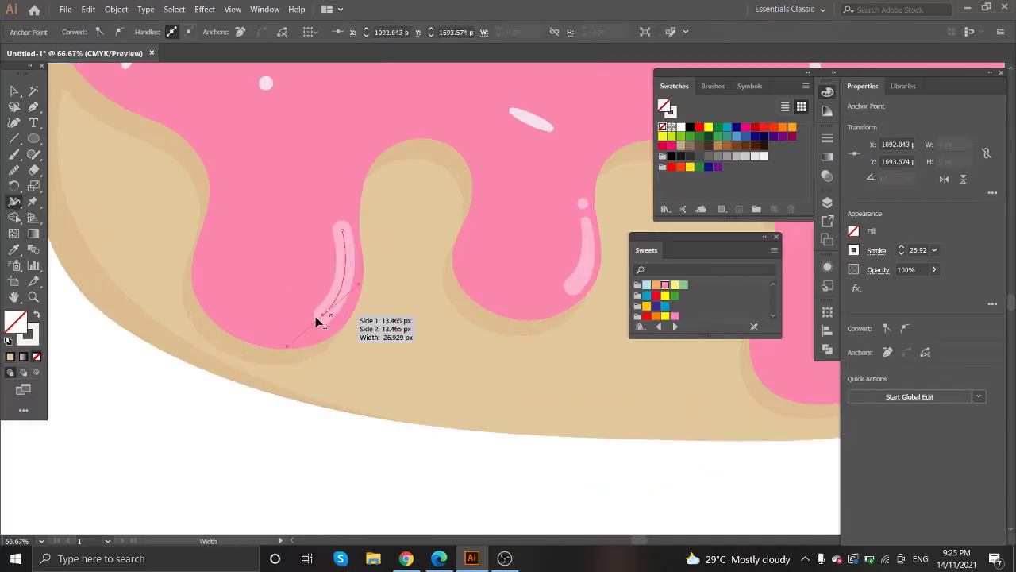
left_click_drag(328, 321, 333, 324)
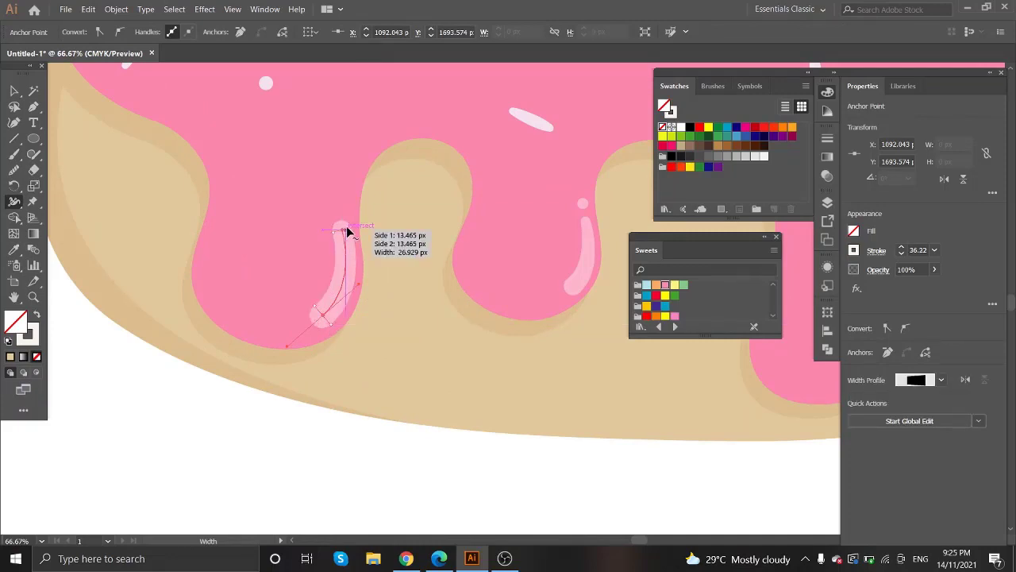
left_click_drag(348, 231, 343, 229)
Place a light-pink dot above the second highlight streak
key("v")
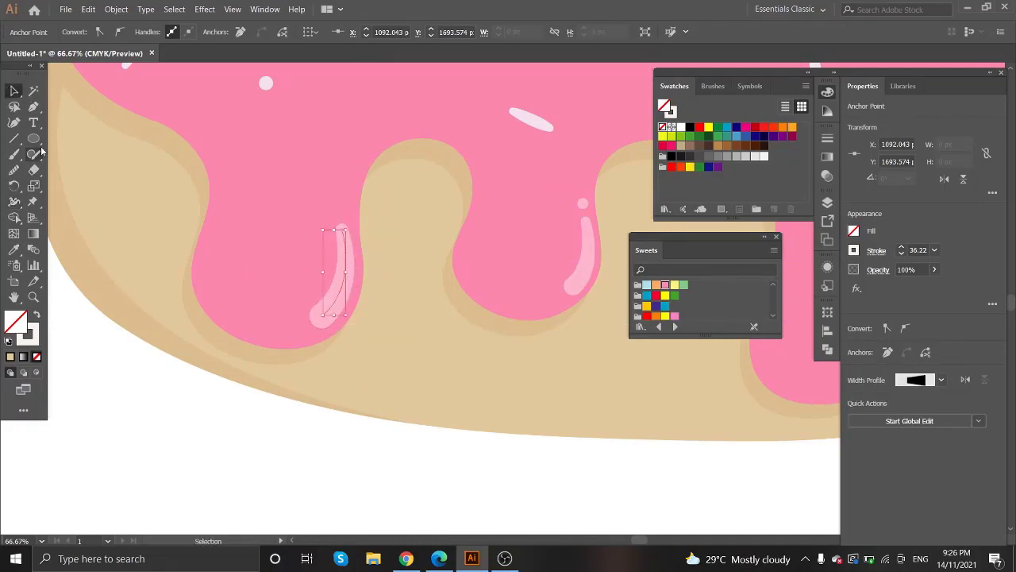
left_click(347, 210)
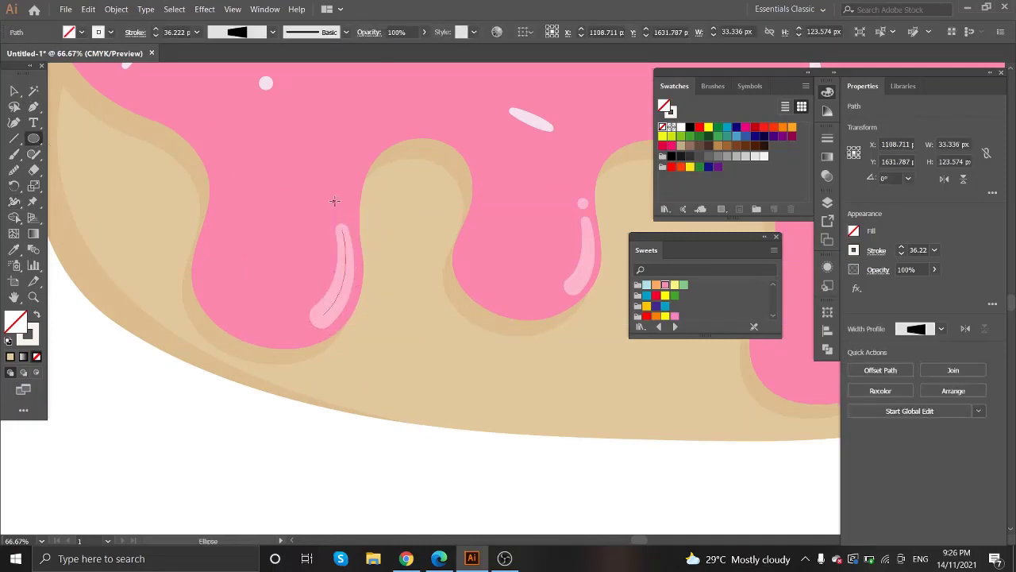
left_click_drag(343, 212, 344, 211)
key("i")
left_click(347, 275)
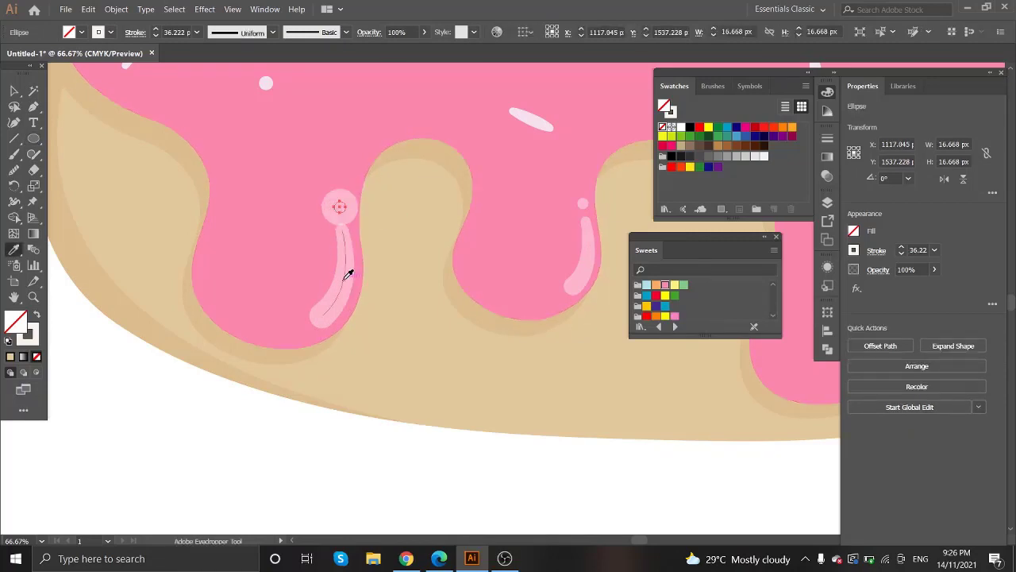
Draw a pale highlight streak along the donut's right side, widened near its bottom
key("ctrl+minus")
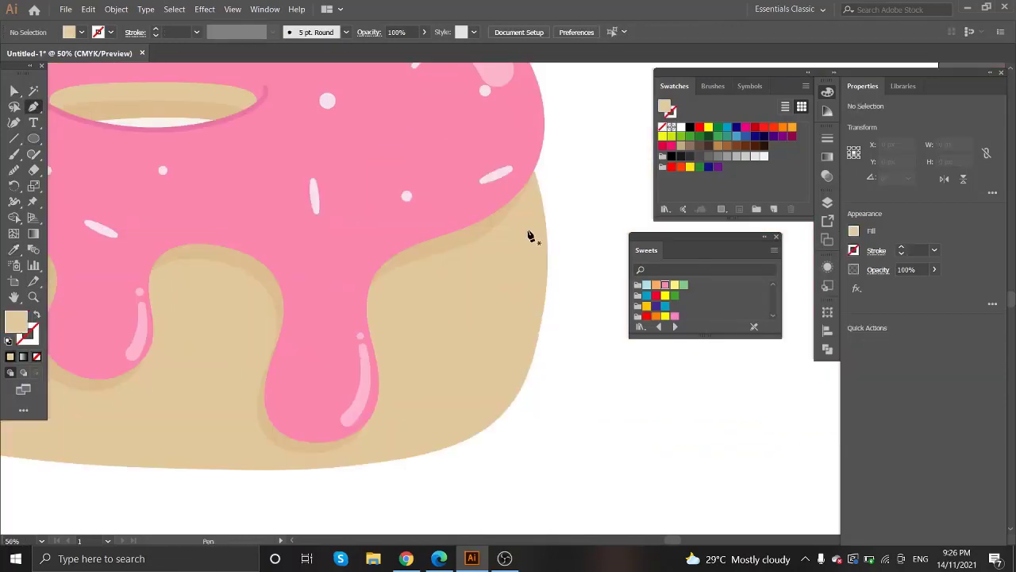
key("p")
left_click(521, 238)
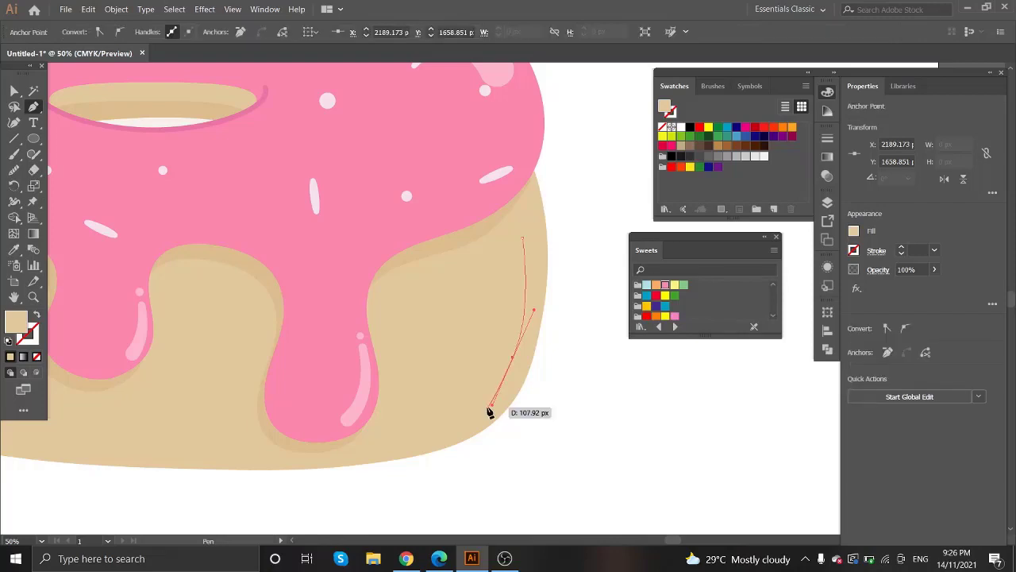
key("i")
left_click(370, 385)
key("shift+w")
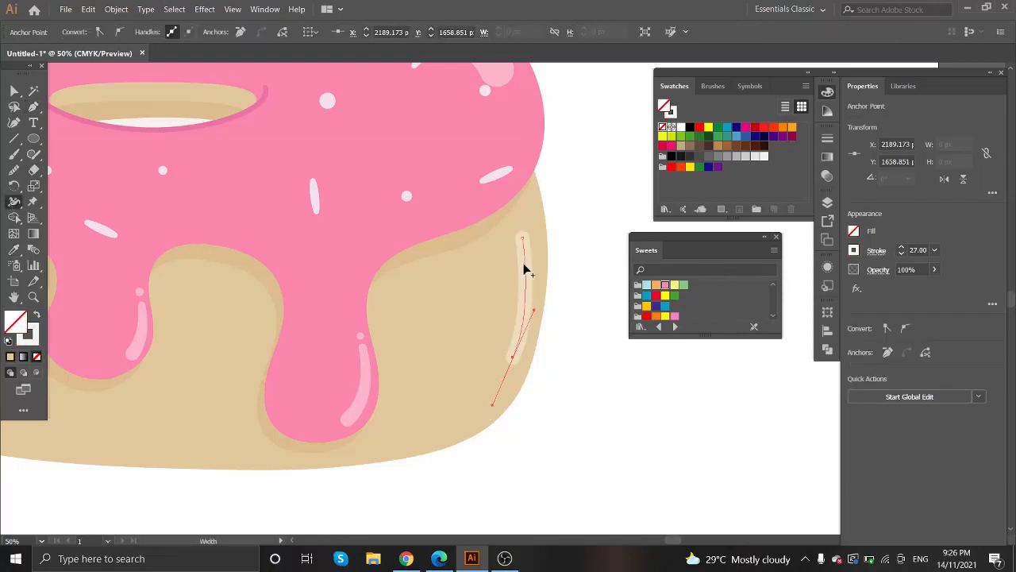
left_click_drag(513, 357, 523, 365)
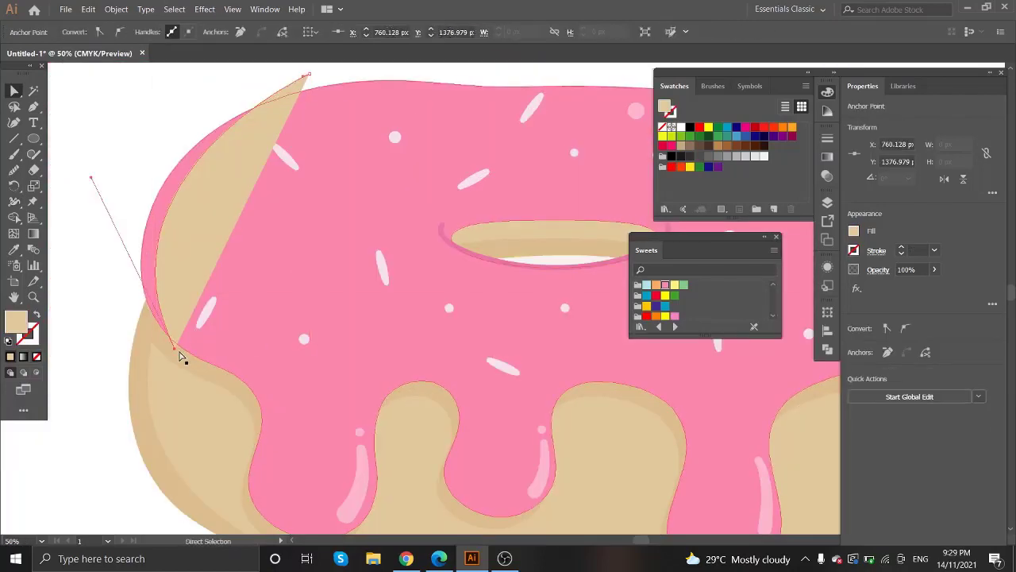
Draw a shading shape over the glaze's left edge and fill it with a darker pink
left_click_drag(180, 358, 190, 370)
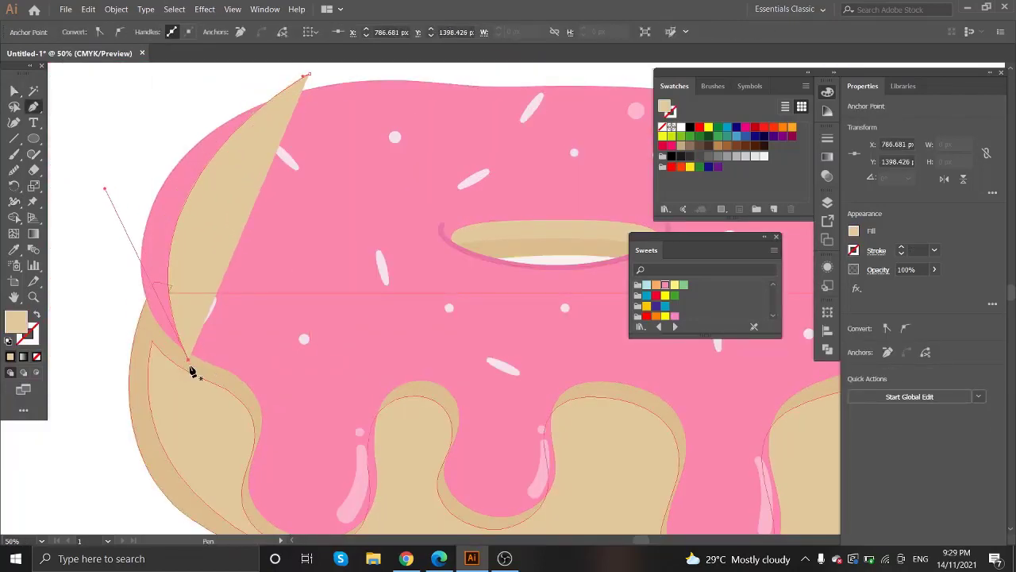
left_click(188, 359)
left_click(105, 280)
left_click(137, 101)
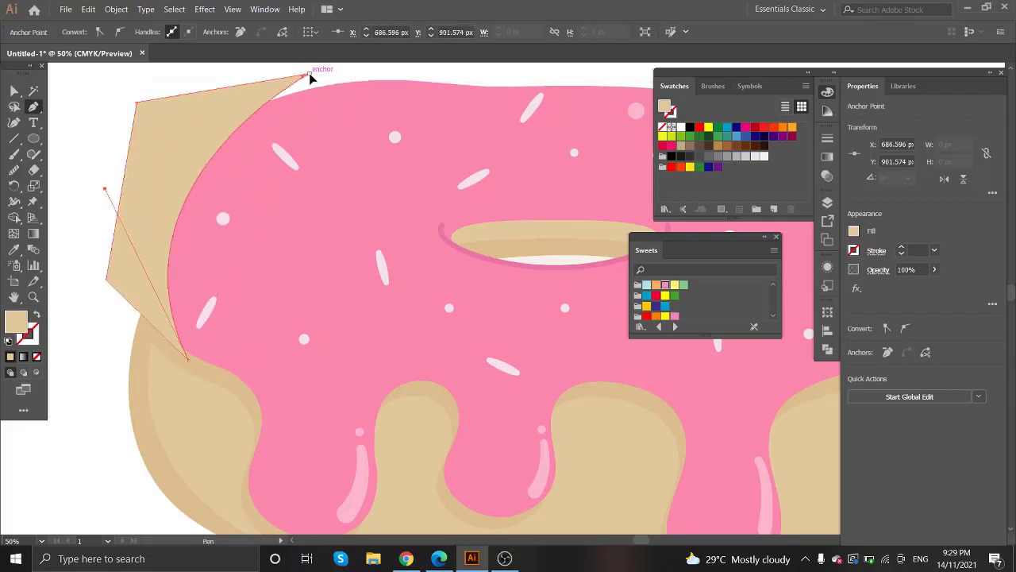
left_click(309, 76)
key("i")
left_click(363, 205)
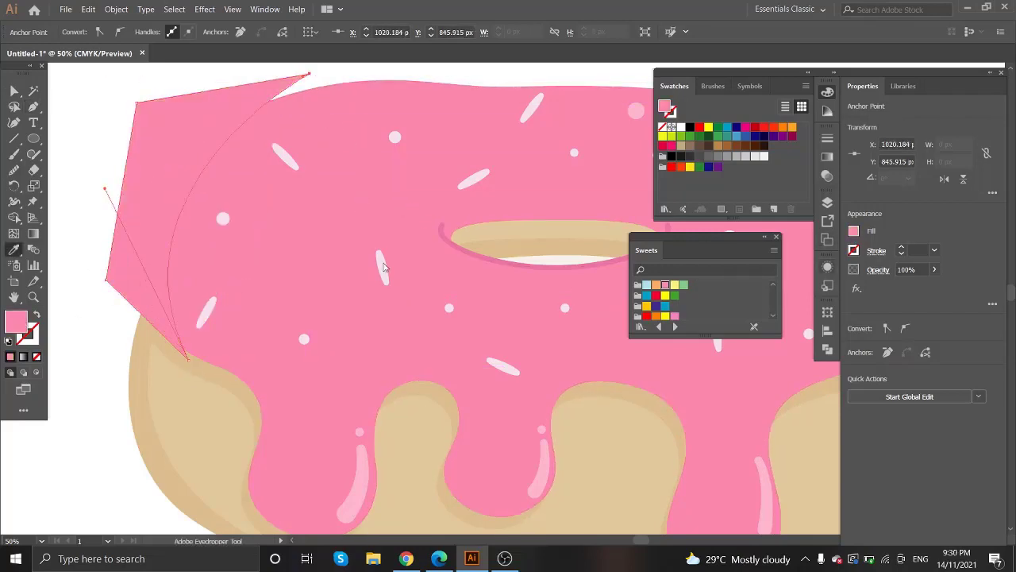
double_click(15, 320)
left_click_drag(613, 200, 565, 218)
left_click(748, 203)
Set the shading to Multiply at 17% opacity and trim it against the glaze with Shape Builder
left_click(878, 270)
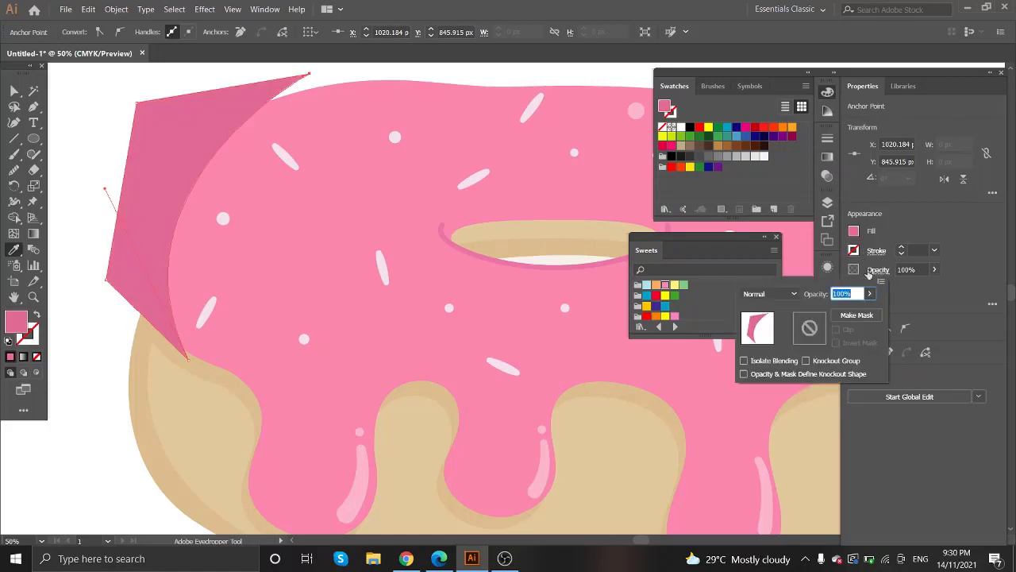
left_click(792, 294)
left_click(714, 71)
left_click(869, 294)
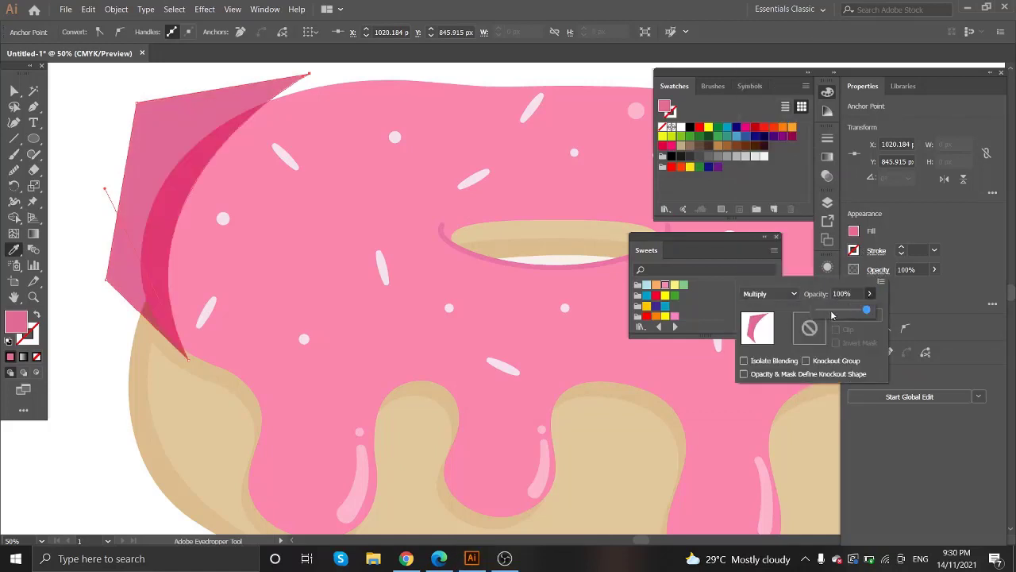
left_click_drag(873, 311, 828, 312)
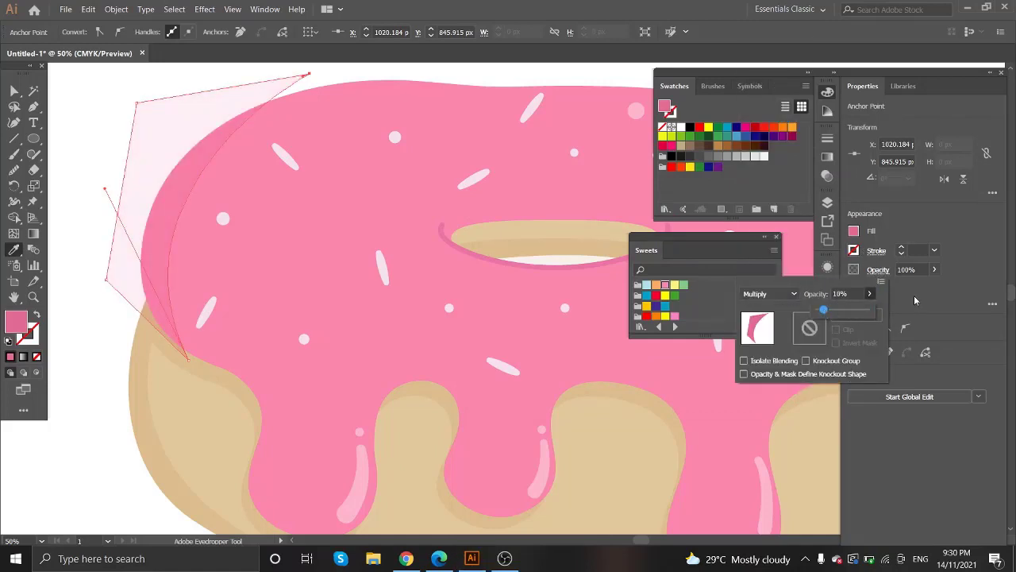
key("v")
left_click(273, 231, "shift")
key("shift+m")
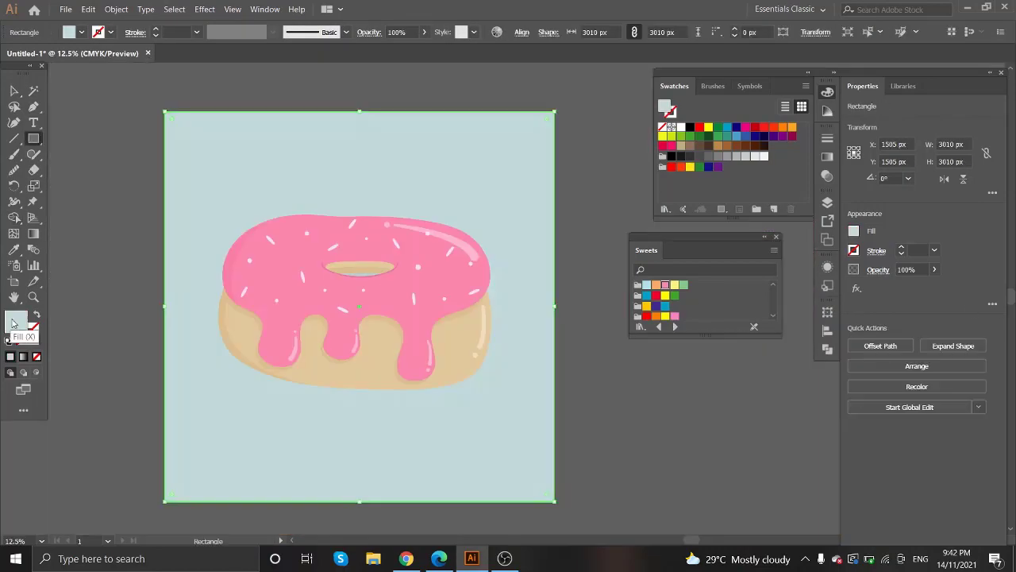
Fill the background with pale blue-grey #E6EFEE
double_click(14, 323)
left_click_drag(495, 220, 484, 209)
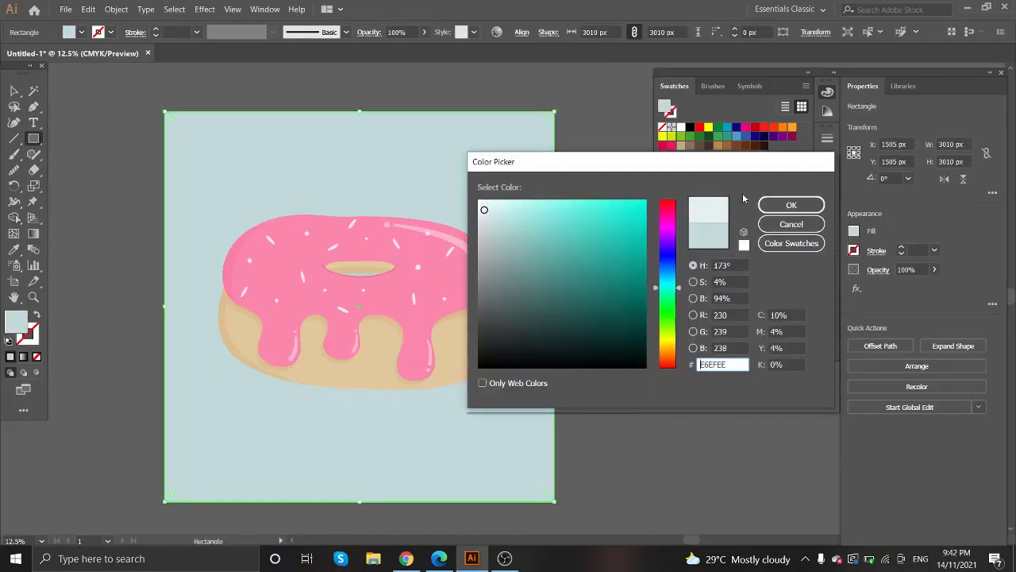
left_click(791, 204)
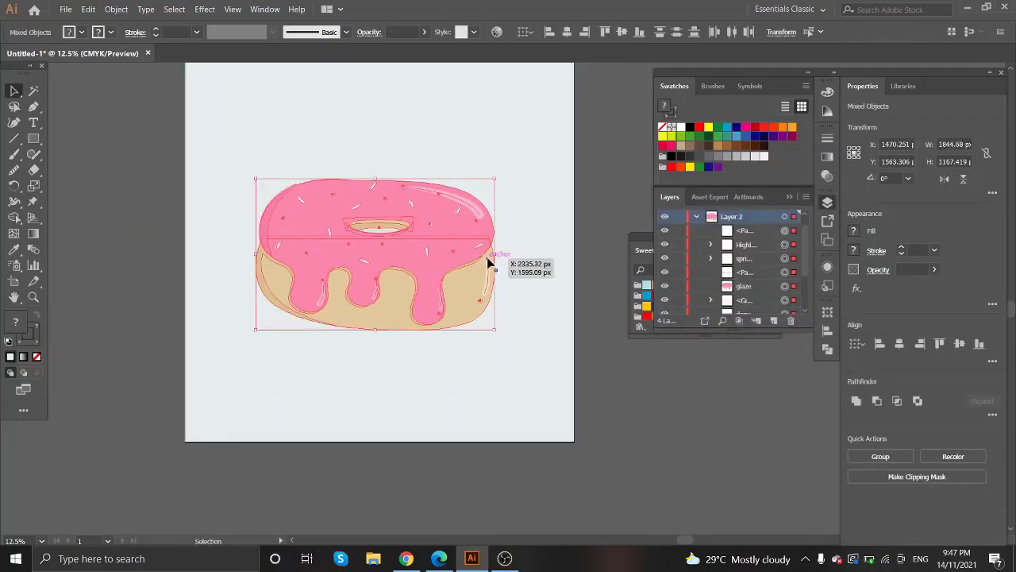
Stretch the donut wider and squash it shorter
left_click_drag(509, 255, 517, 255)
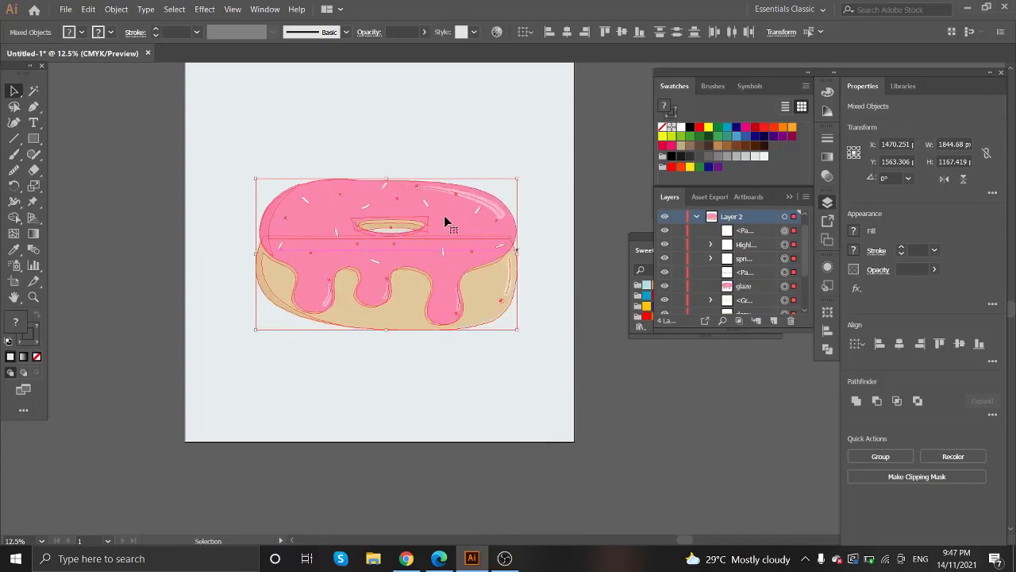
left_click_drag(388, 175, 388, 193)
left_click_drag(518, 262, 528, 265)
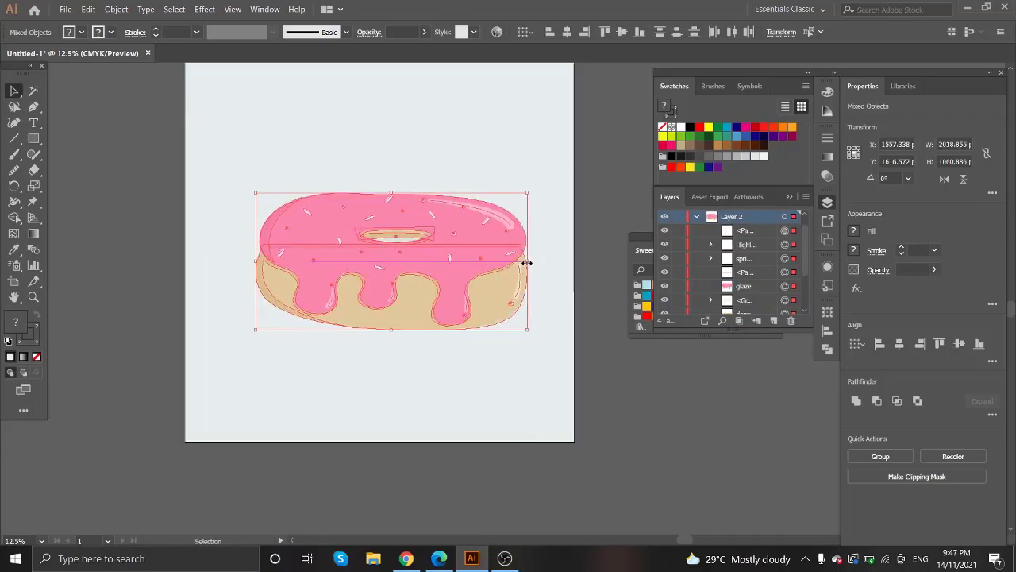
left_click(536, 257)
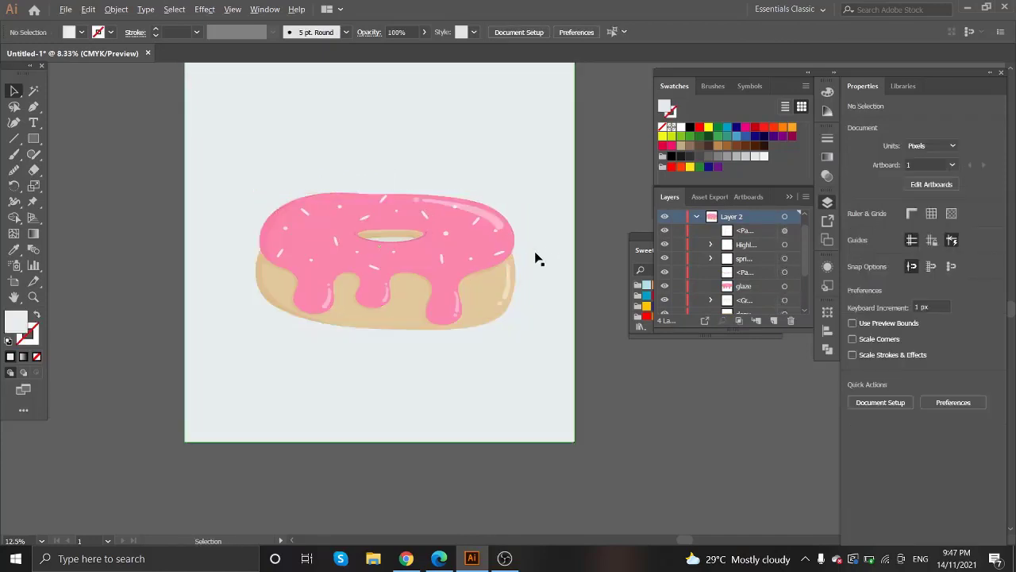
Move the whole donut higher on the artboard and collapse Layer 2
key("ctrl+minus")
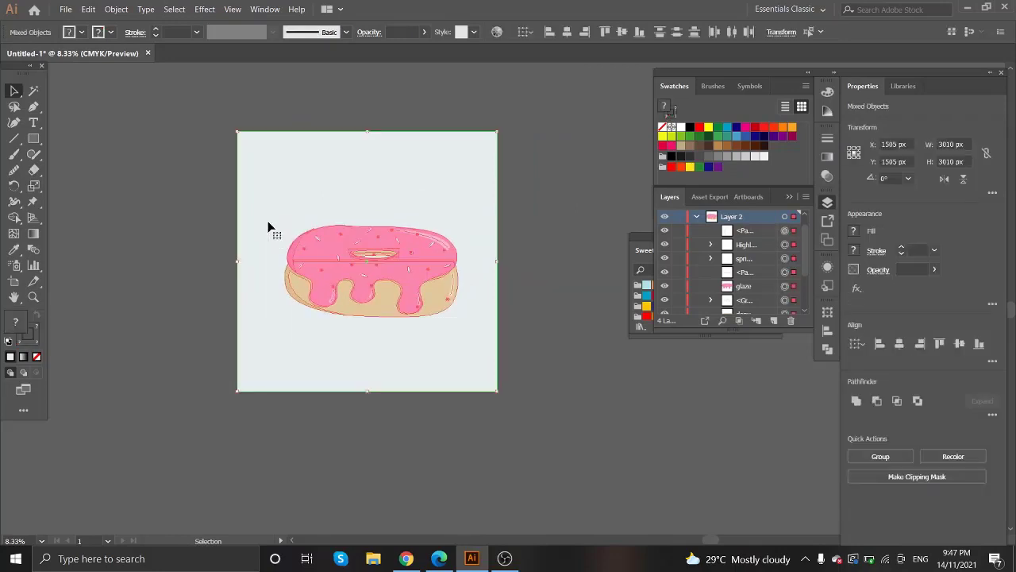
left_click_drag(269, 228, 273, 227)
scroll(742, 270, "down", 3)
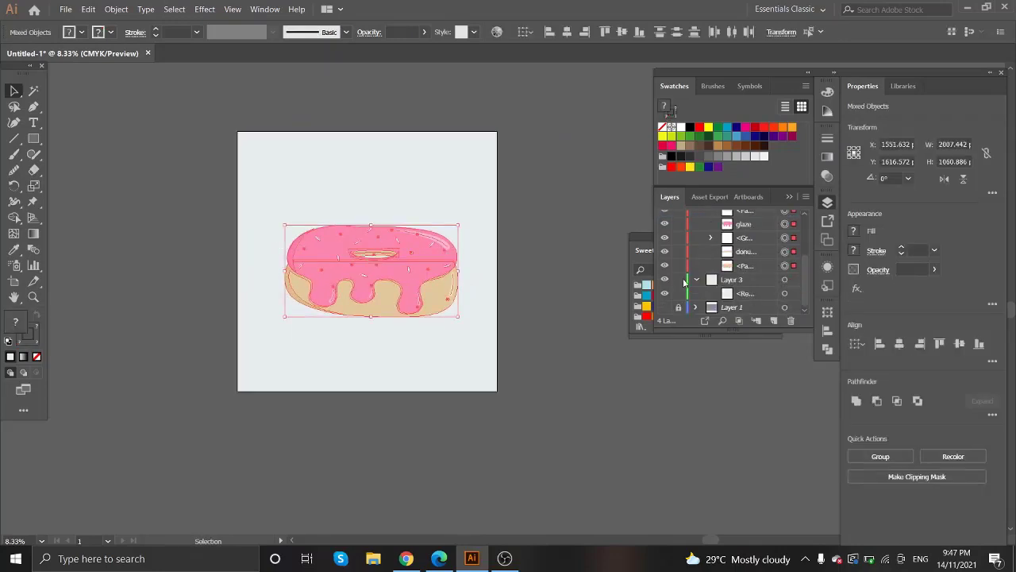
key("ctrl+plus")
mouse_move(405, 279)
left_mouse_down()
mouse_move(400, 258)
mouse_move(435, 270)
left_mouse_up()
left_click(567, 245)
scroll(572, 250, "down", 1)
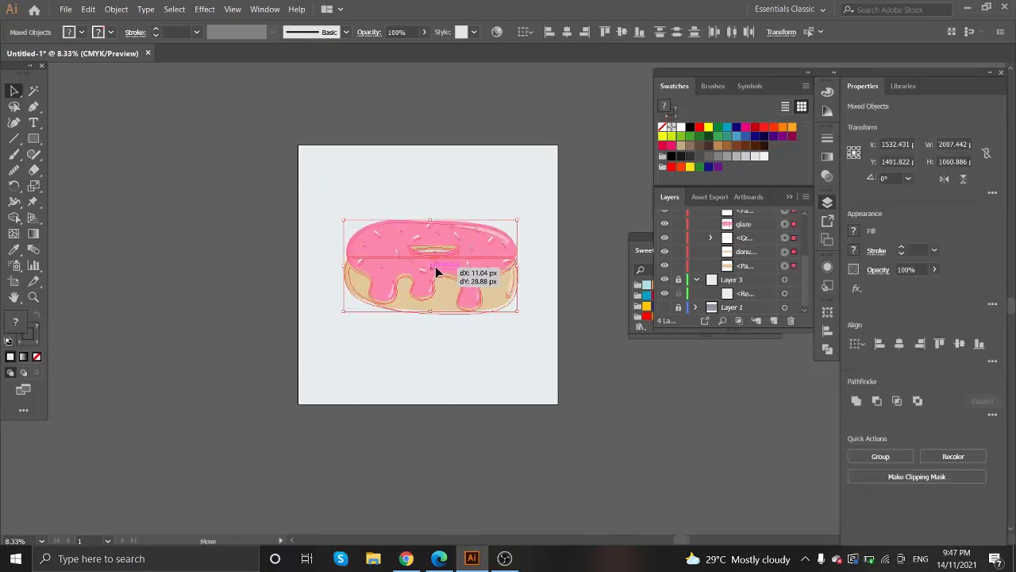
left_click(585, 225)
left_click(698, 231)
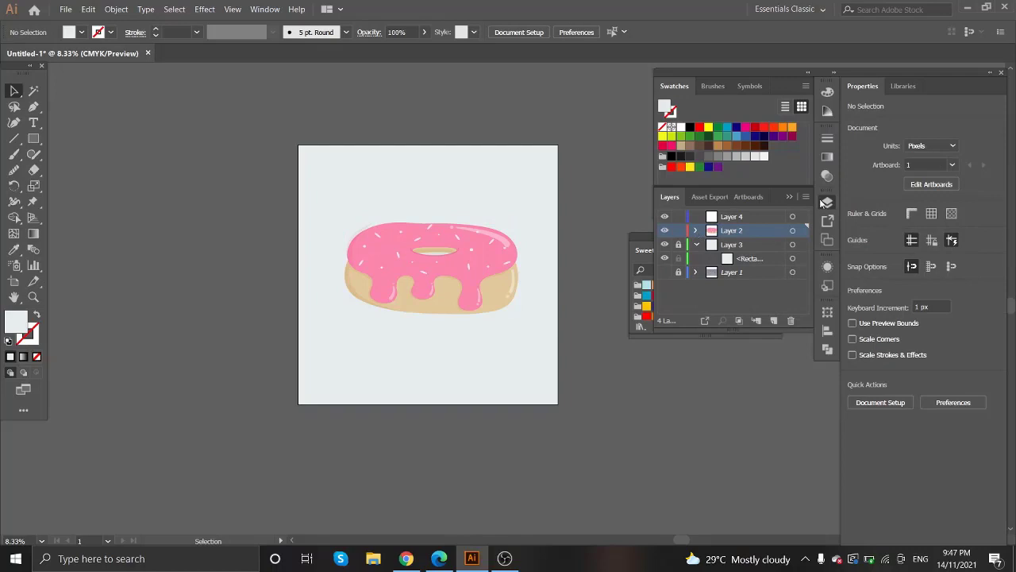
Move Layer 4 below Layer 2 and set the fill to black 000000 for the shadow ellipse
left_click_drag(731, 217, 742, 238)
left_click(792, 217)
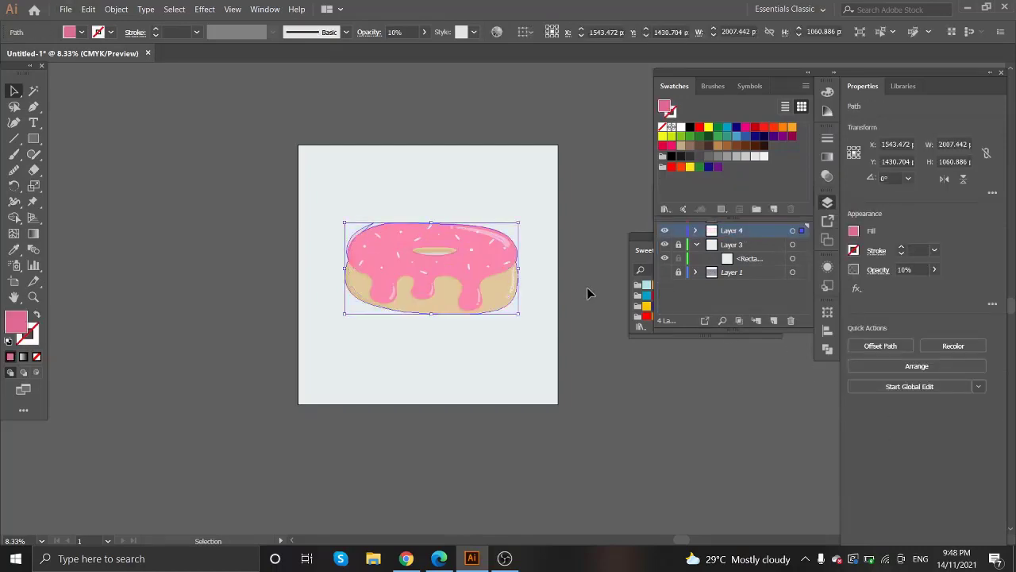
double_click(19, 322)
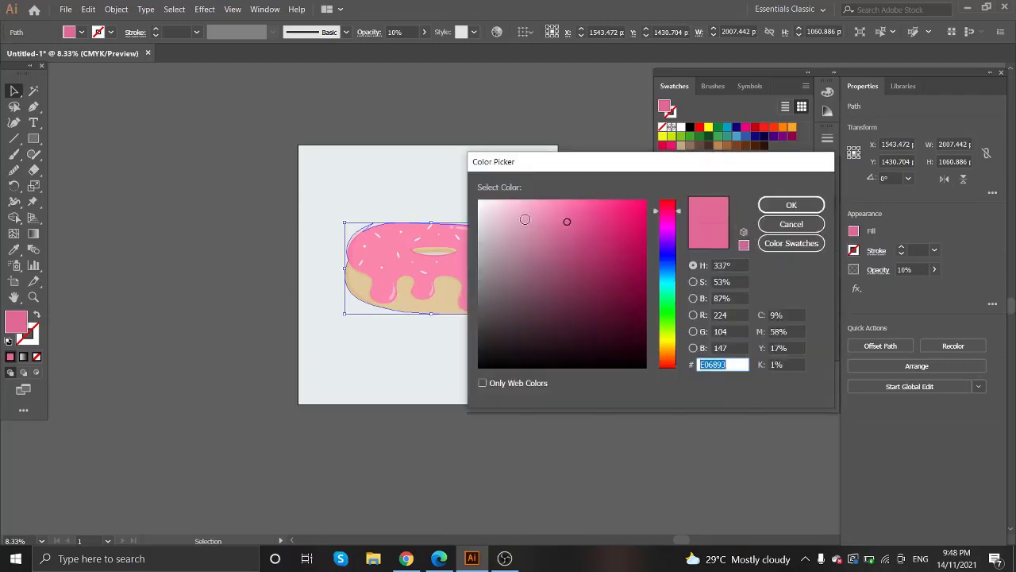
mouse_move(525, 219)
left_mouse_down()
mouse_move(479, 367)
mouse_move(389, 375)
left_mouse_up()
left_click(792, 205)
Lower the black ellipse beneath the donut and raise the donut slightly
key("v")
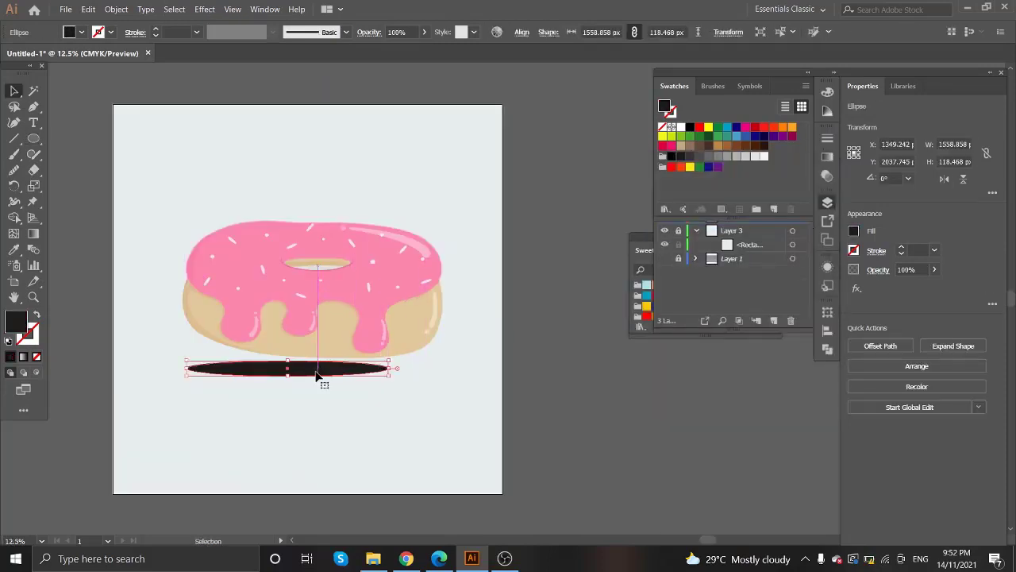
left_click_drag(316, 377, 343, 406)
left_click(300, 283)
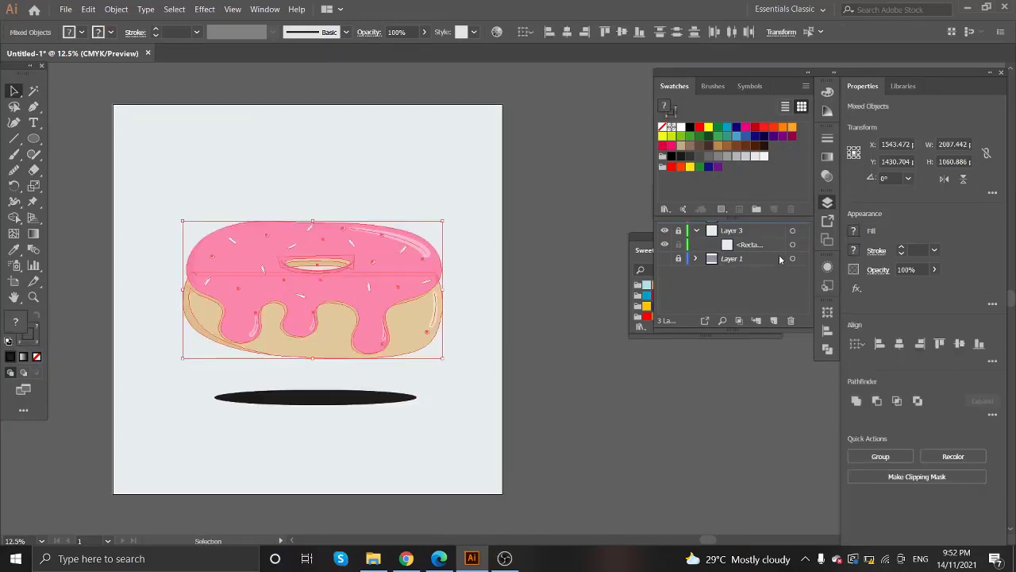
left_click(781, 260)
mouse_move(354, 286)
left_mouse_down()
mouse_move(353, 243)
mouse_move(307, 247)
left_mouse_up()
Set the shadow ellipse's opacity to 20%
left_click(317, 397)
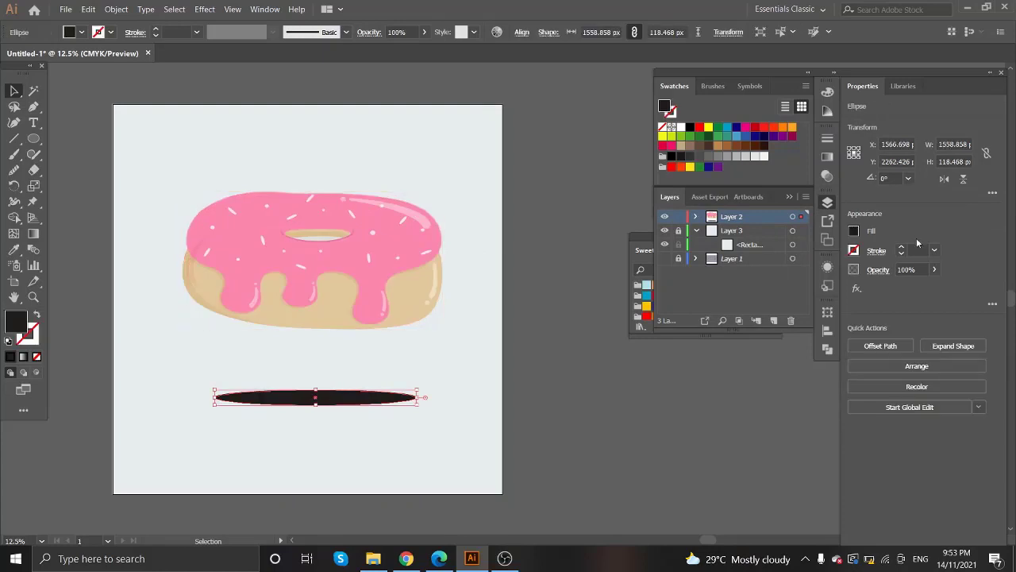
left_click(878, 269)
left_click(749, 293)
left_click(762, 84)
type("20")
key("Return")
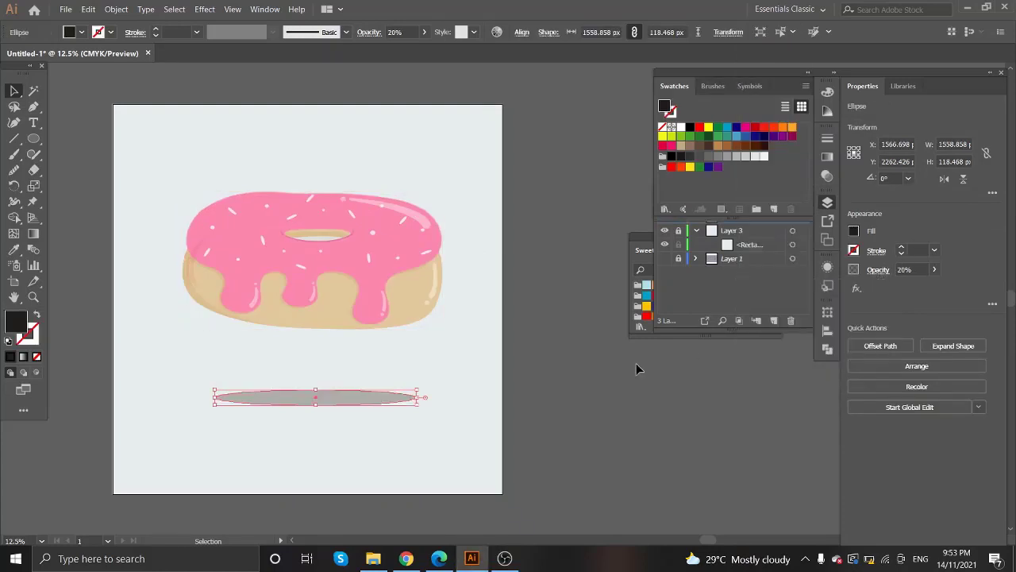
left_click(205, 9)
mouse_move(216, 264)
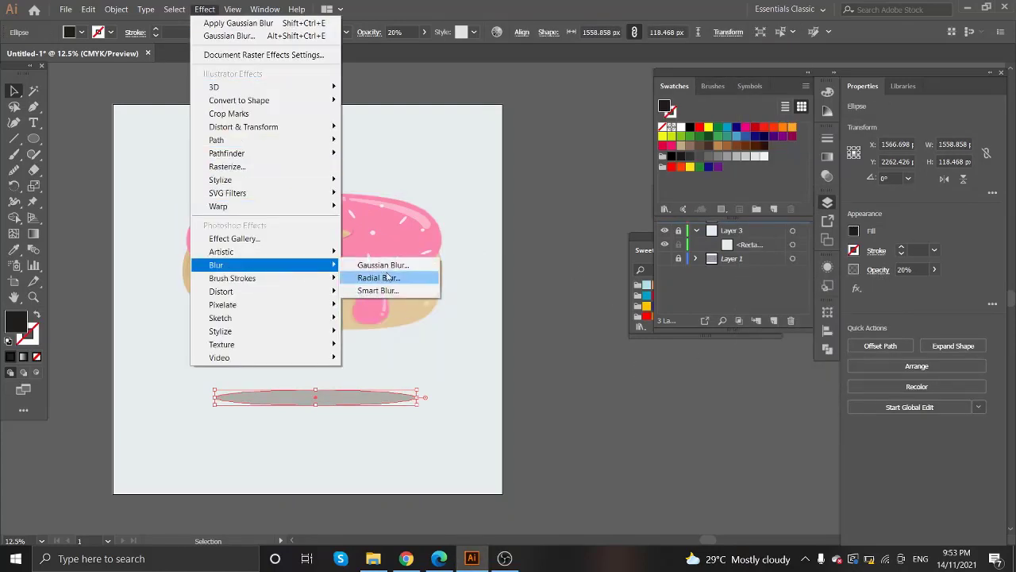
Soften the shadow with an 18.2 px Gaussian Blur and select all the donut artwork
left_click(440, 264)
left_click_drag(496, 267, 488, 269)
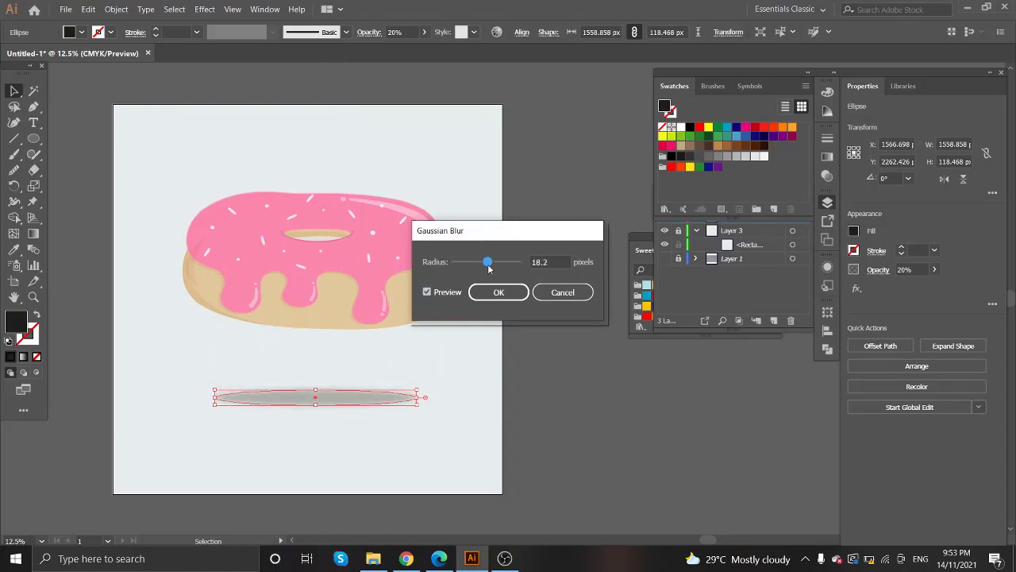
left_click(499, 292)
mouse_move(141, 154)
left_mouse_down()
mouse_move(498, 328)
mouse_move(459, 317)
left_mouse_up()
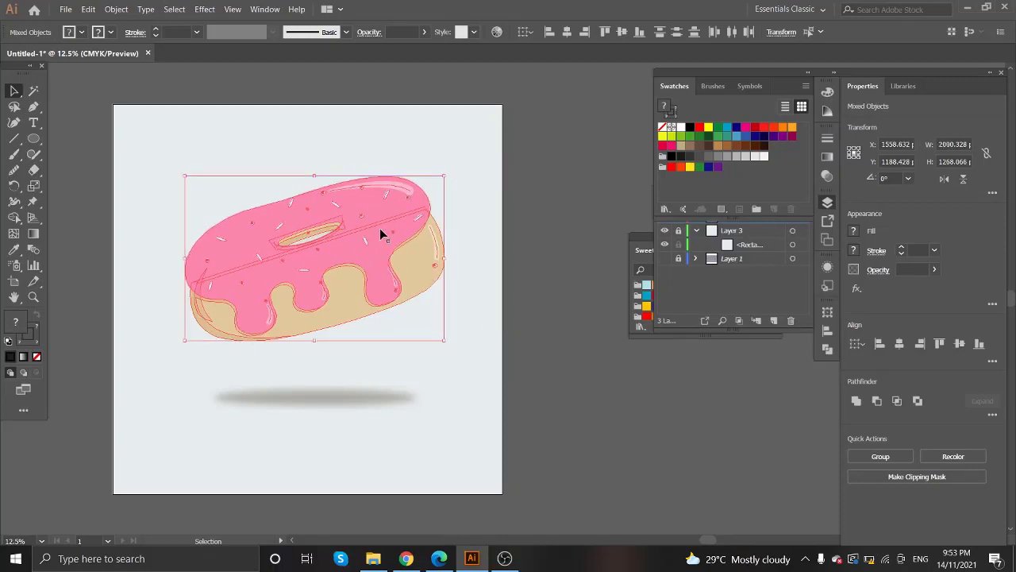
Tilt the donut about 7.75°, move it, and shift the shadow ellipse left
left_click_drag(448, 174, 449, 176)
left_click_drag(340, 264, 349, 271)
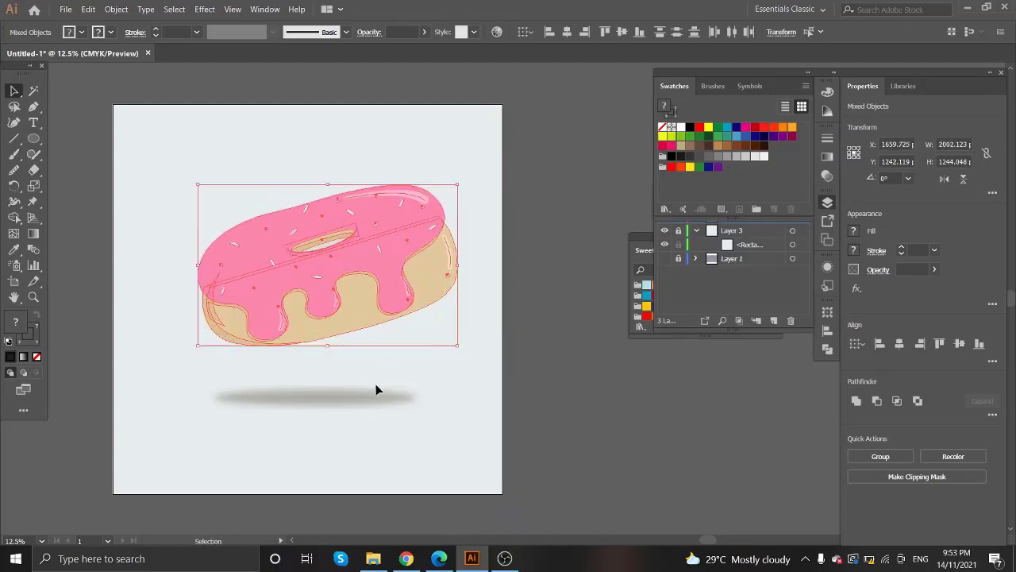
left_click_drag(374, 397, 322, 397)
left_click(521, 169)
left_click(456, 378)
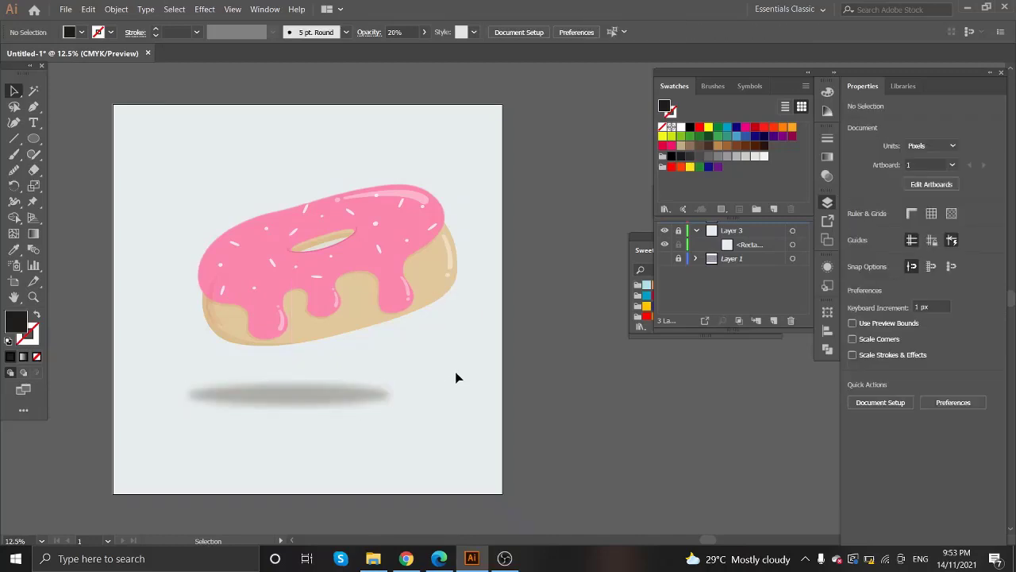
left_click(326, 395)
type("15")
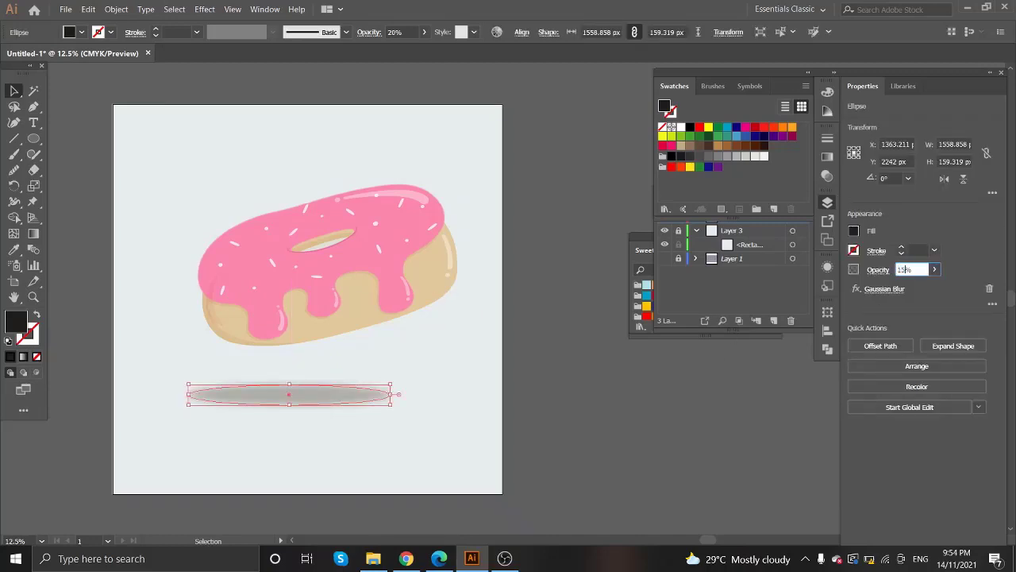
Set the shadow to 15% opacity and widen it on both sides
key("Return")
left_click(365, 148)
left_click(317, 395)
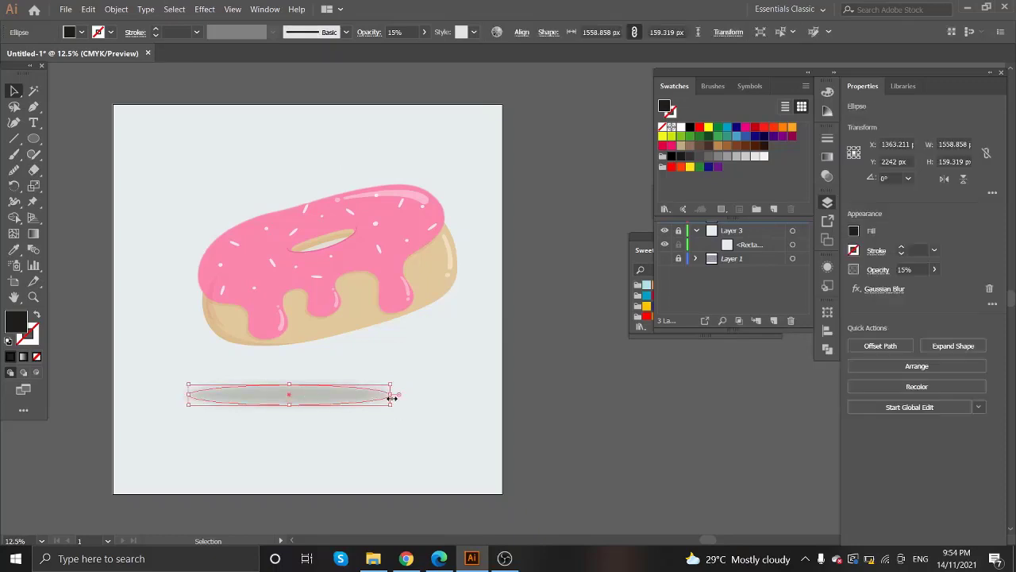
left_click_drag(390, 395, 447, 394)
left_click_drag(190, 395, 201, 395)
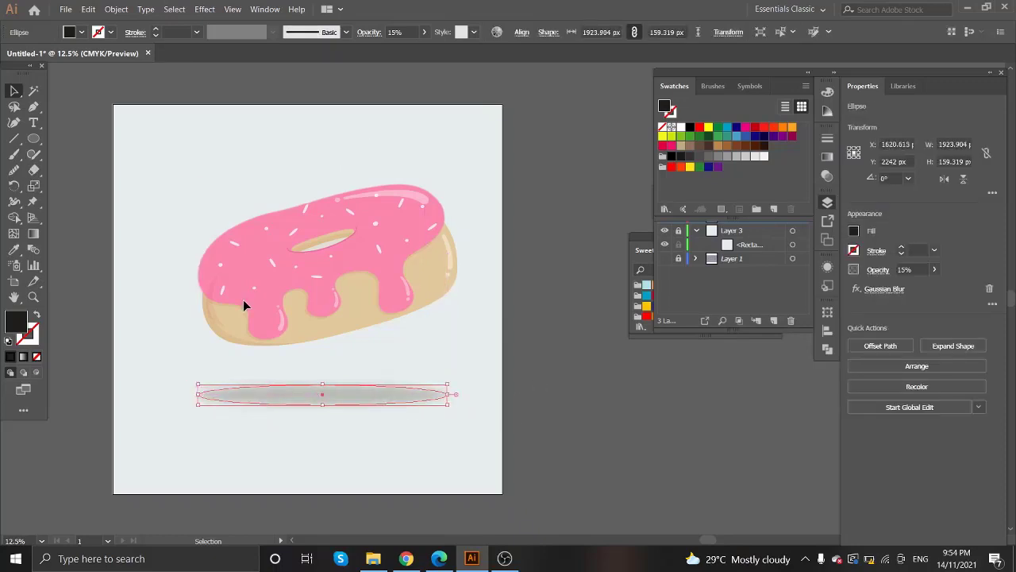
Move a glaze highlight to the glaze's left edge, then select donut and shadow together
key("ctrl+plus")
left_click_drag(236, 273, 206, 186)
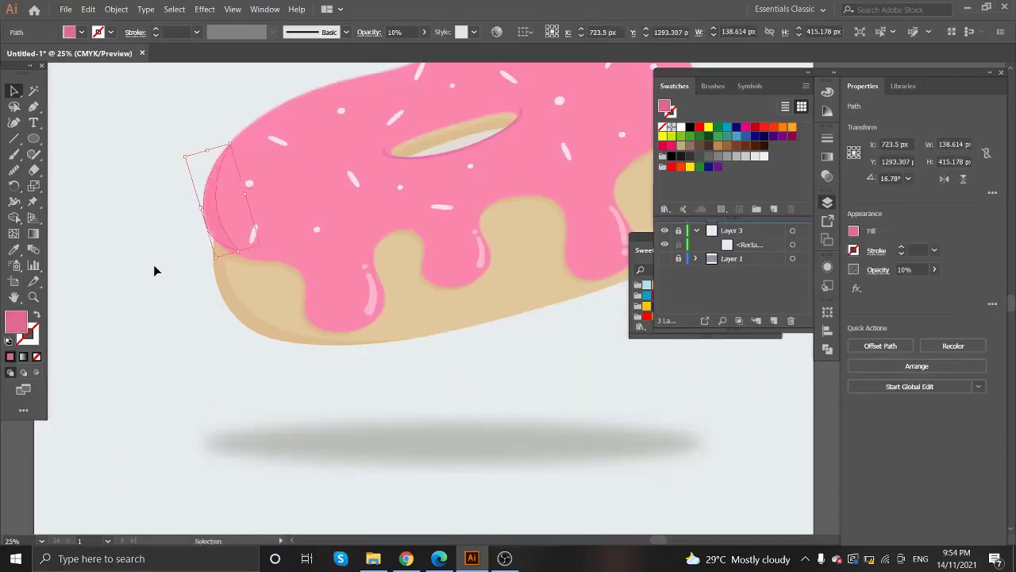
left_click(154, 268)
left_click_drag(217, 234, 148, 275)
left_click(151, 279)
key("ctrl+minus")
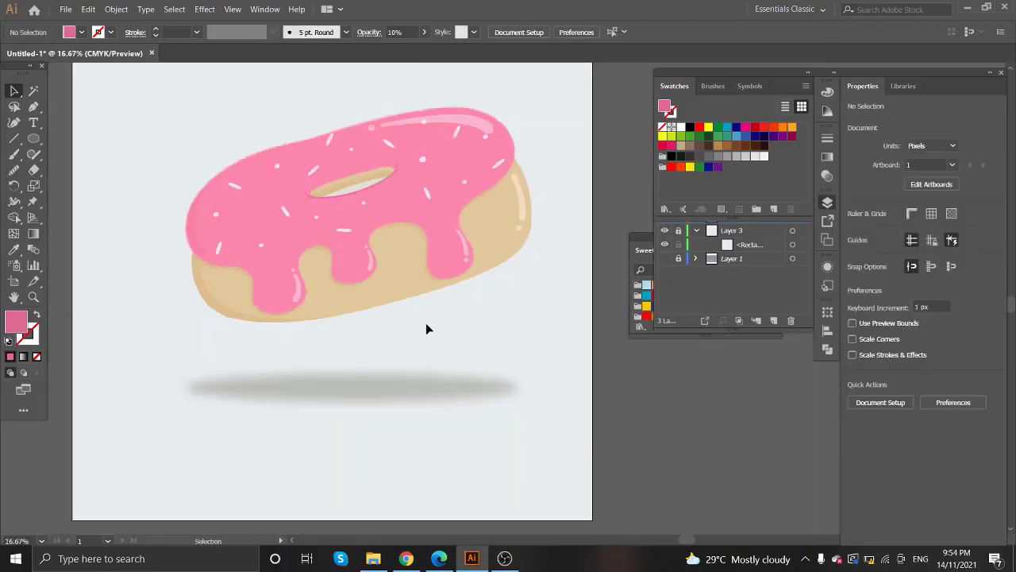
key("ctrl+minus")
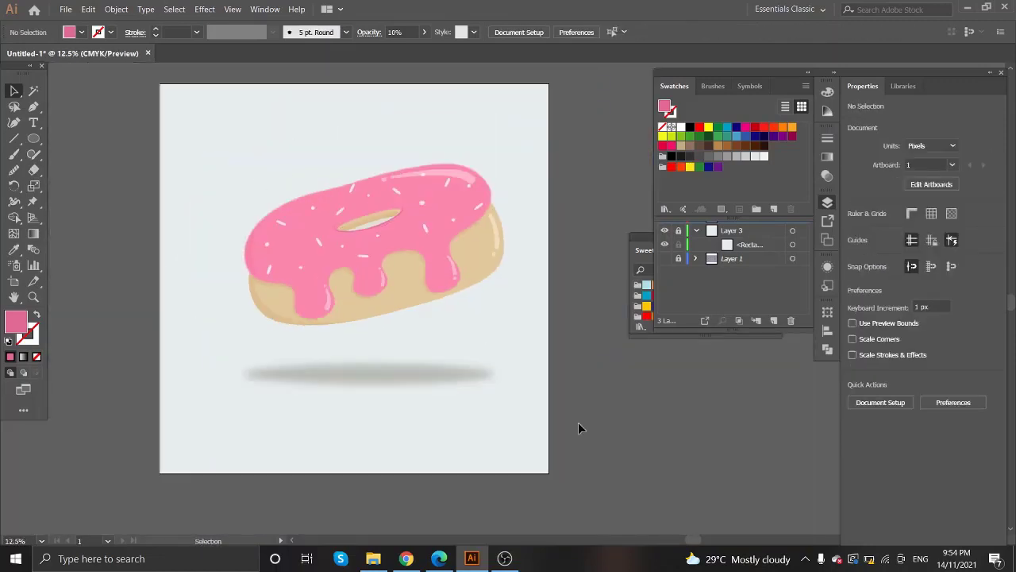
left_click_drag(578, 425, 403, 261)
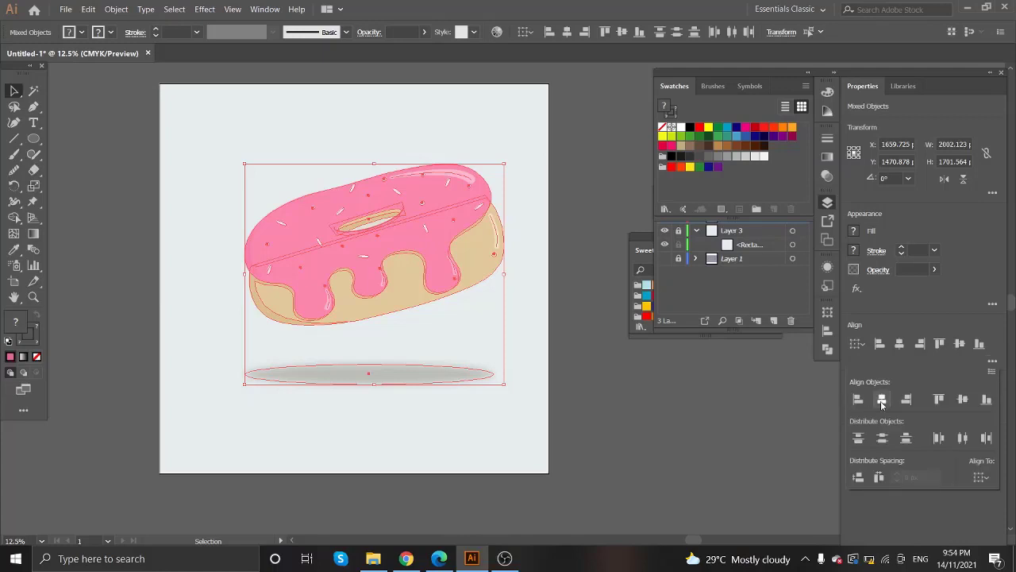
Horizontally centre the shadow under the donut and move a pink glaze piece upward
left_click(877, 400)
left_click(608, 422)
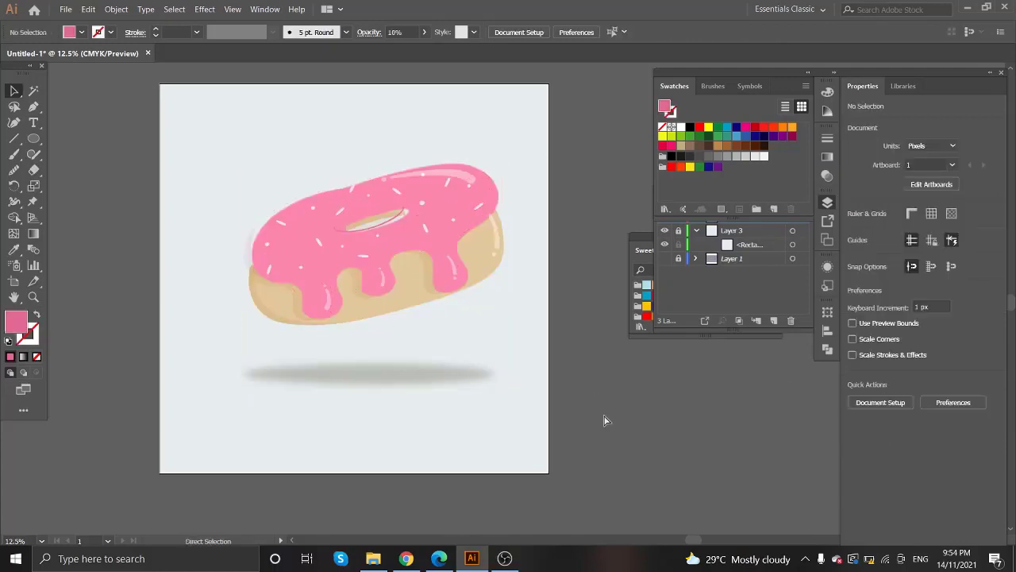
left_click(477, 373)
key("ctrl+shift+a")
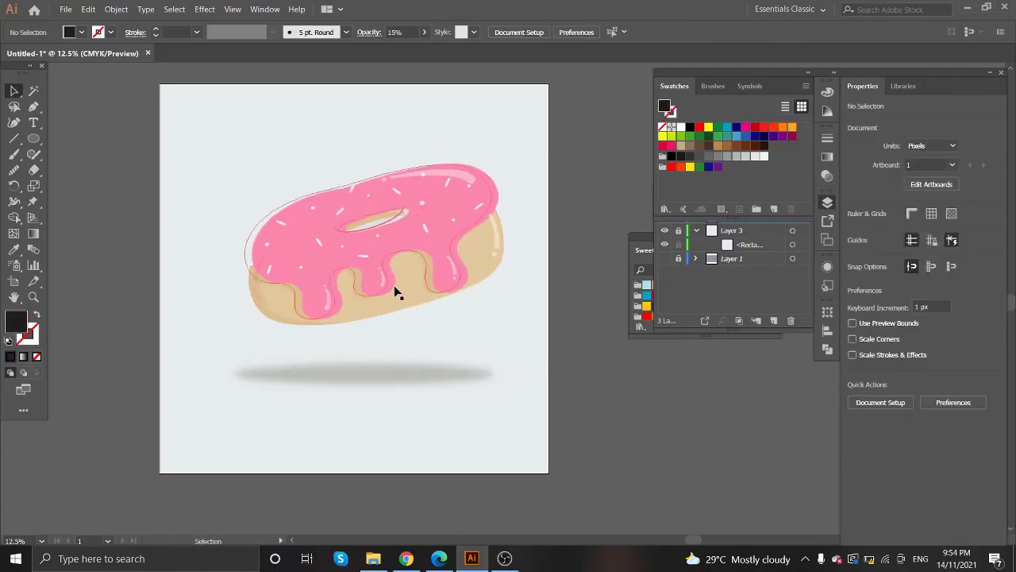
scroll(333, 295, "up", 2)
left_click_drag(178, 263, 179, 216)
scroll(478, 204, "down", 2)
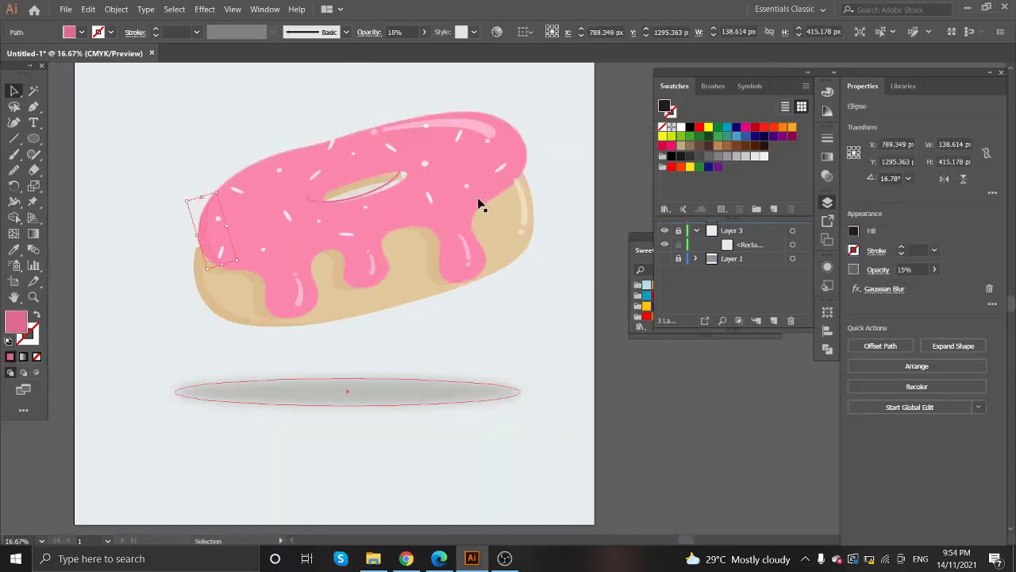
Stretch the blurred shadow wider on both sides and nudge the donut slightly left
left_click(591, 406)
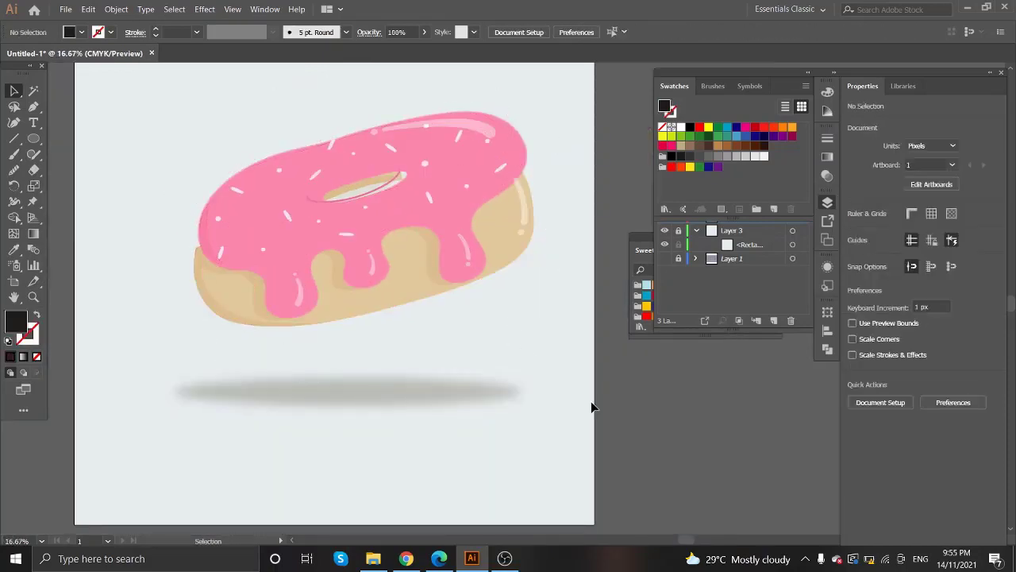
left_click(538, 399, "ctrl")
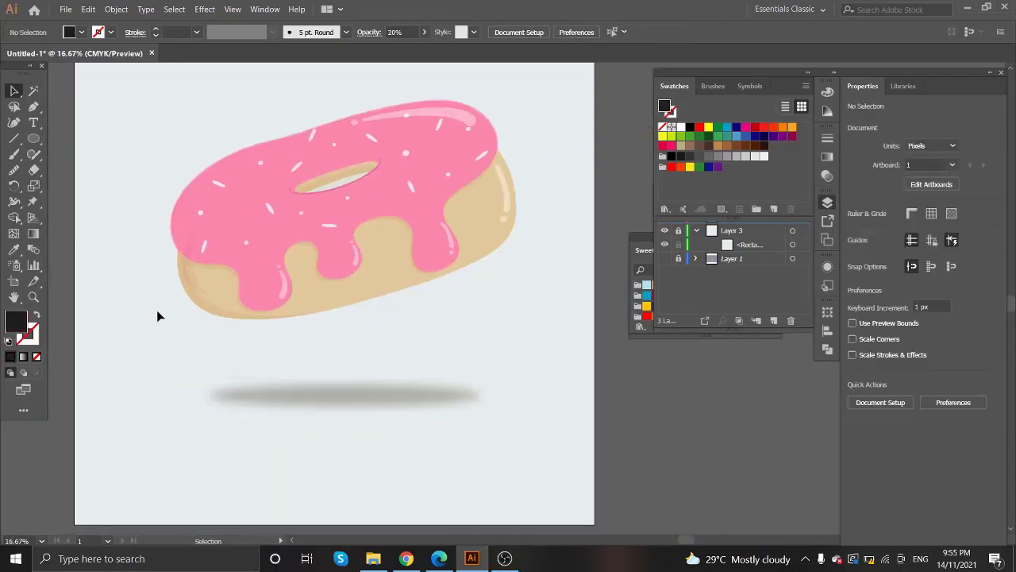
left_click(211, 399)
left_click(178, 227)
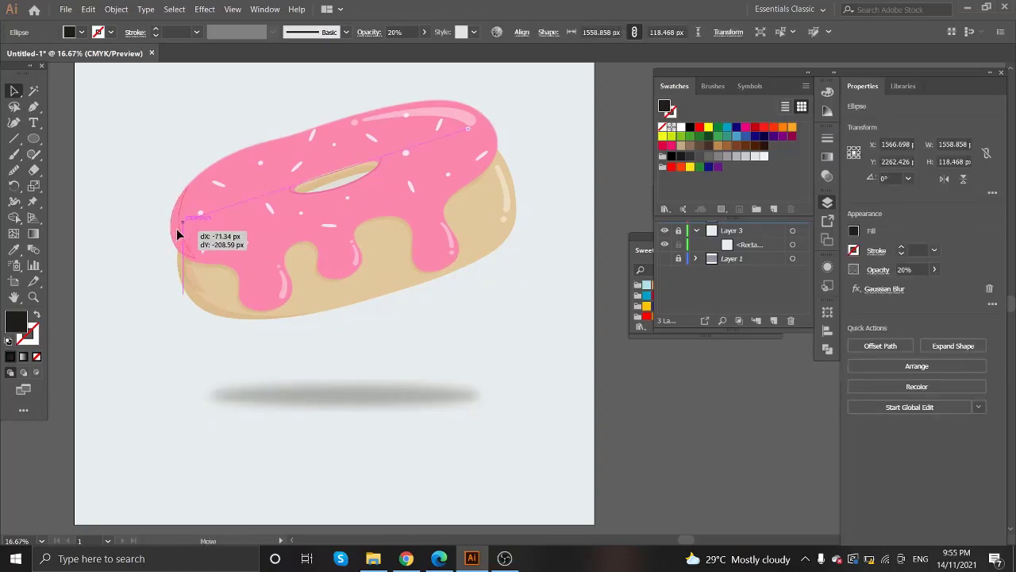
left_click(268, 394)
left_click_drag(210, 396, 174, 395)
left_click_drag(482, 396, 540, 344)
left_click(542, 347)
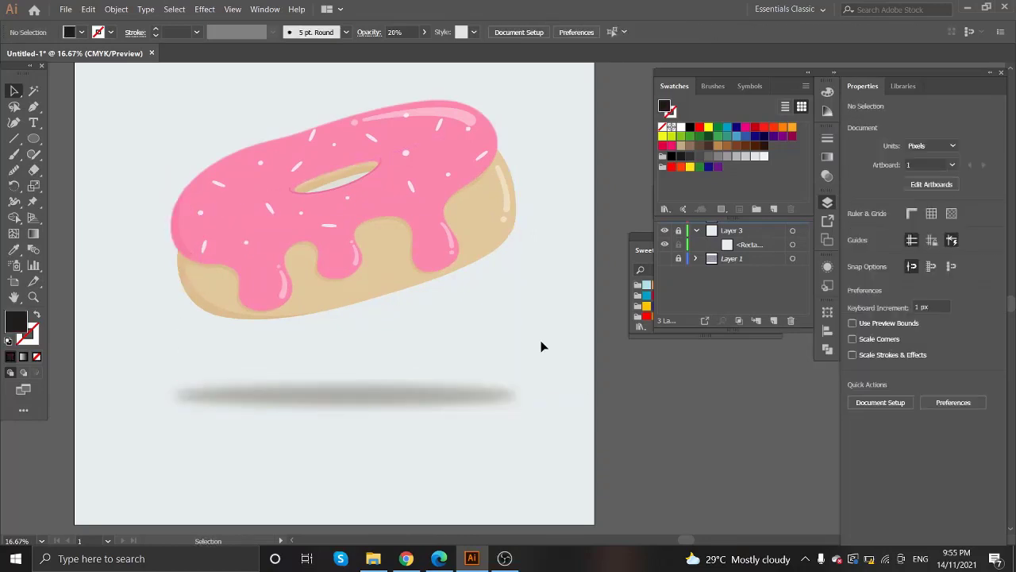
scroll(543, 346, "down", 1)
left_click_drag(425, 271, 418, 274)
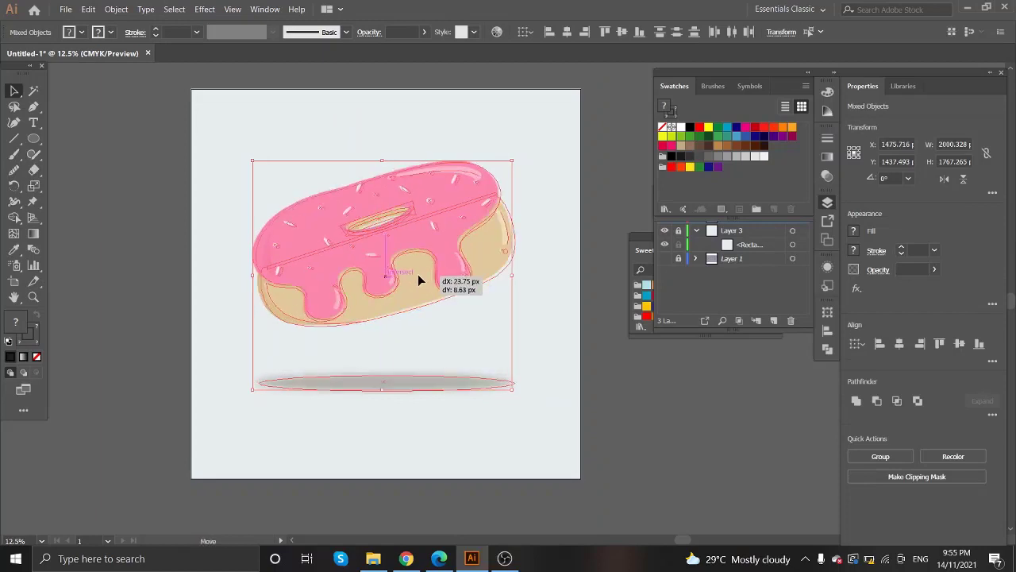
left_click(552, 292)
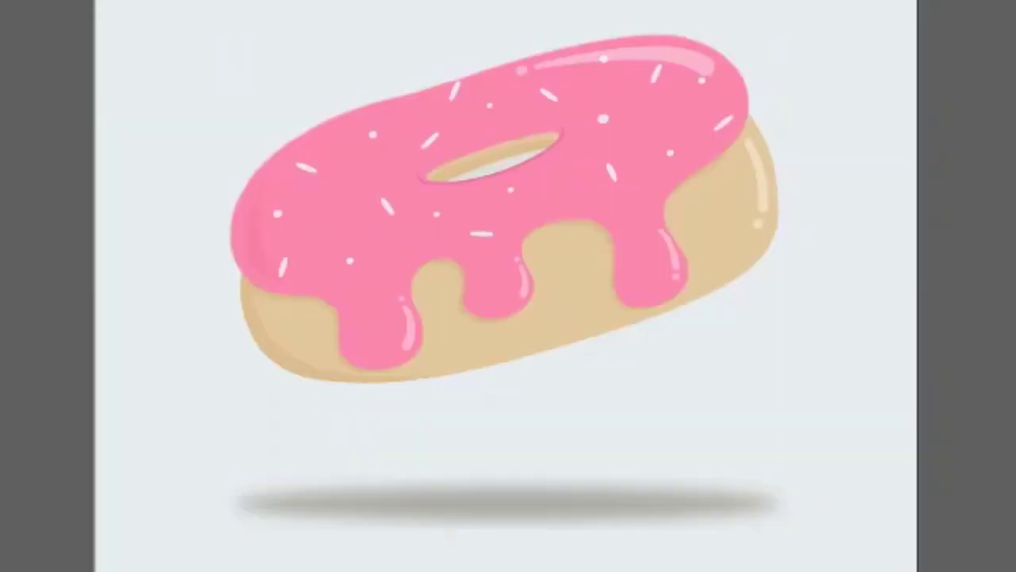